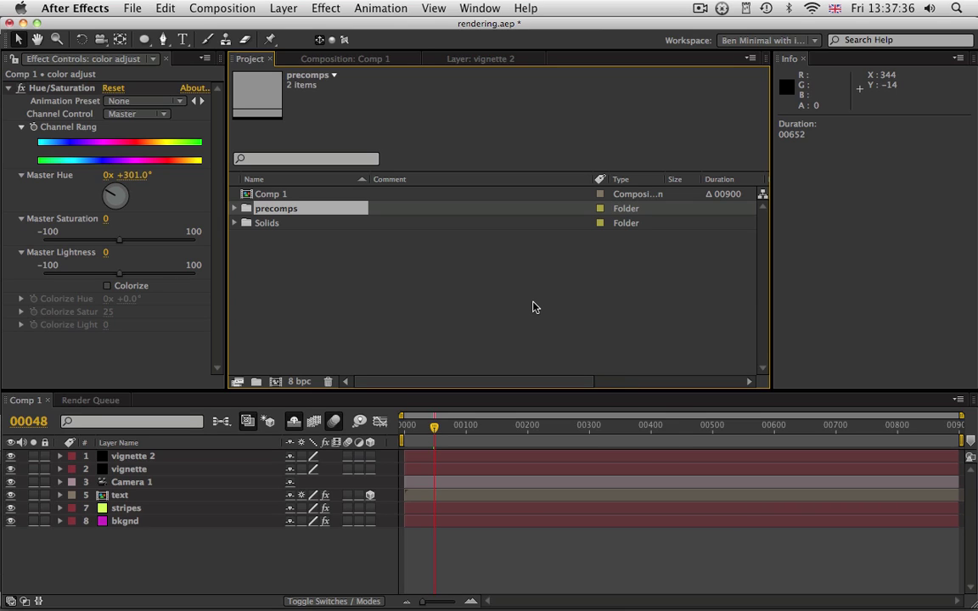
- Show the Comp 1 composition view, return to frame 0 and run a RAM preview of the animation
left_click(968, 457)
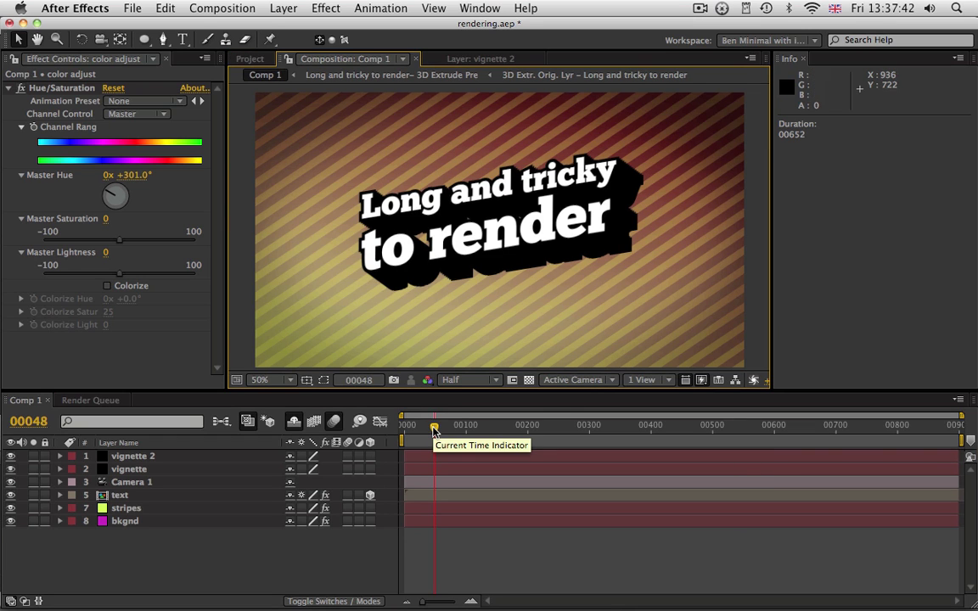
left_click_drag(434, 428, 401, 431)
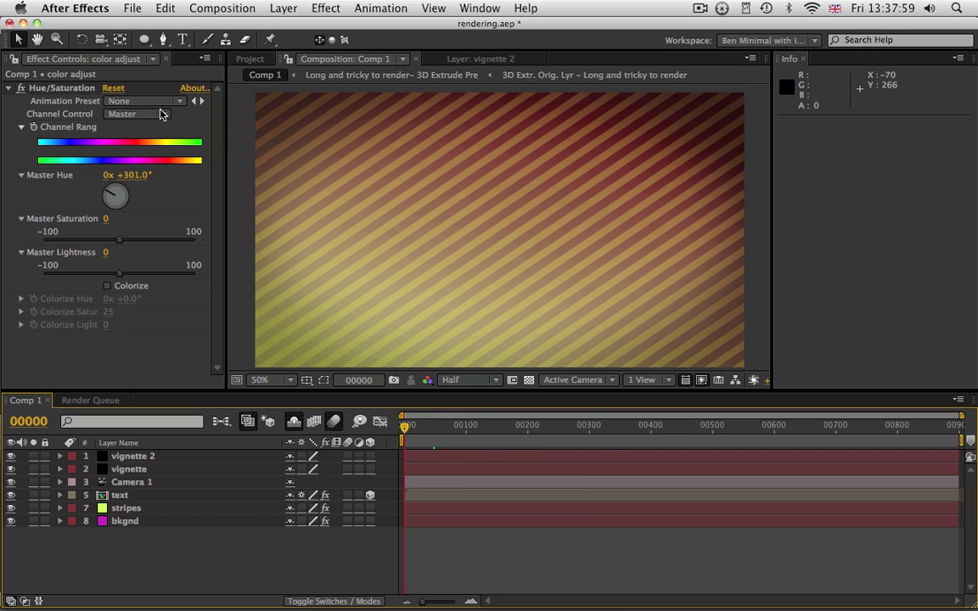
key("KP_0")
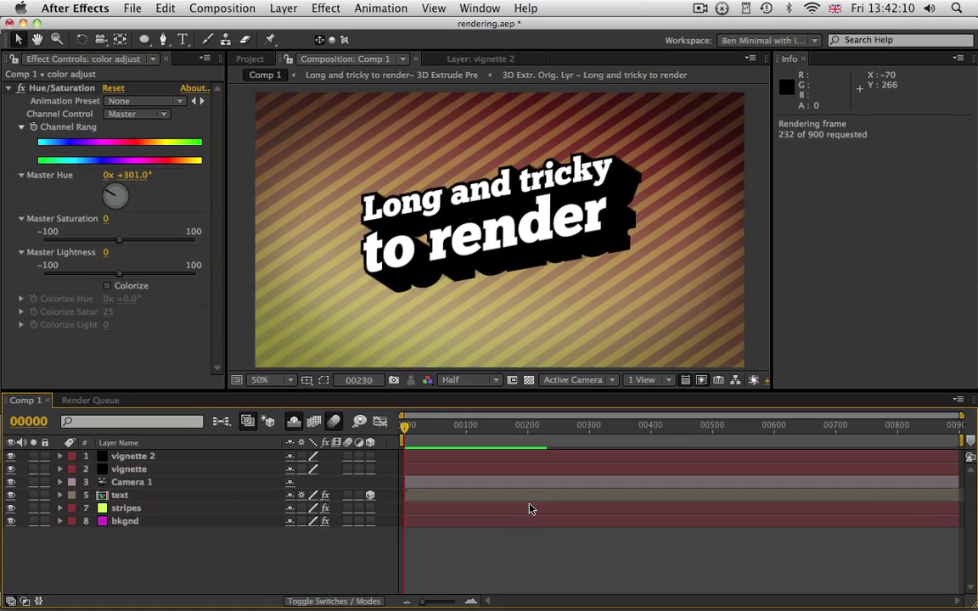
key("space")
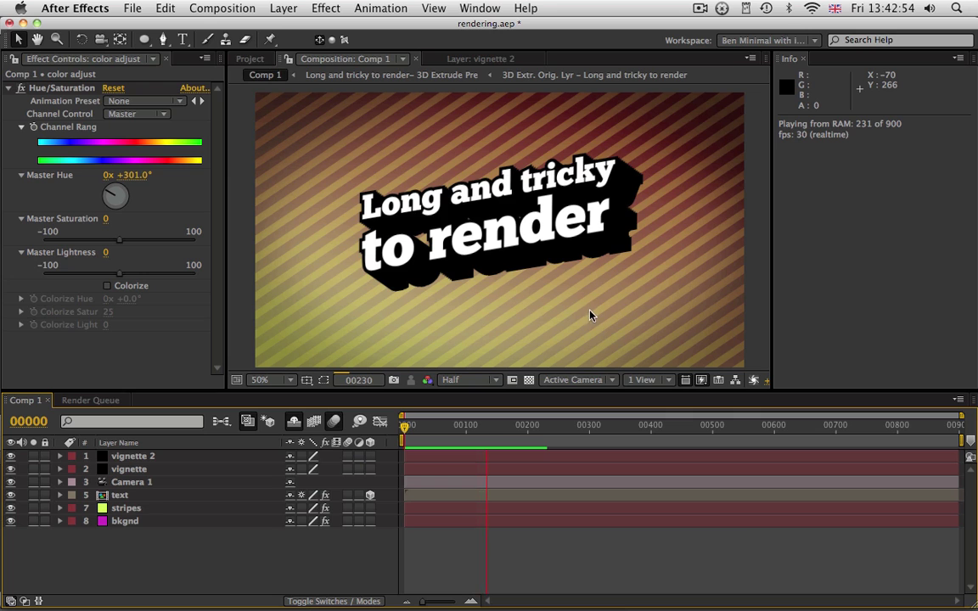
key("space")
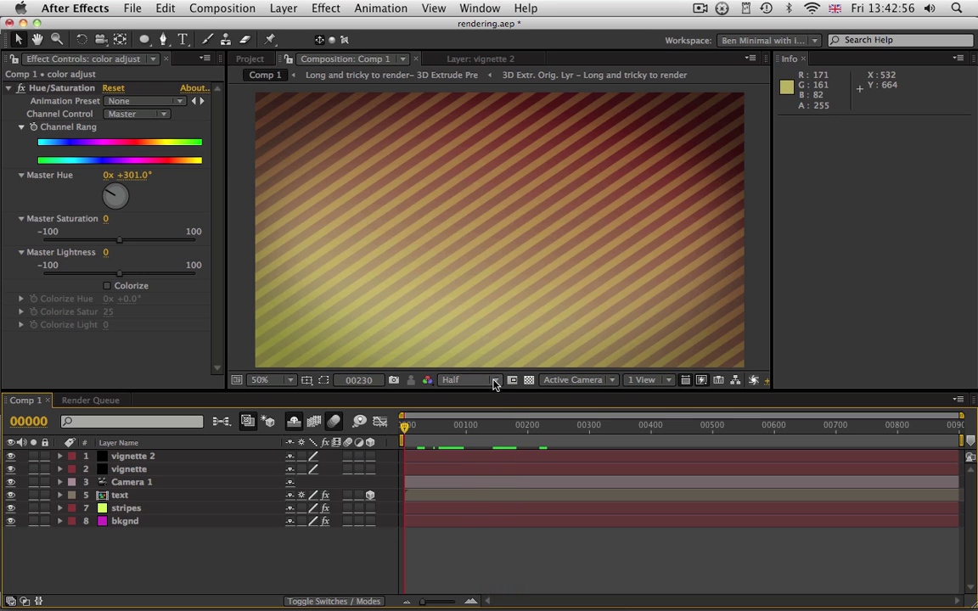
- Set the composition view resolution to Quarter and go to frame 115
left_click(467, 379)
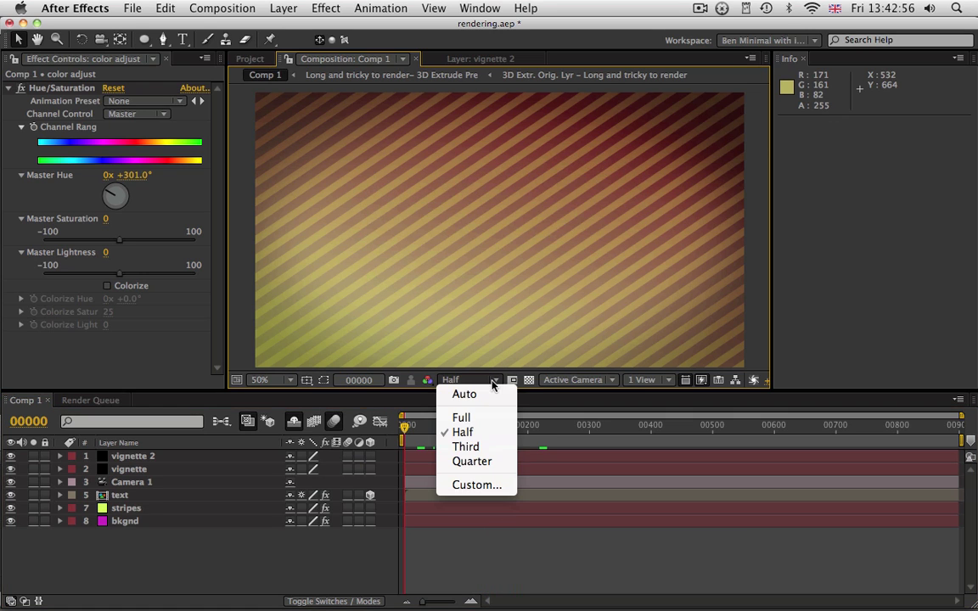
left_click(497, 461)
left_click(475, 426)
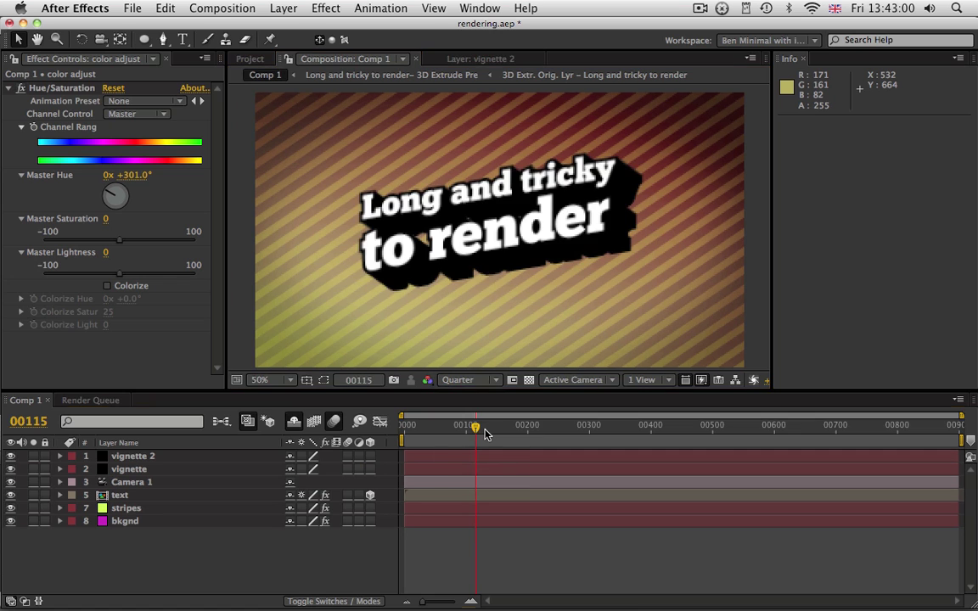
- Set a custom view resolution that renders every 8 pixels horizontally and every 8 pixels vertically
left_click(469, 379)
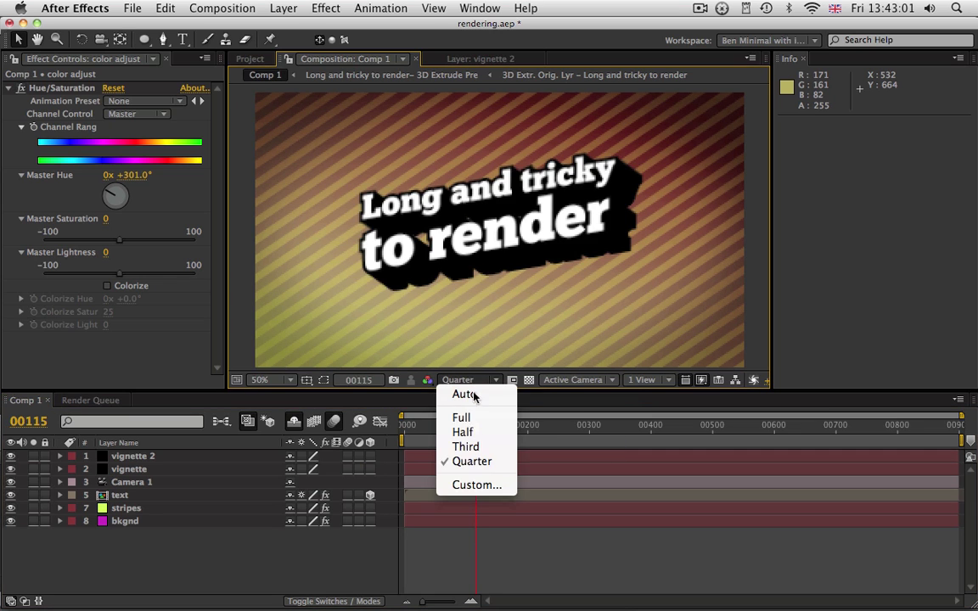
left_click(476, 484)
type("8")
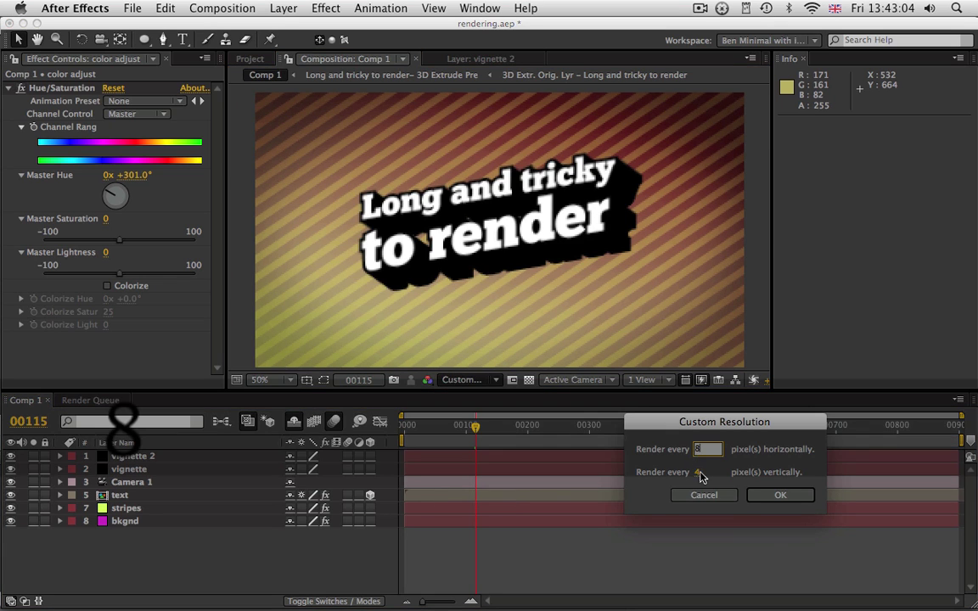
key("Tab")
type("8")
left_click(768, 496)
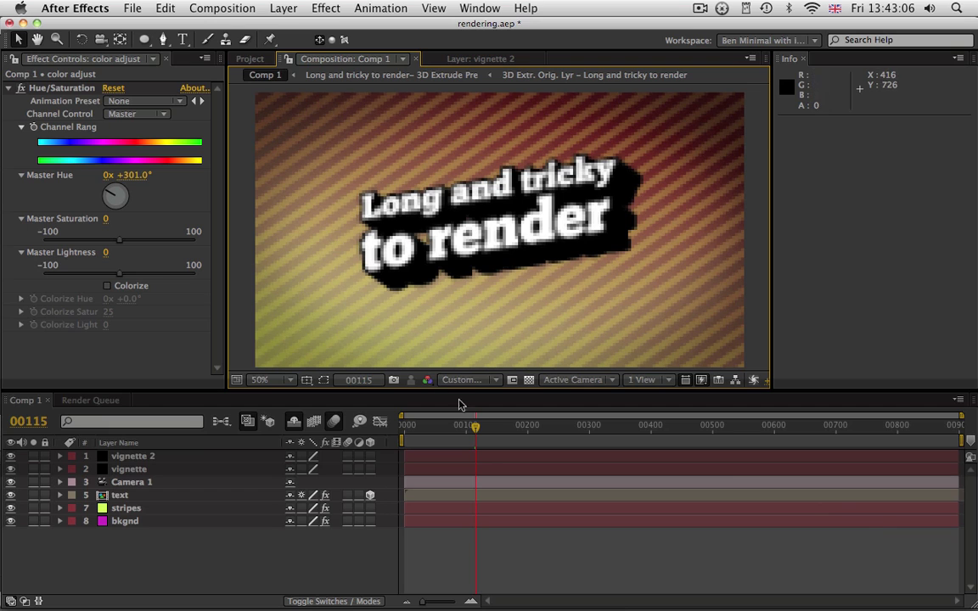
- Return the composition view to Quarter resolution and RAM preview the animation with the comp's motion blur disabled
left_click(494, 381)
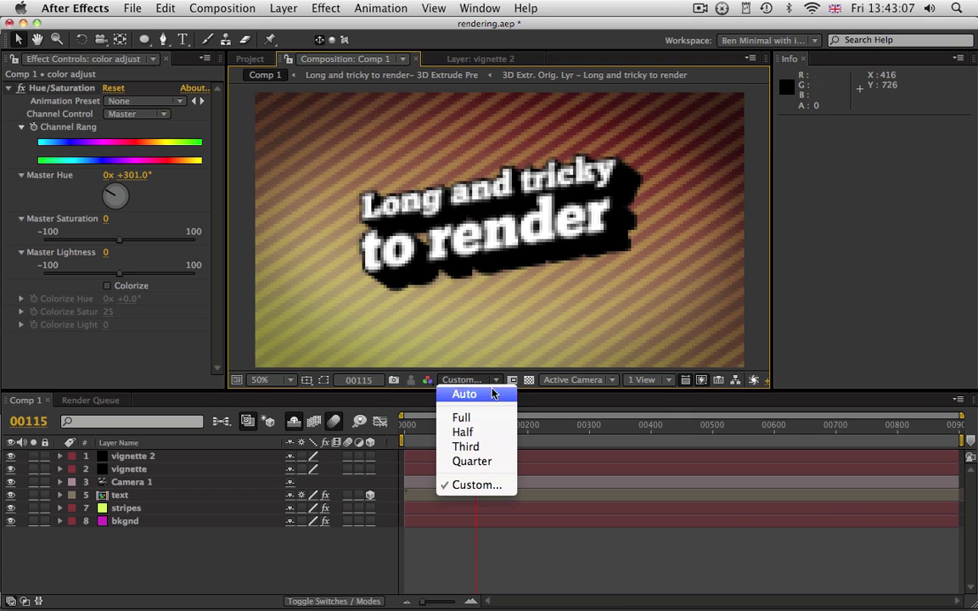
left_click(490, 461)
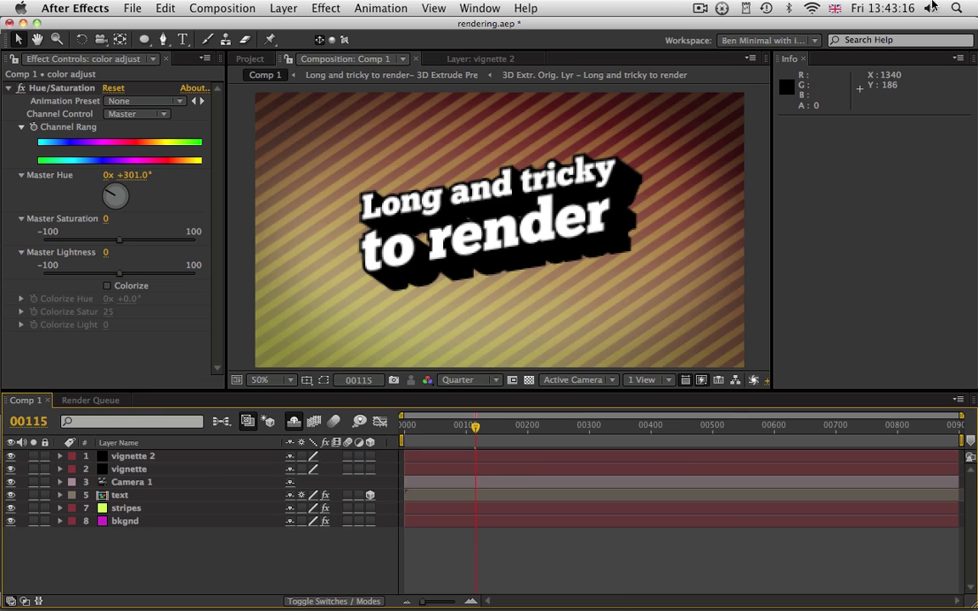
key("KP_0")
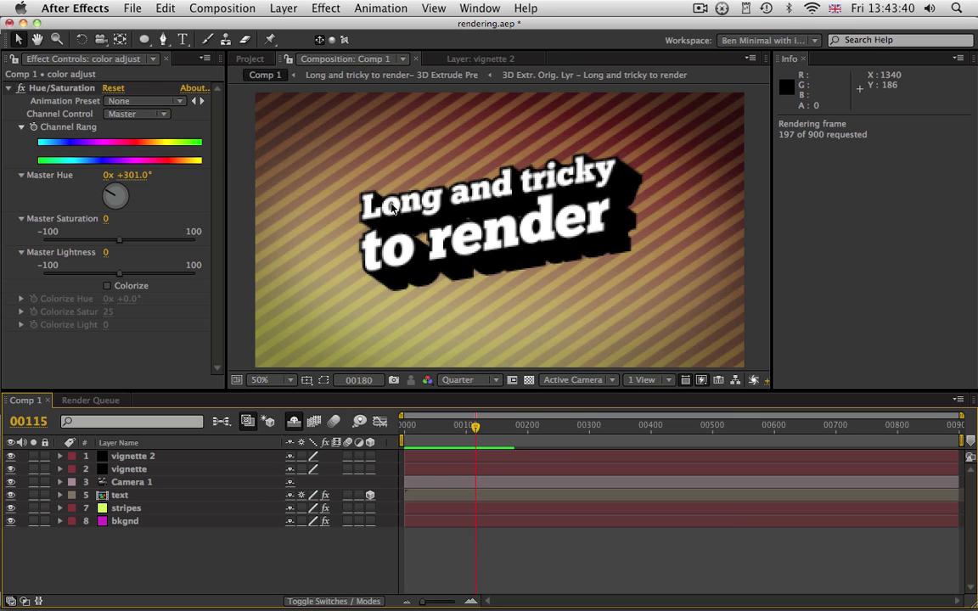
key("space")
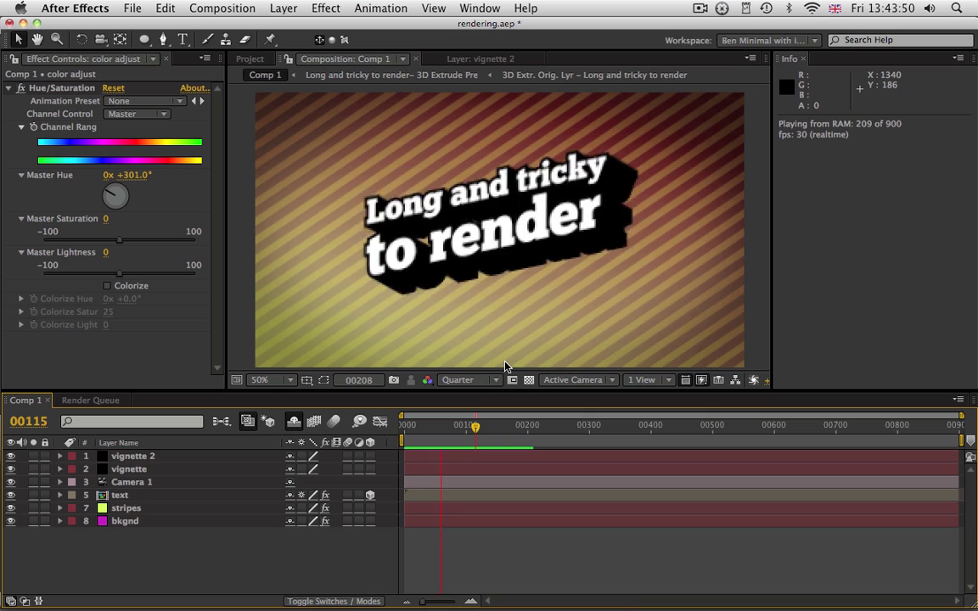
key("space")
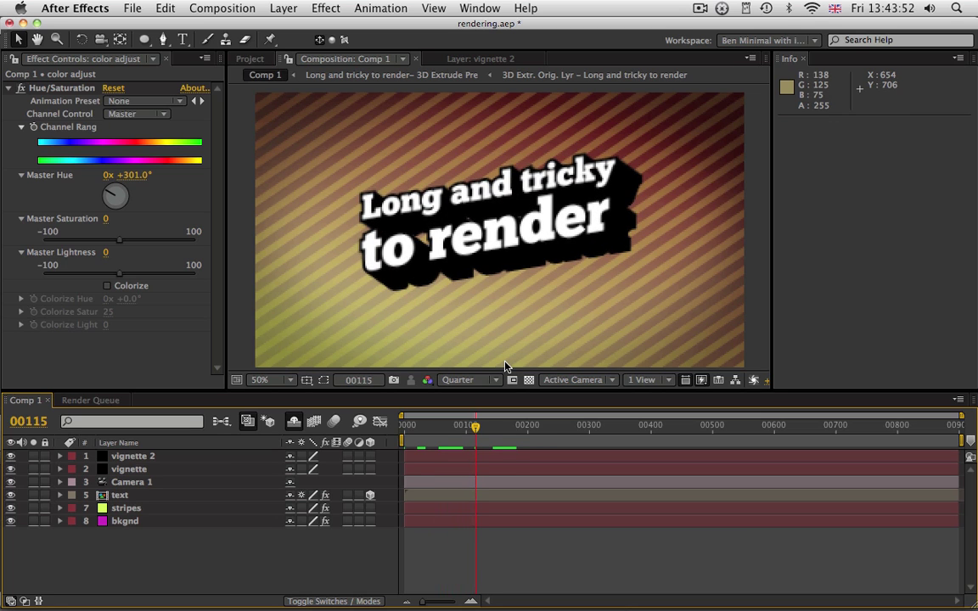
- End the work area at frame 221 and go to frame 95
left_click(541, 427)
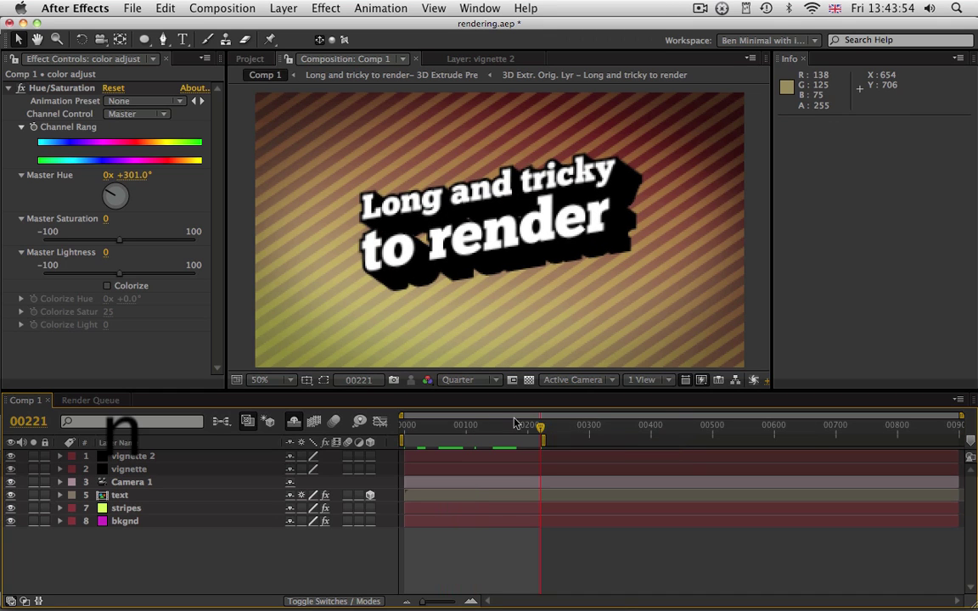
left_click(500, 426)
left_click(450, 426)
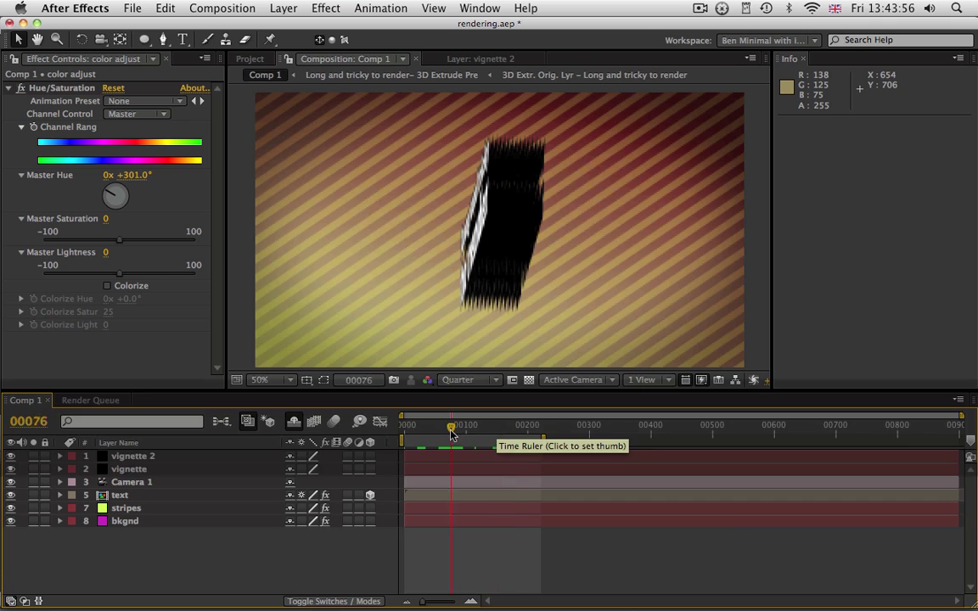
left_click(462, 426)
- RAM preview the work area with the text layer's edit mode enabled, and disable edit mode again
left_click(121, 494)
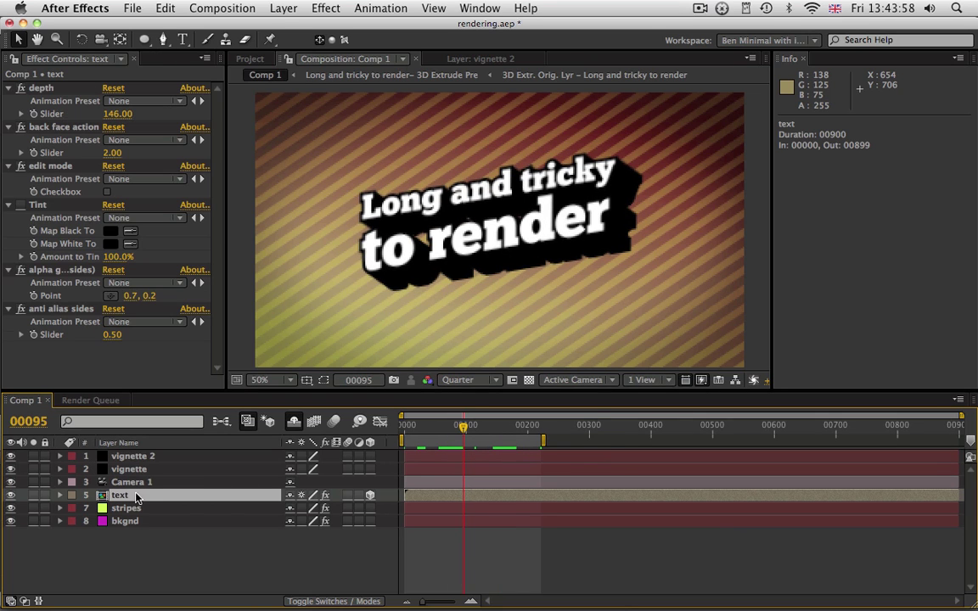
left_click(107, 192)
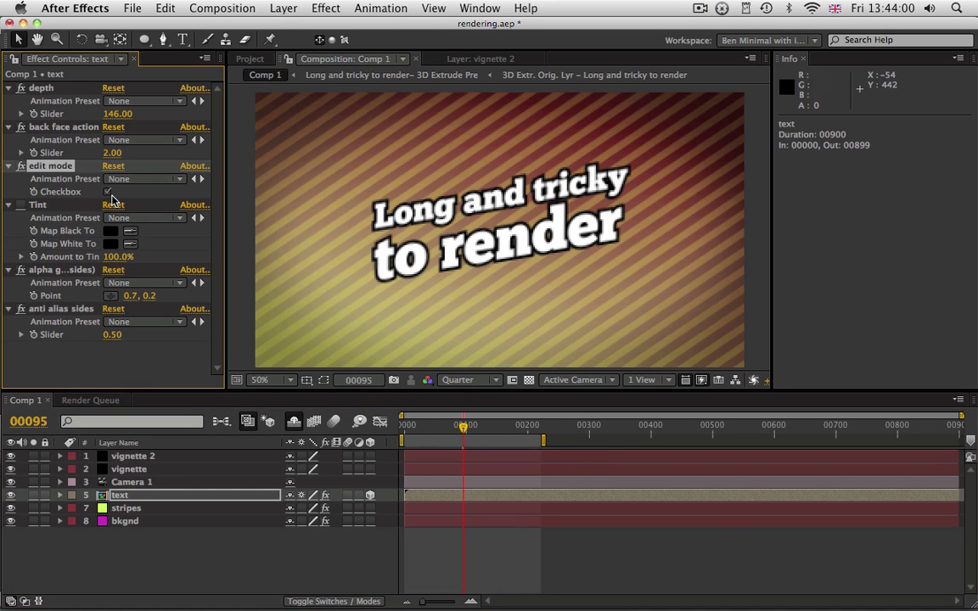
key("KP_0")
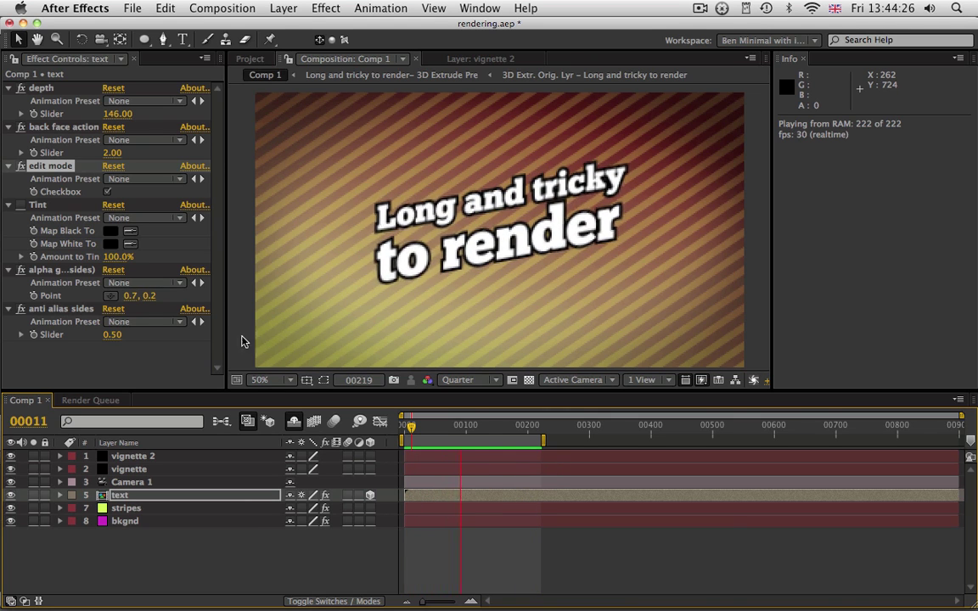
key("space")
left_click(107, 191)
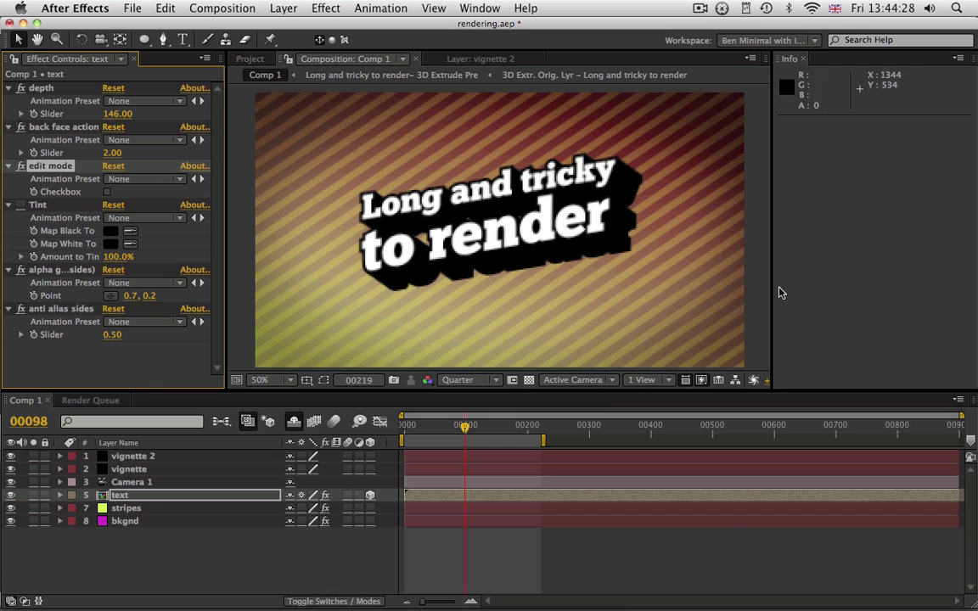
- Display the RAM preview options and set them to skip 1 frame, keeping the resolution on Auto
key("super+3")
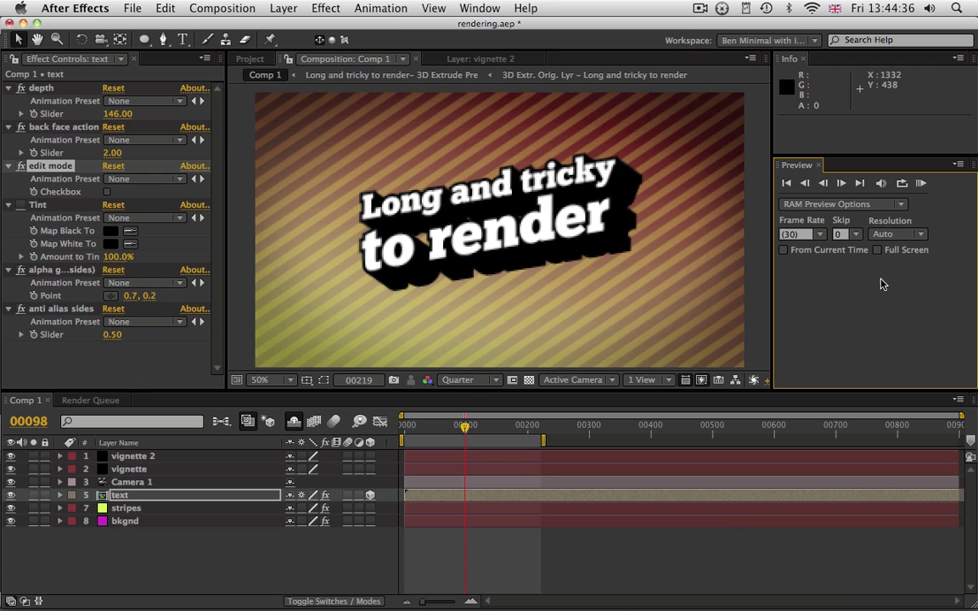
left_click(853, 238)
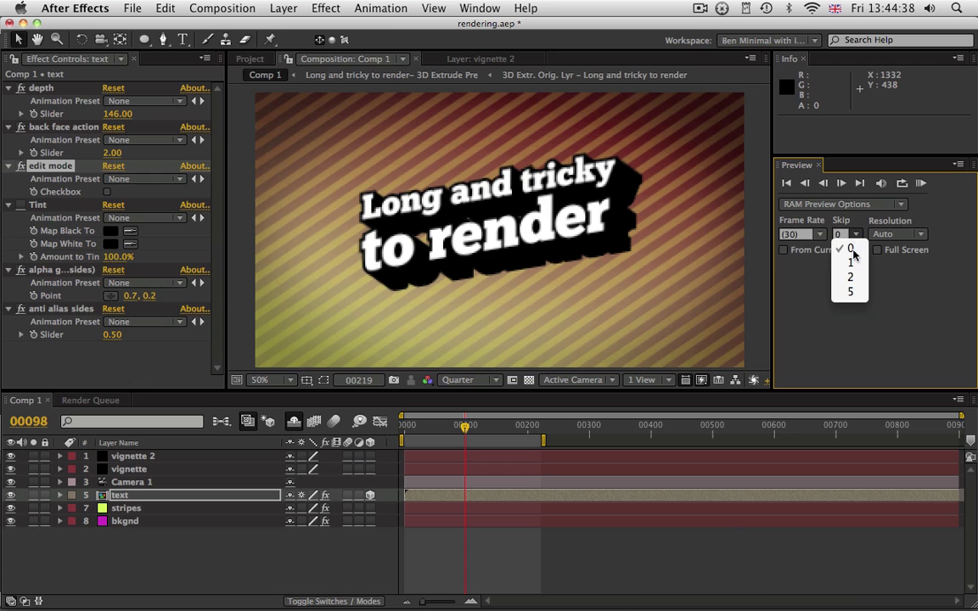
left_click(853, 263)
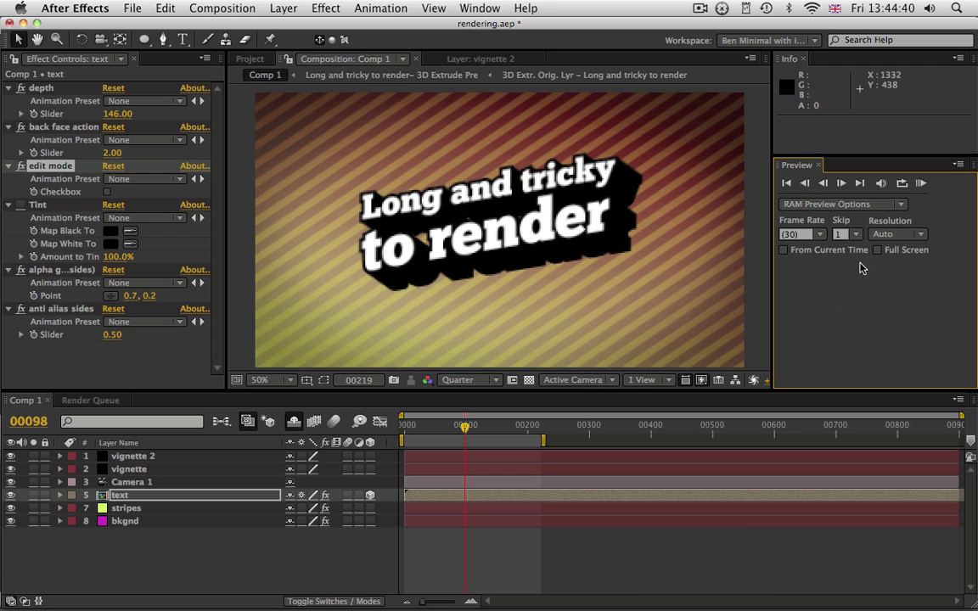
left_click(913, 238)
left_click(887, 246)
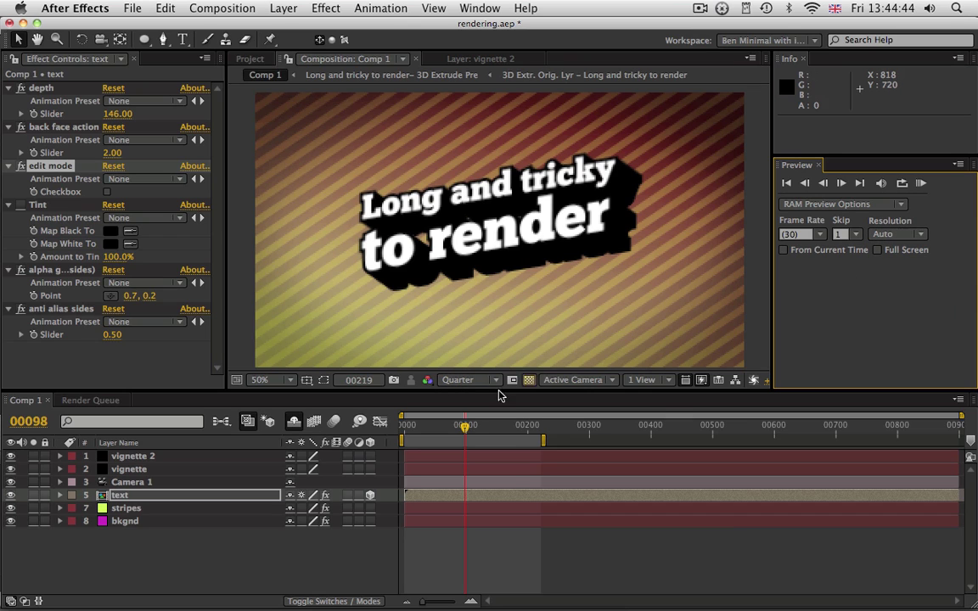
- Set the composition view resolution to Half and the RAM preview resolution to Quarter
left_click(467, 379)
left_click(465, 432)
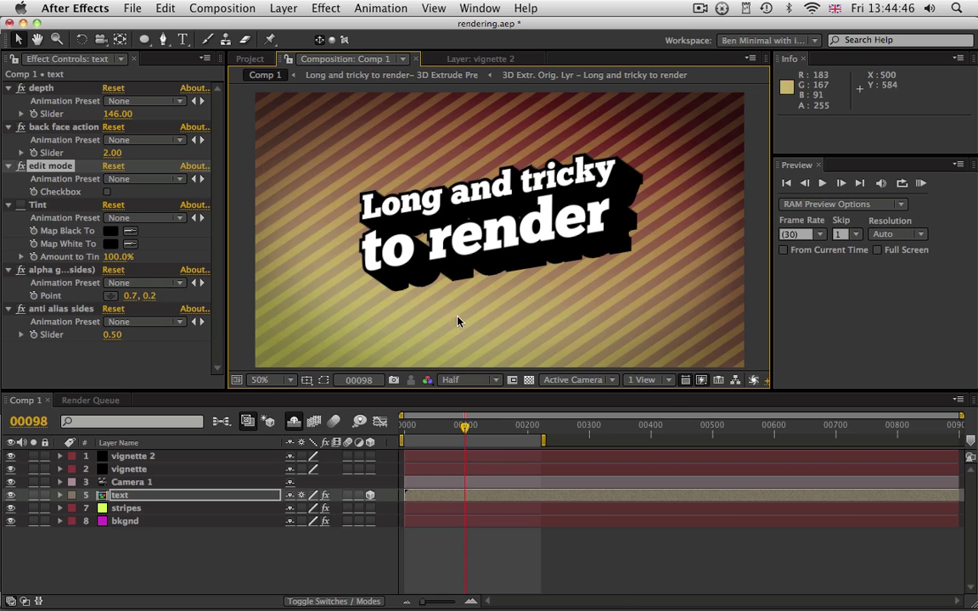
left_click(900, 234)
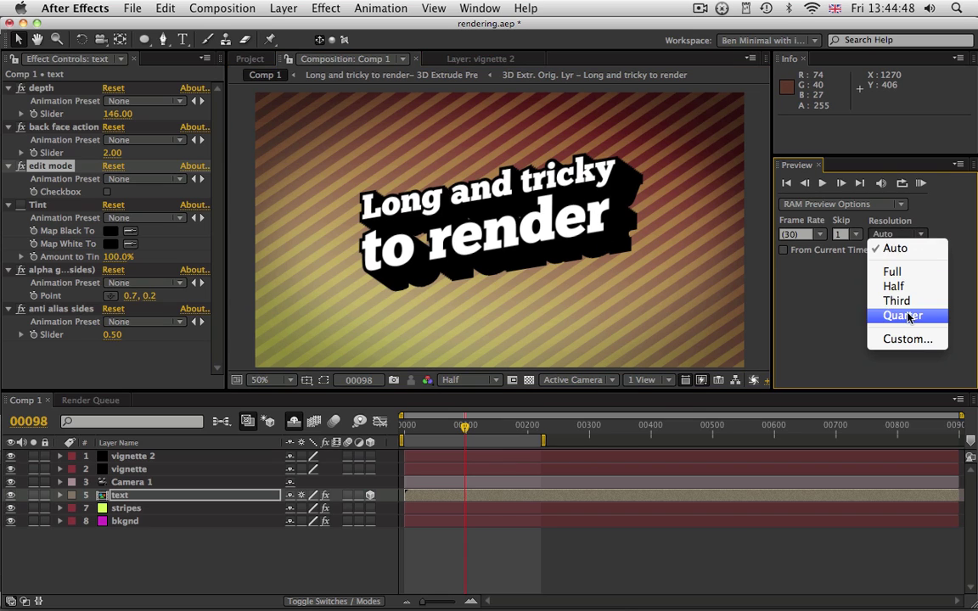
left_click(906, 316)
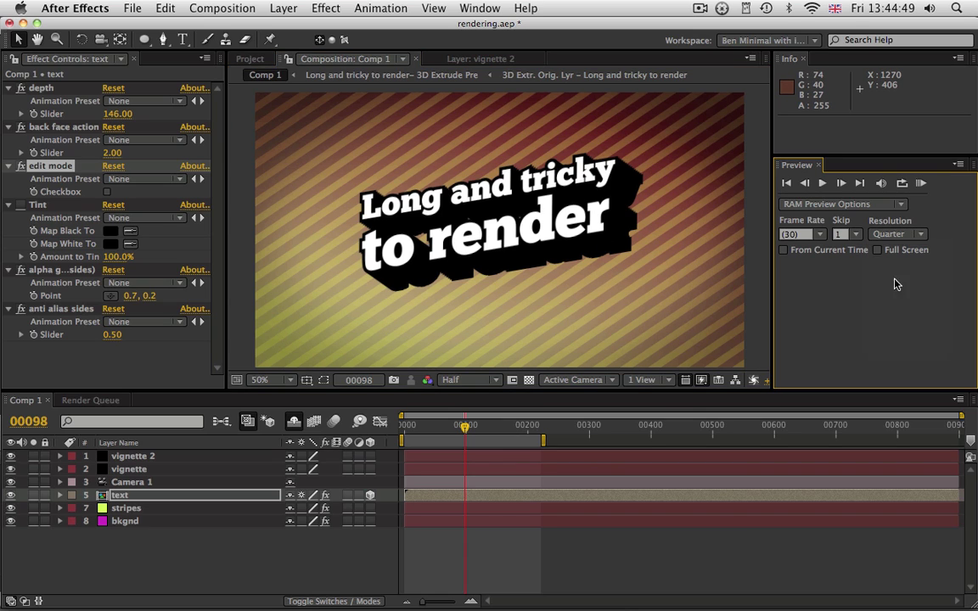
- Check the frame skip options, keep skip at 1 and RAM preview the work area
left_click(839, 234)
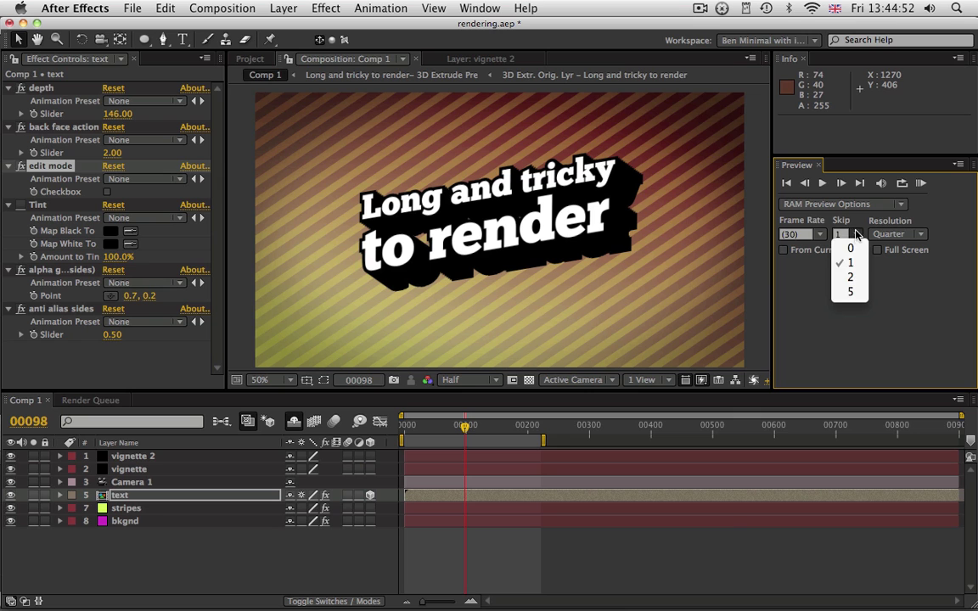
left_click(851, 257)
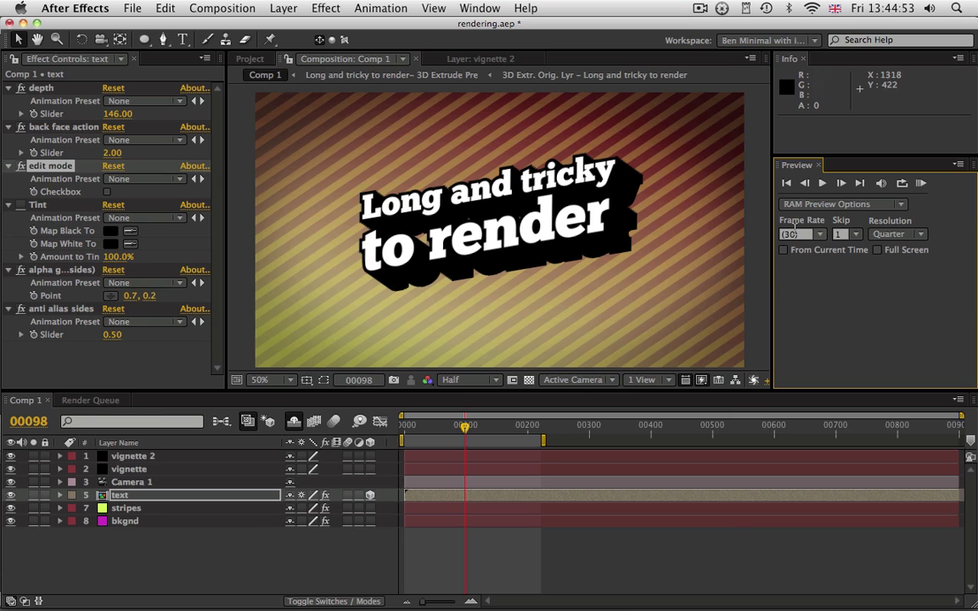
key("KP_0")
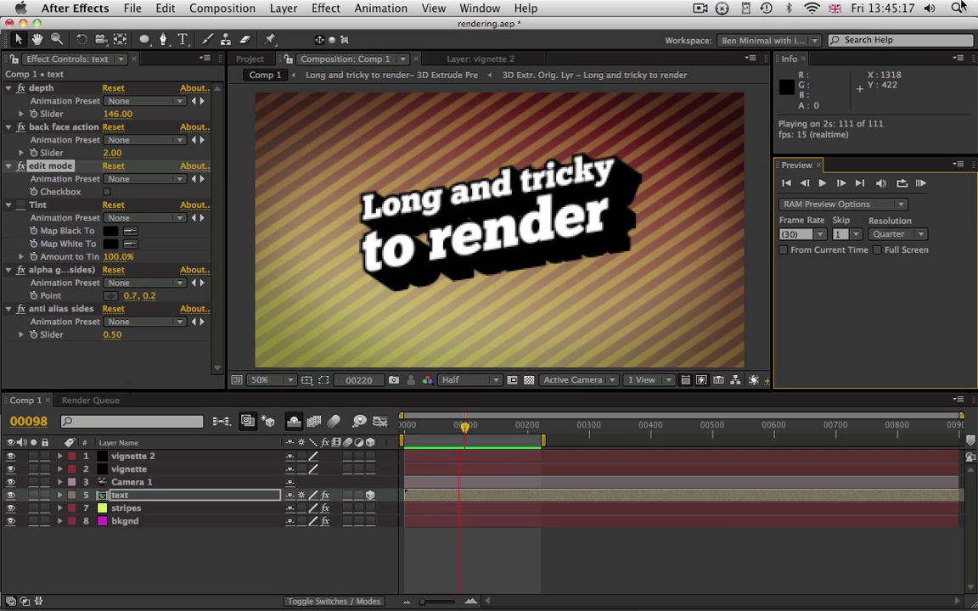
- Set the RAM preview frame skip to 0 and its resolution to Auto
left_click(846, 235)
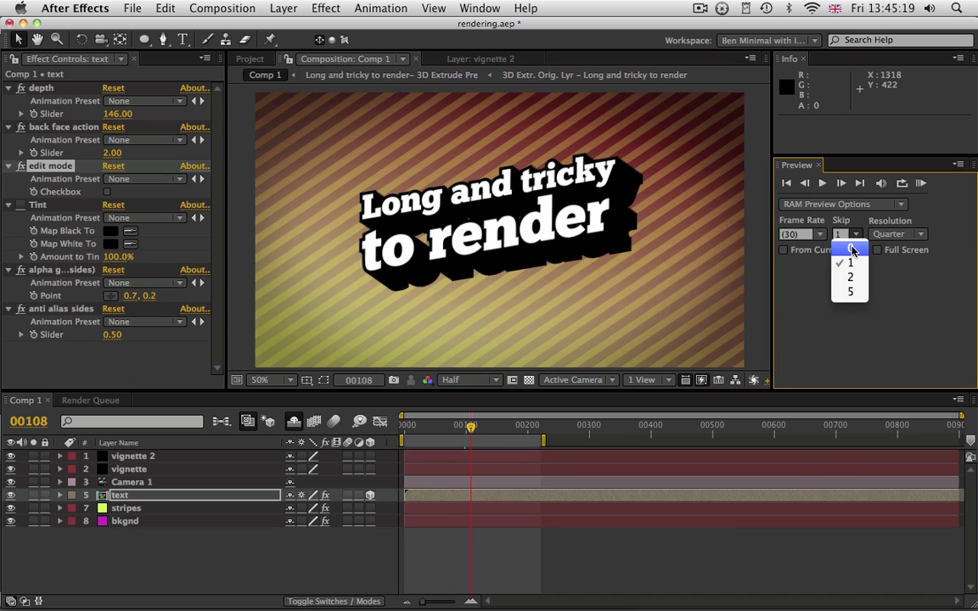
left_click(846, 237)
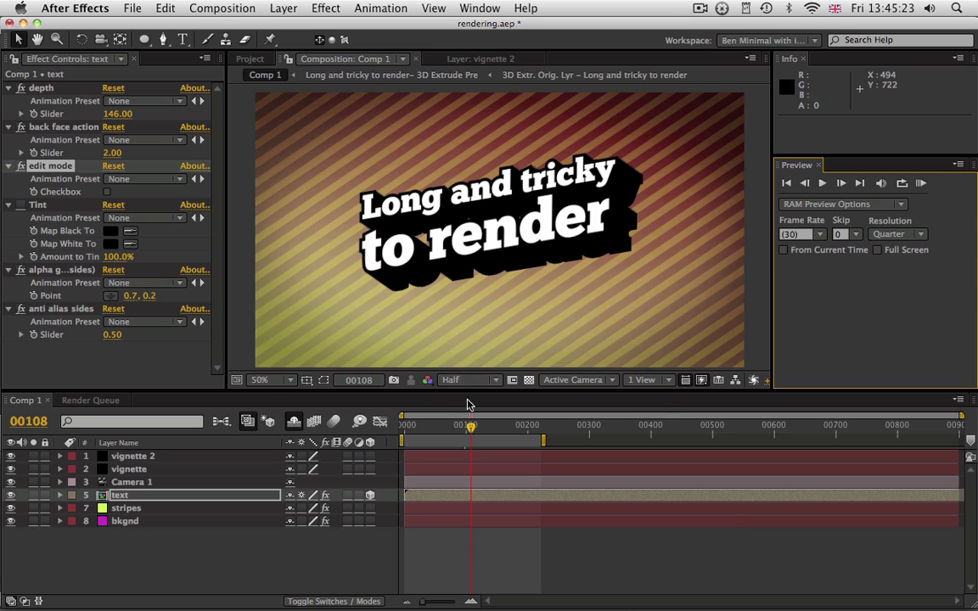
left_click(897, 234)
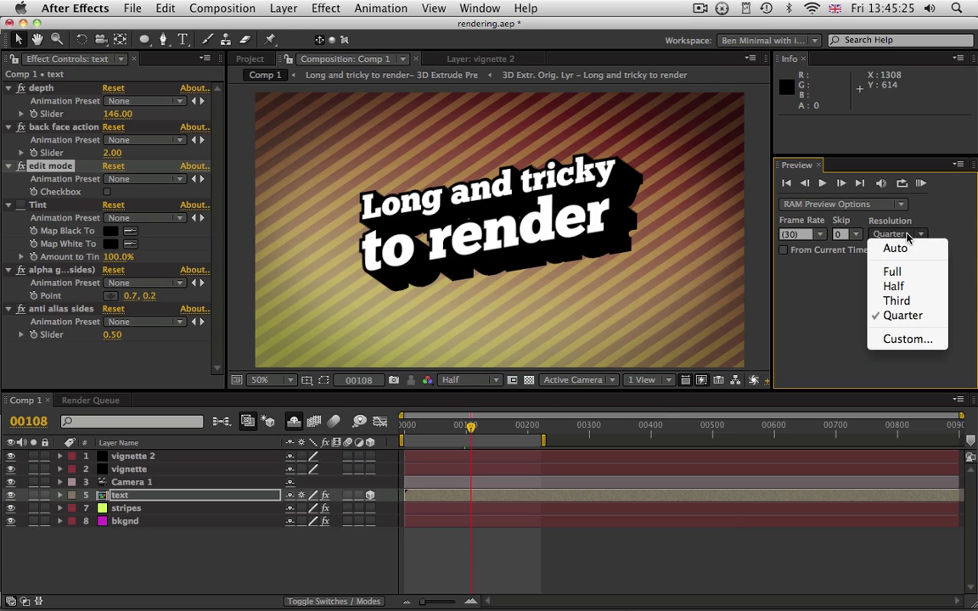
left_click(908, 250)
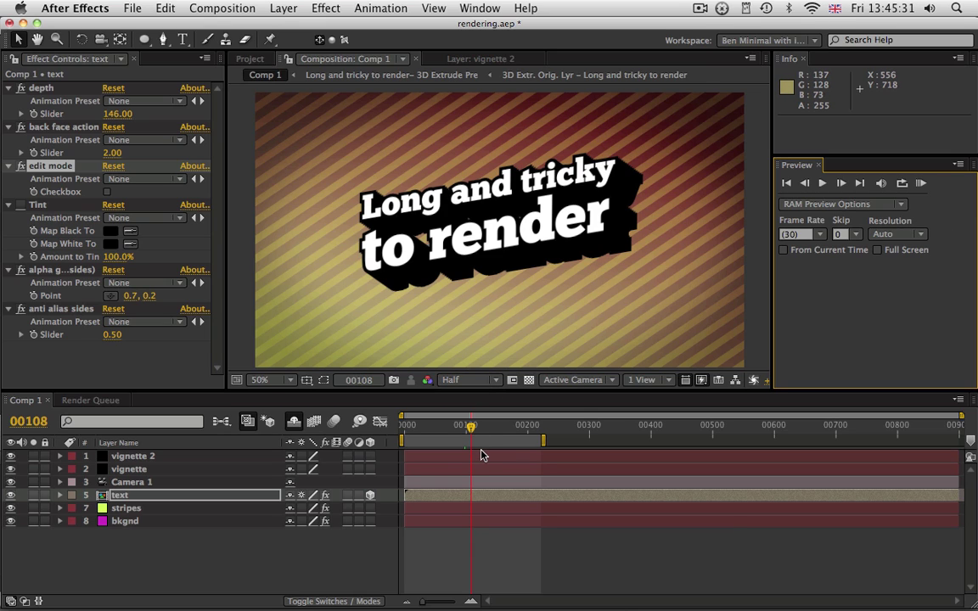
- Extend the work area to the full composition, hide every layer and set the current time to frame 0
left_click_drag(543, 441, 952, 466)
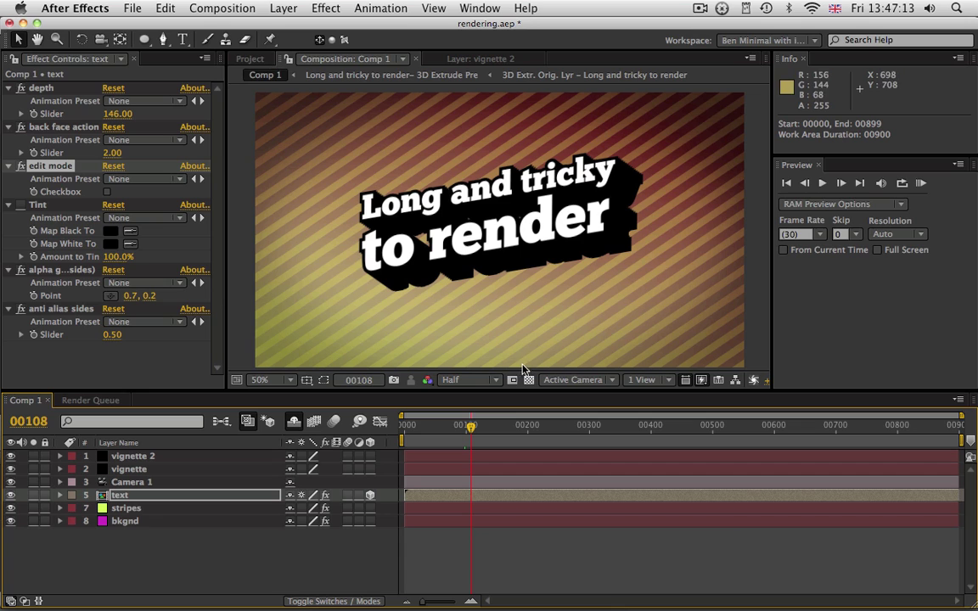
left_click_drag(11, 461, 17, 494)
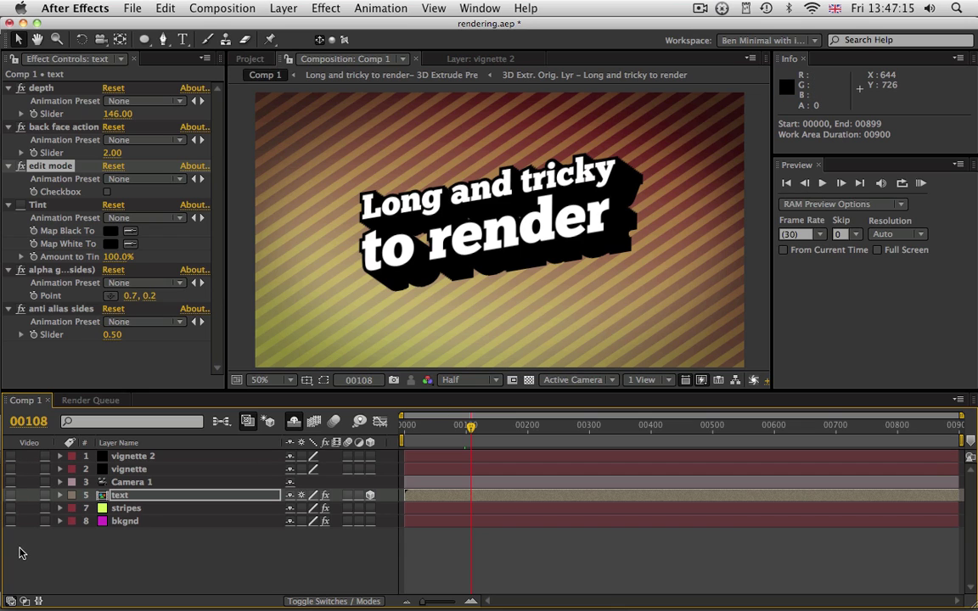
left_click_drag(471, 425, 258, 482)
left_click_drag(11, 457, 12, 545)
left_click_drag(419, 437, 952, 431)
key("Home")
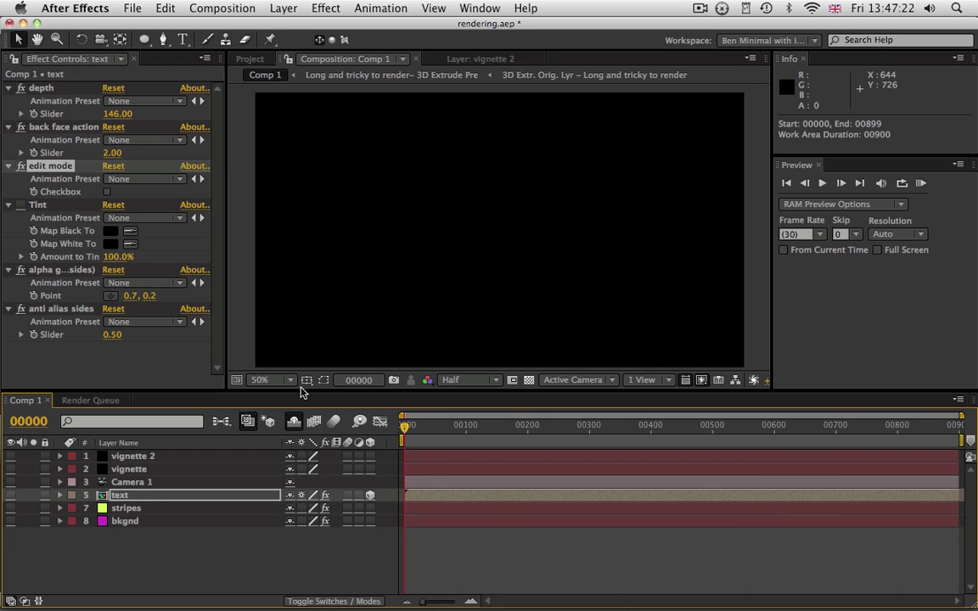
- Add Comp 1 to the render queue with its output saved as Comp 1.mov in the render folder
left_click(223, 8)
left_click(242, 197)
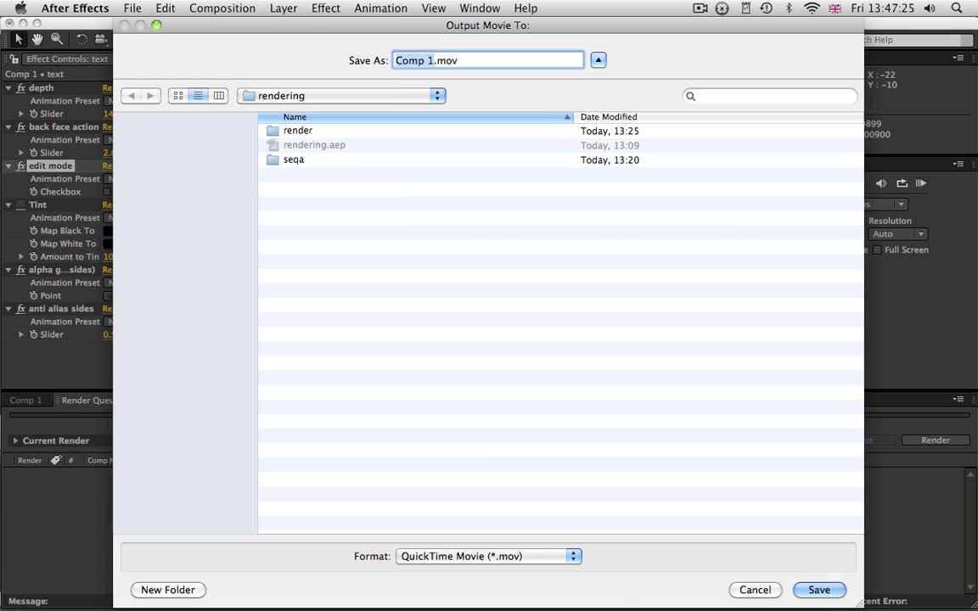
double_click(302, 132)
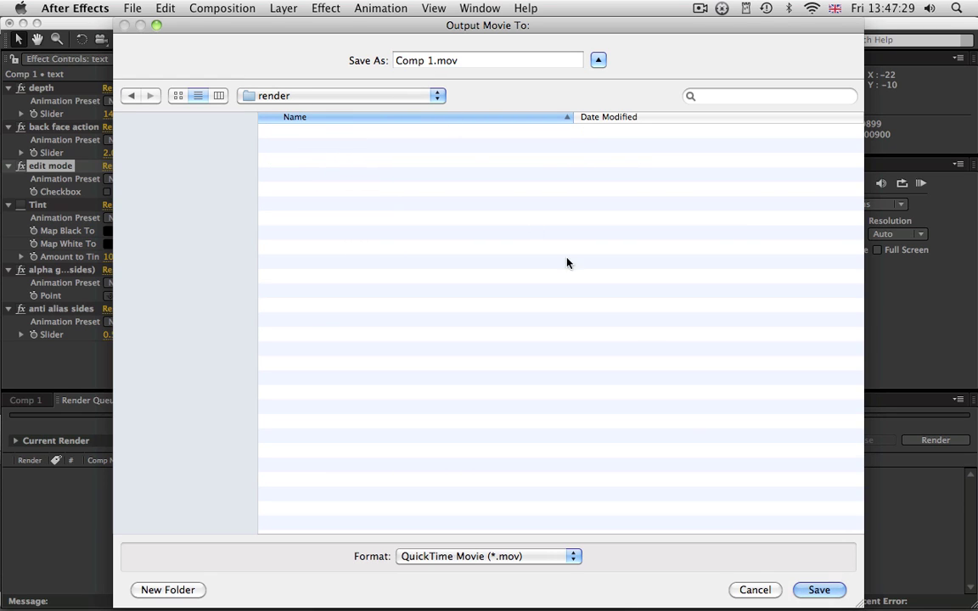
left_click(819, 590)
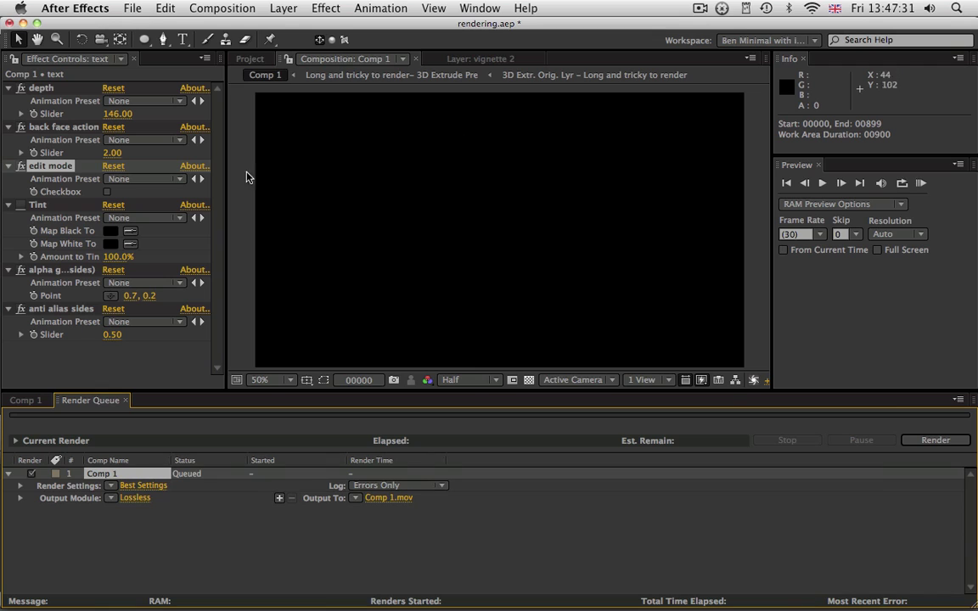
- Make a new output module template and name it "tiff seq 2"
left_click(136, 497)
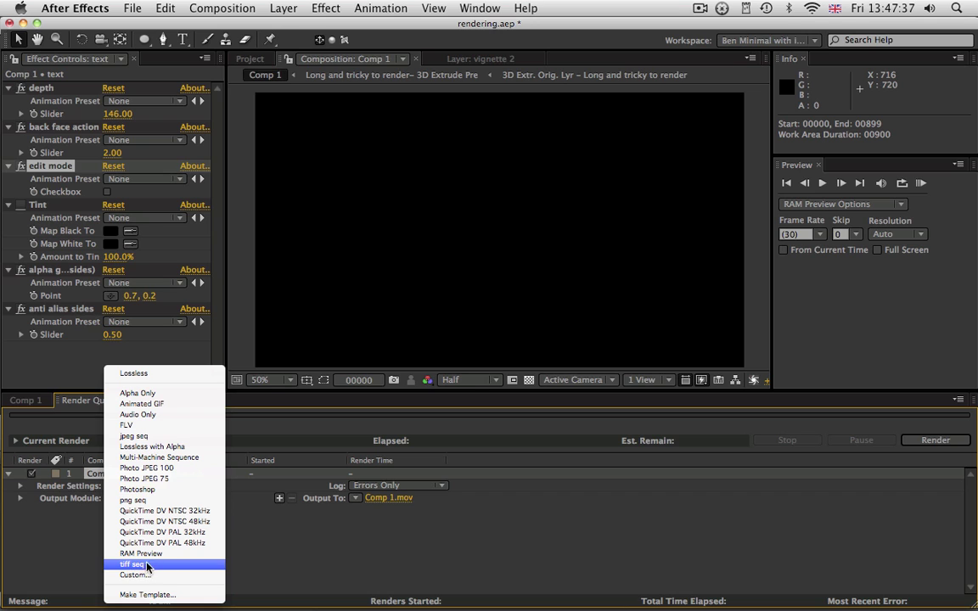
left_click(59, 565)
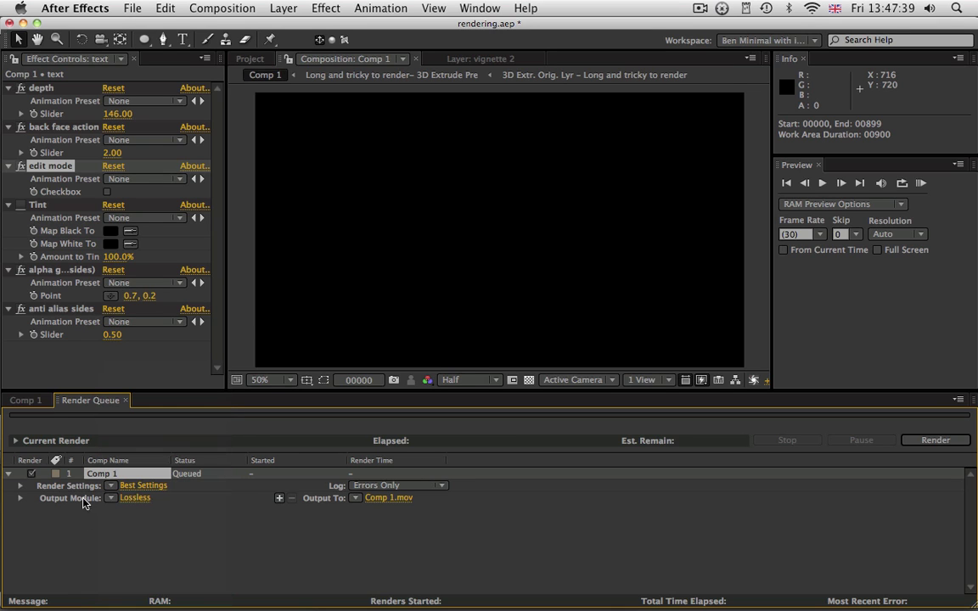
left_click(110, 498)
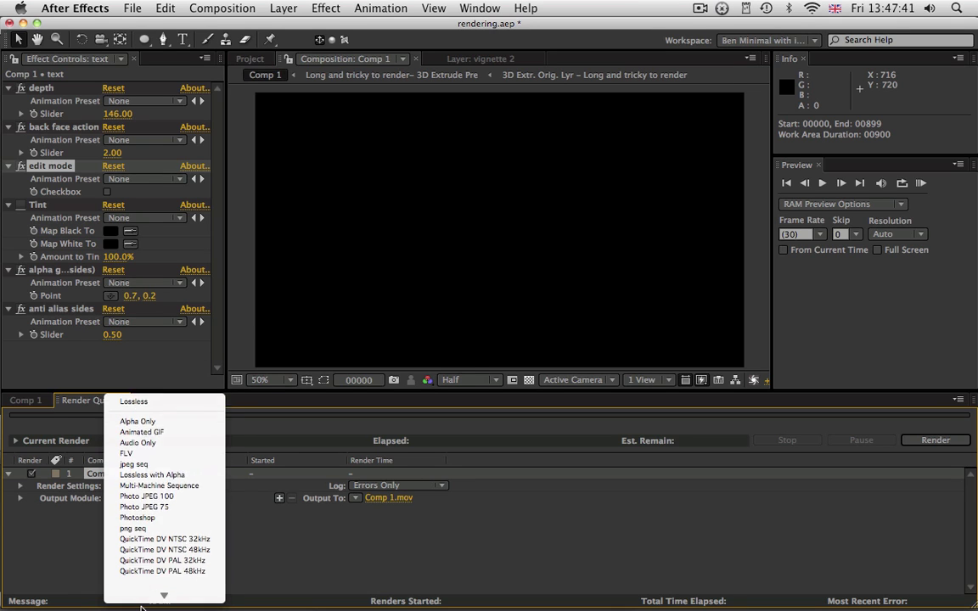
left_click(145, 598)
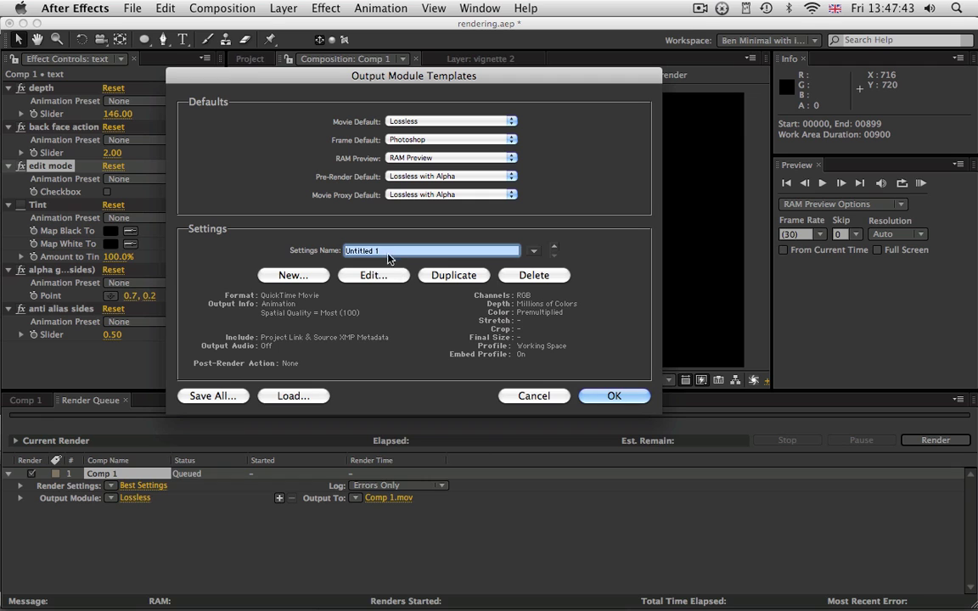
type("tiff")
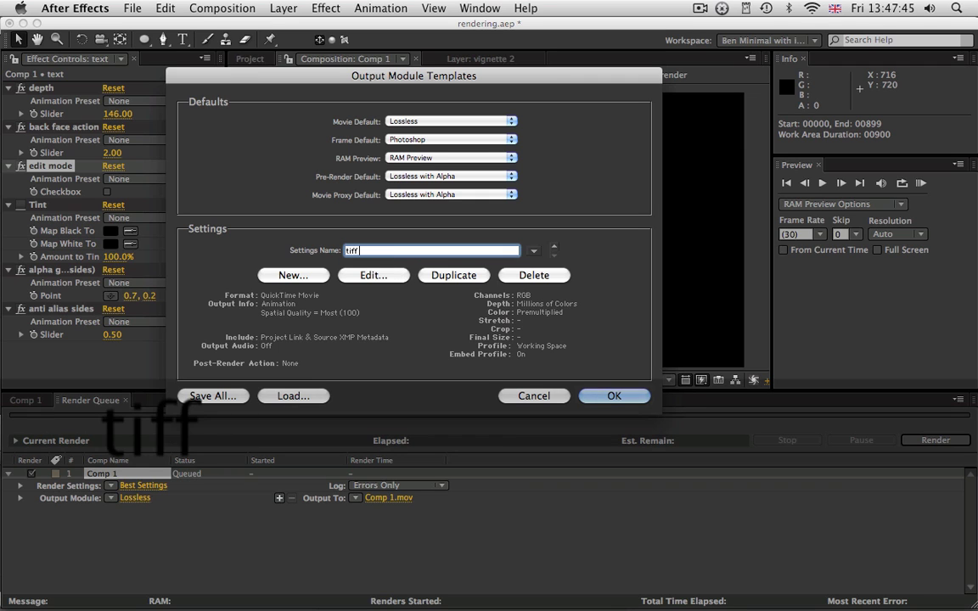
type(" seq 2")
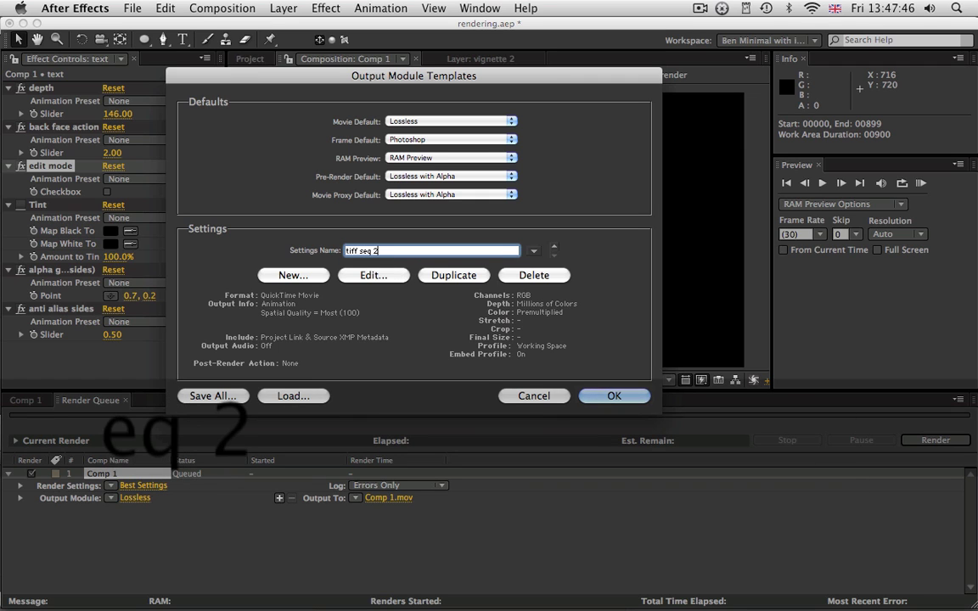
- Edit the template's settings, setting the format to TIFF Sequence and keeping the channels on RGB
left_click(372, 276)
left_click_drag(461, 69, 345, 28)
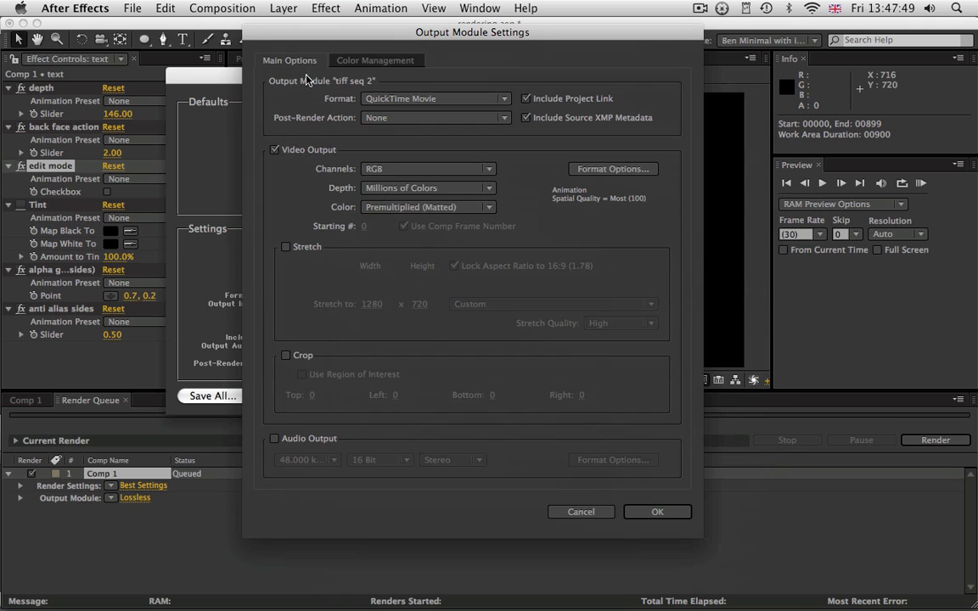
left_click(441, 102)
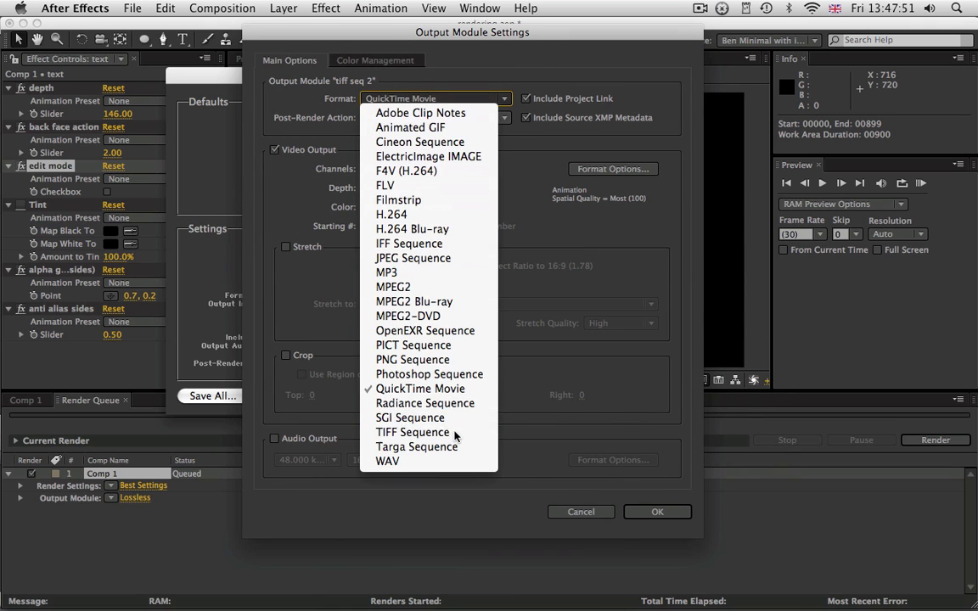
left_click(416, 432)
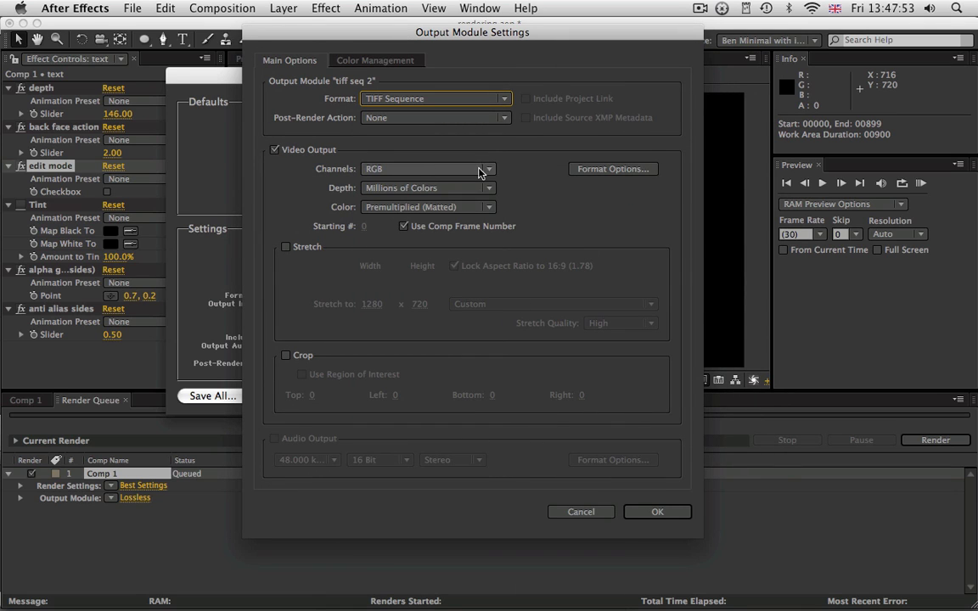
left_click(439, 168)
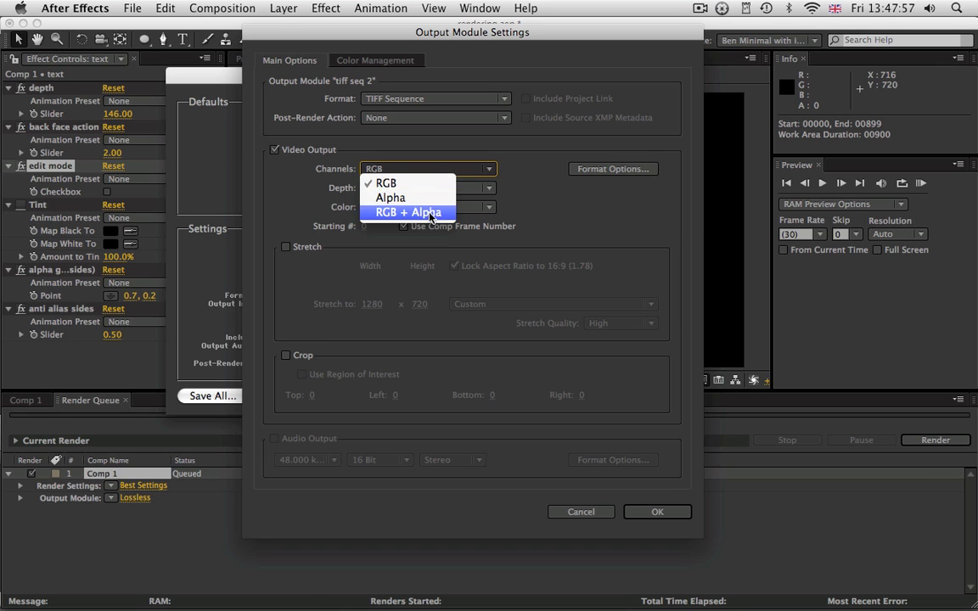
left_click(398, 181)
- Check the TIFF compression options without changing them, and save the output module template
left_click(600, 172)
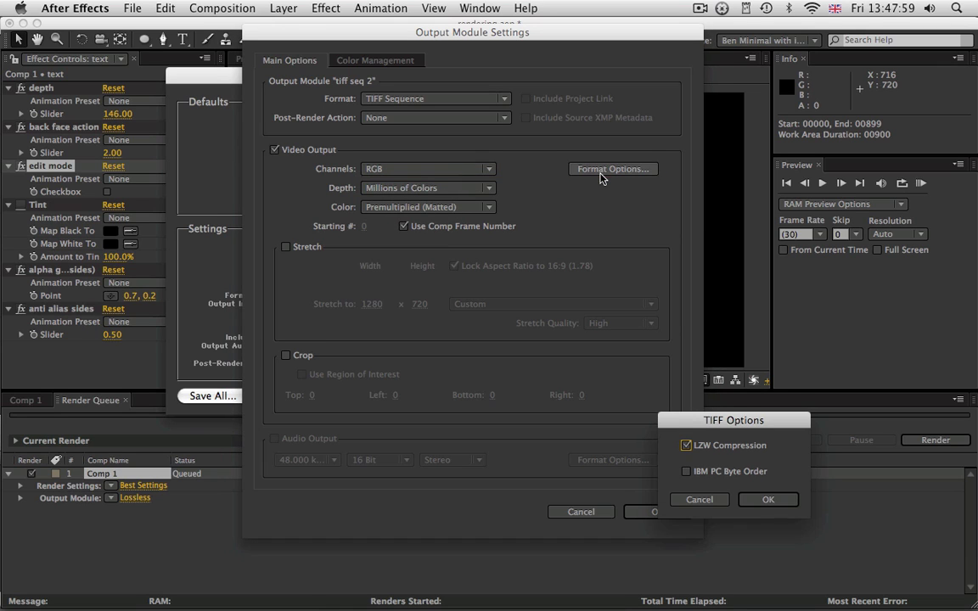
left_click_drag(690, 414, 536, 216)
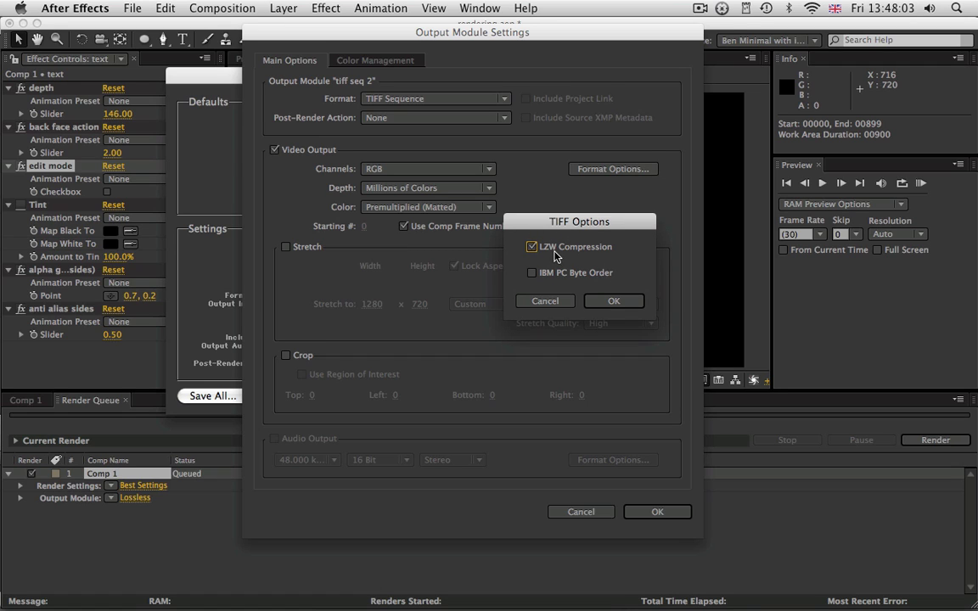
left_click(557, 300)
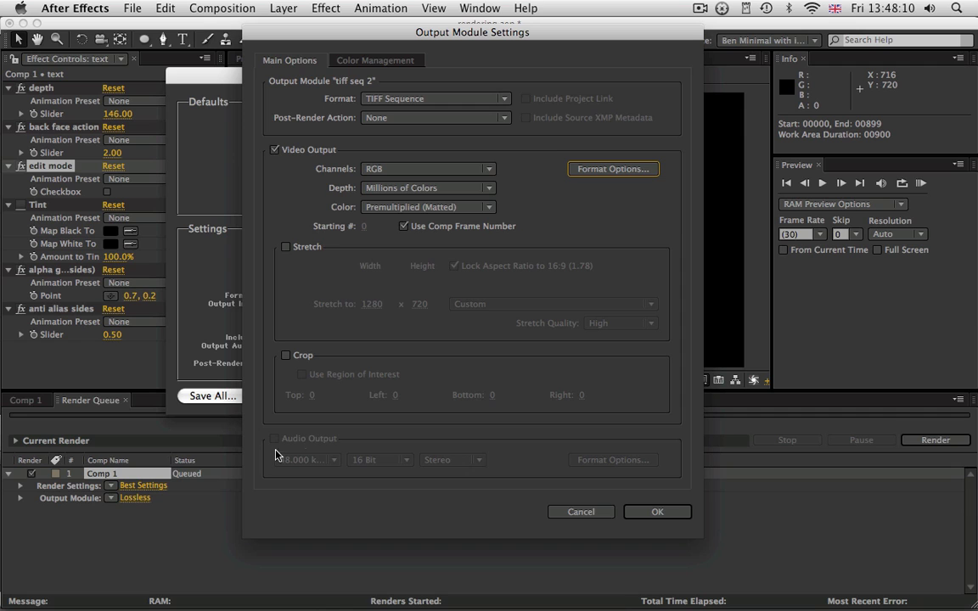
left_click(654, 512)
left_click(621, 399)
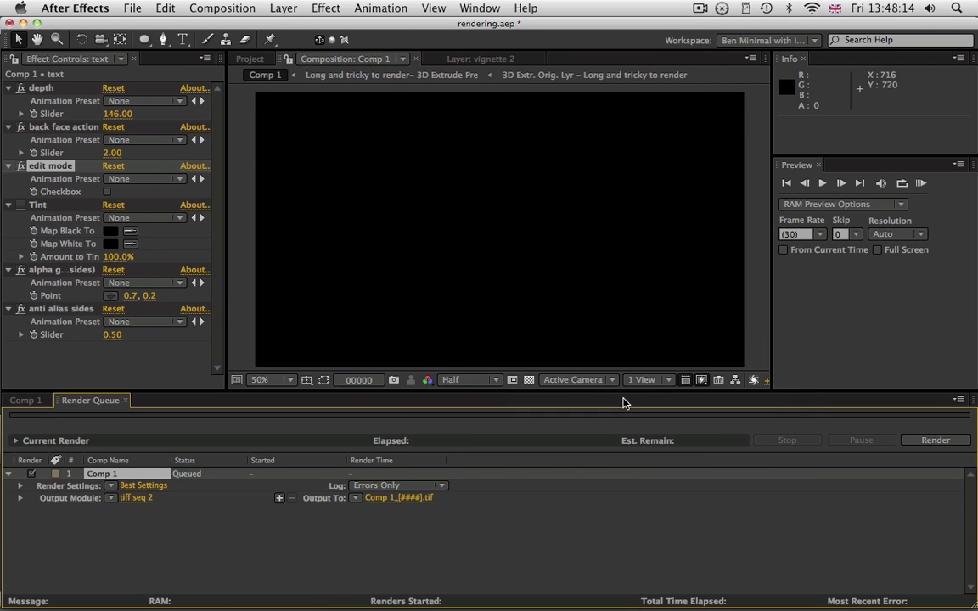
- Check the available output module templates for tiff seq 2 and keep it for Comp 1
left_click(110, 498)
mouse_move(134, 609)
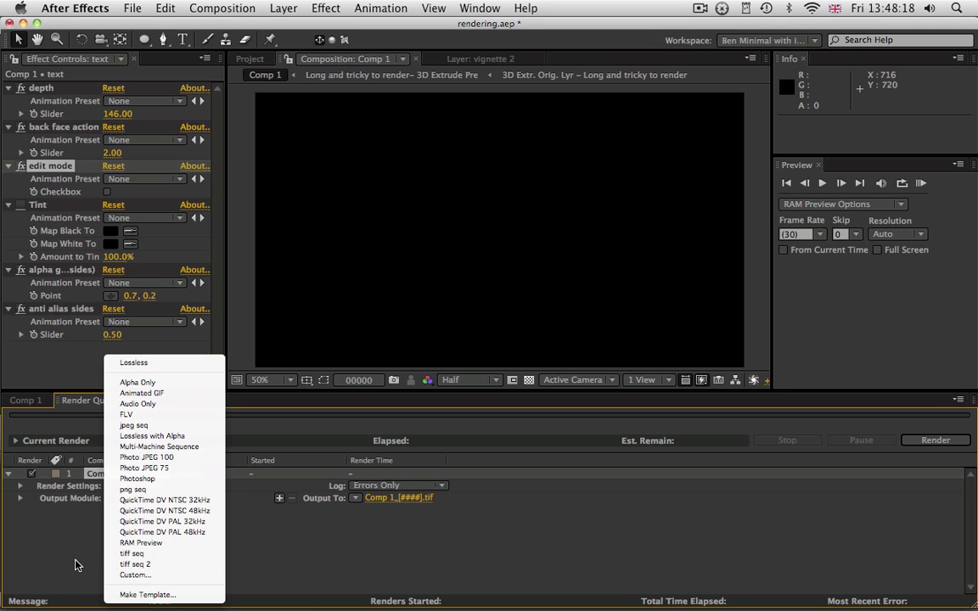
left_click(151, 565)
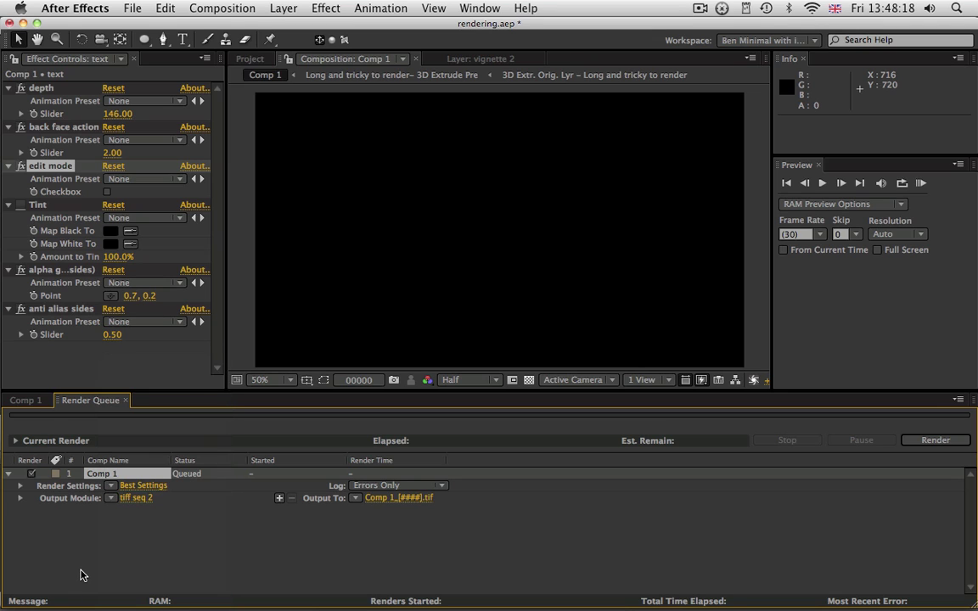
- Examine the [####] frame number placeholder in the output file name and leave the name unchanged
left_click(397, 502)
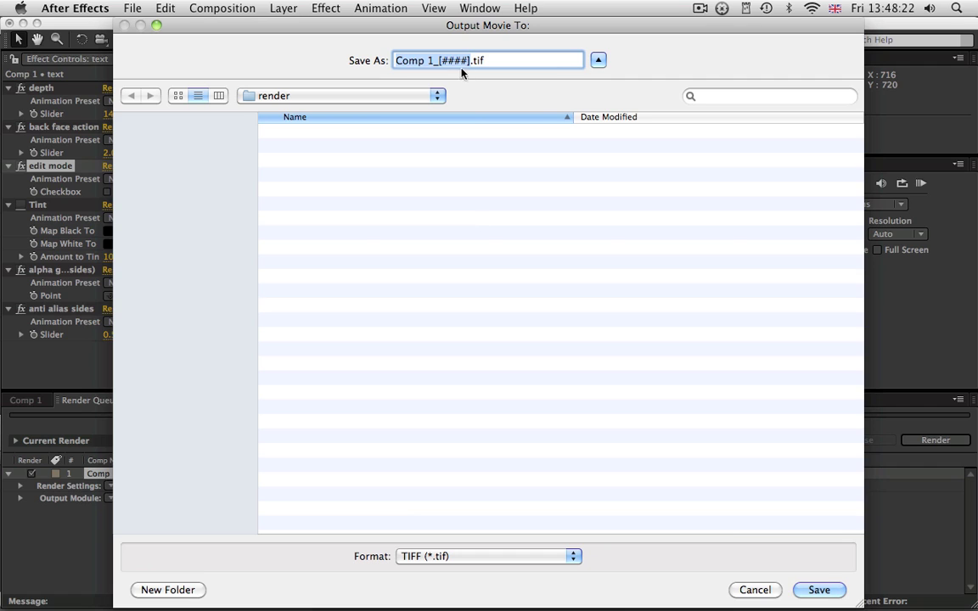
left_click(440, 61)
left_click_drag(439, 62, 469, 62)
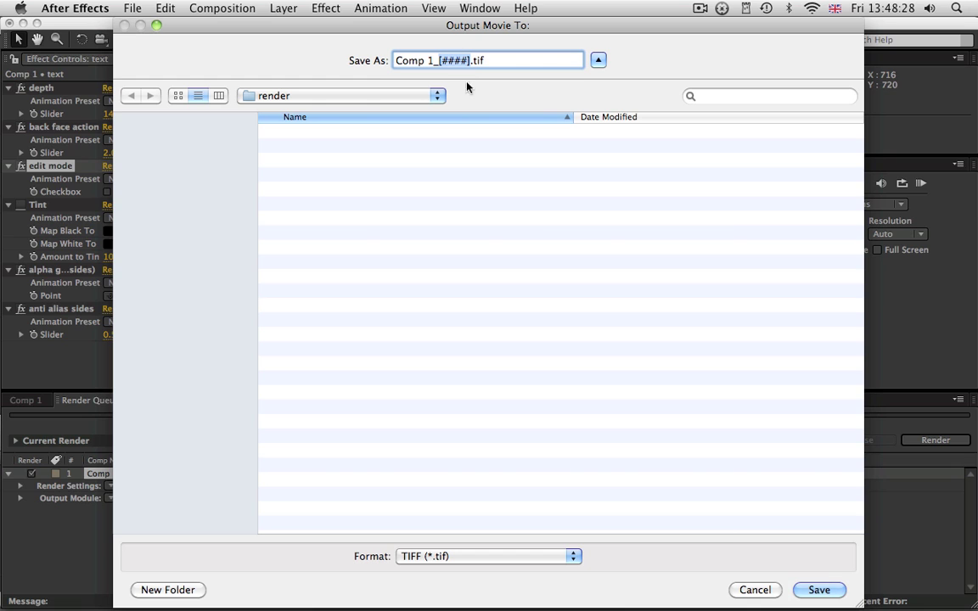
left_click(766, 590)
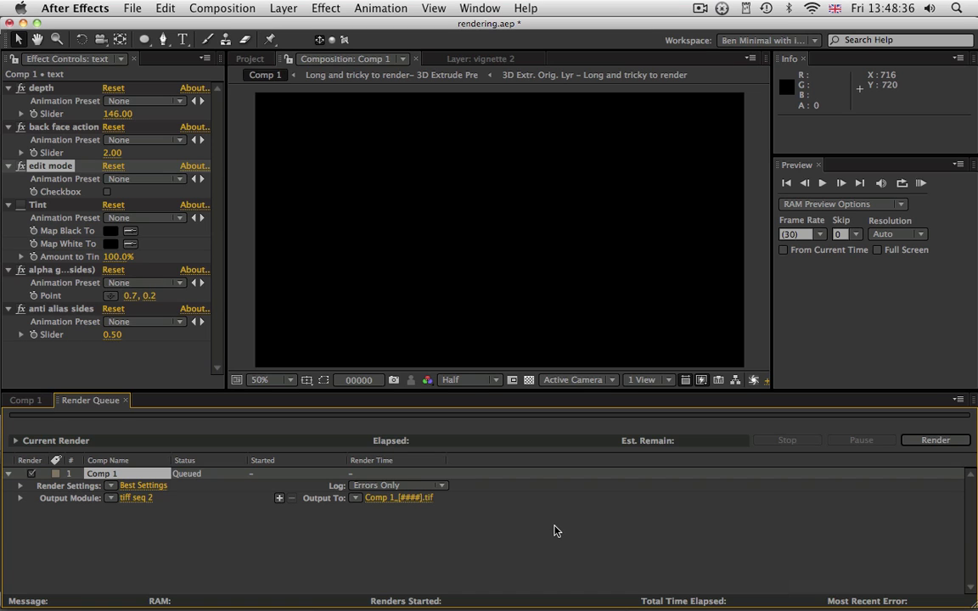
- Disable Use Comp Frame Number in the output module and set the sequence's starting number to 100
left_click(144, 499)
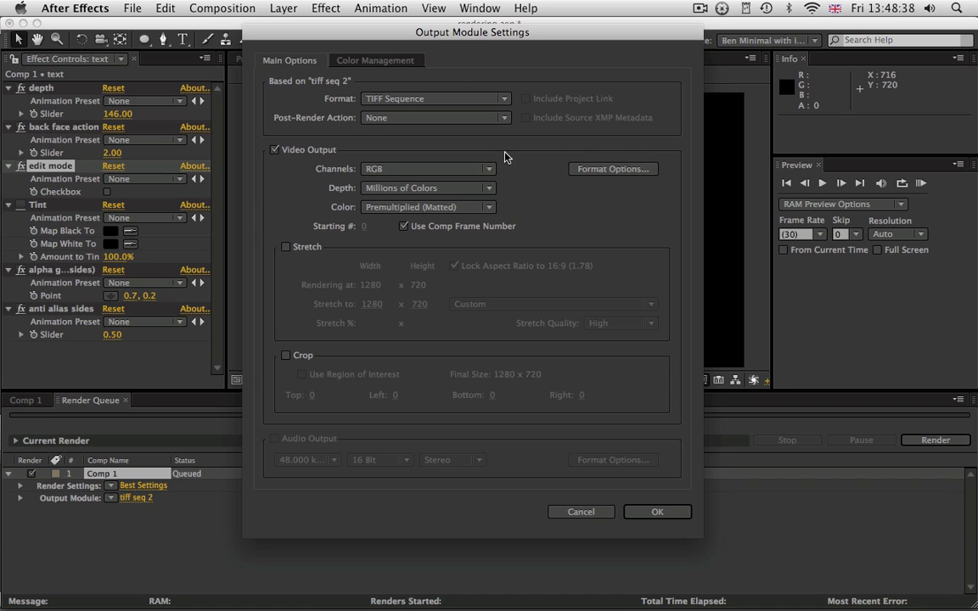
left_click(404, 227)
left_click(365, 226)
type("100")
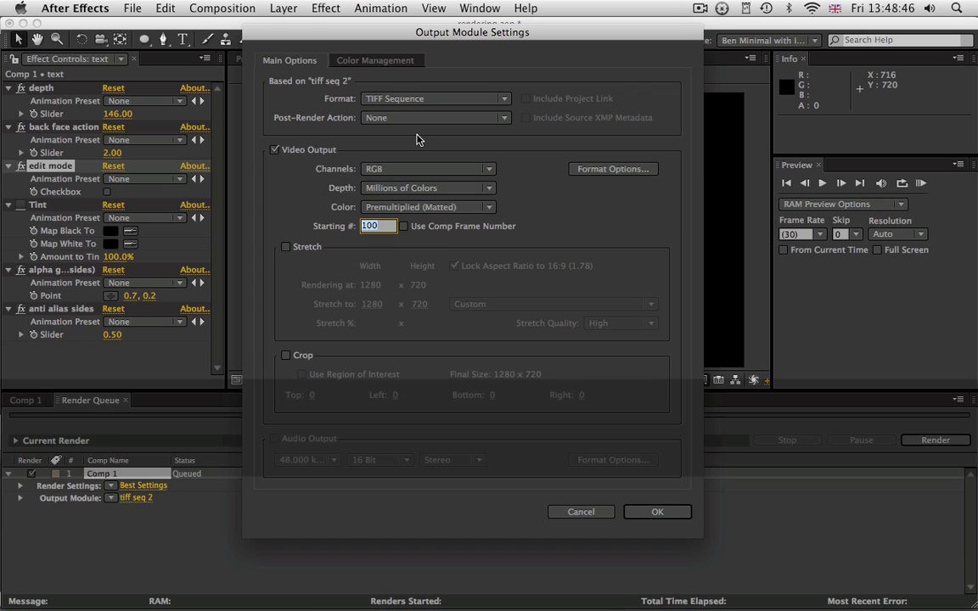
- Set the starting number back to 0, re-enable Use Comp Frame Number and accept the output module settings
key("BackSpace")
key("BackSpace")
key("BackSpace")
type("0")
left_click(405, 225)
left_click(658, 512)
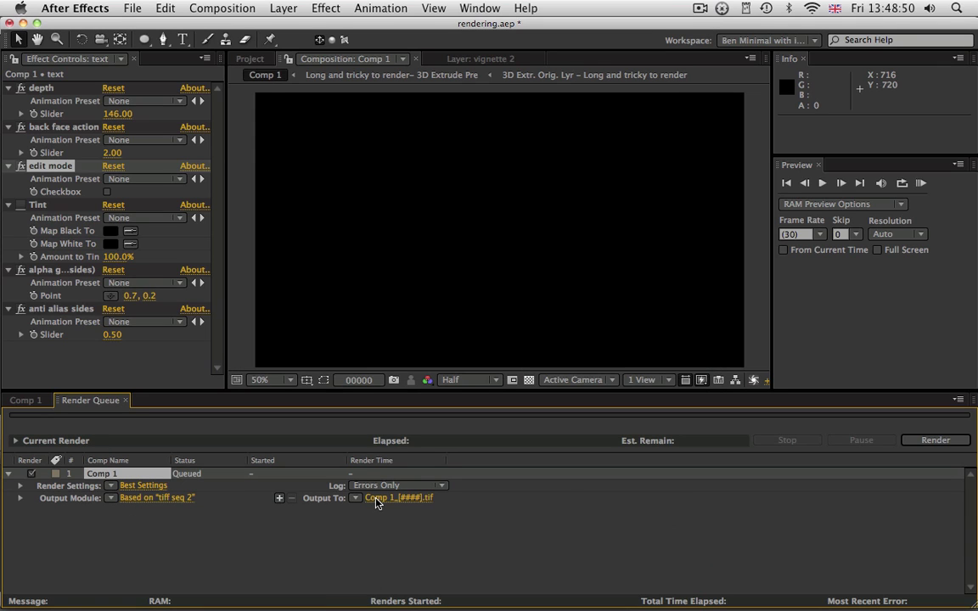
- Render the queued Comp 1 as a TIFF sequence
left_click(925, 440)
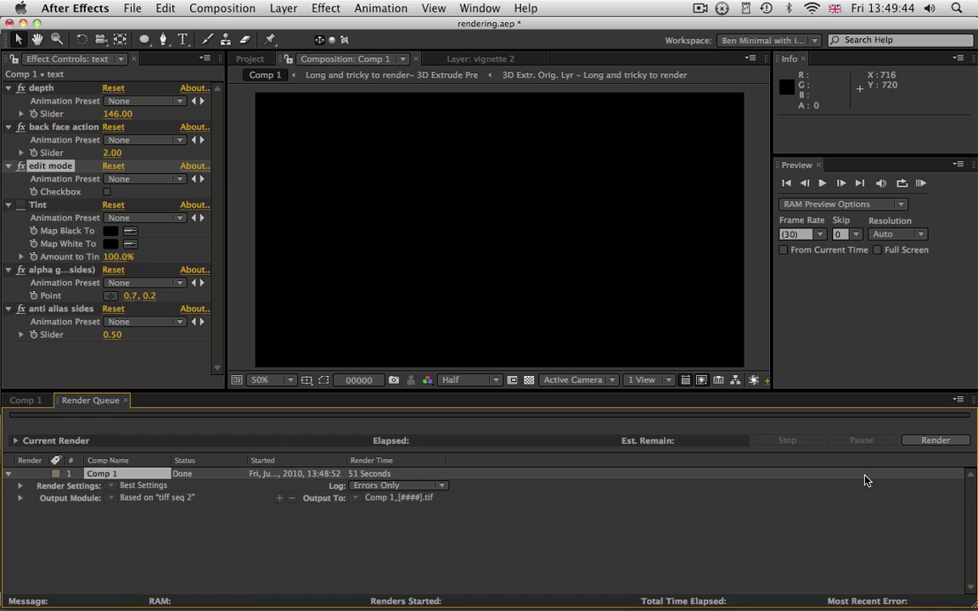
- Create a project folder named "the render"
left_click(246, 59)
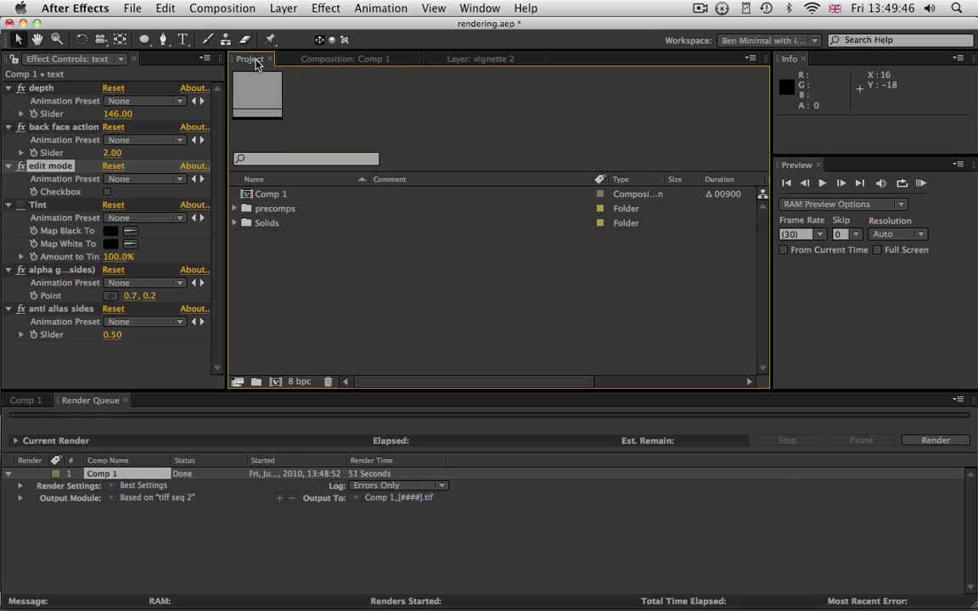
left_click(255, 381)
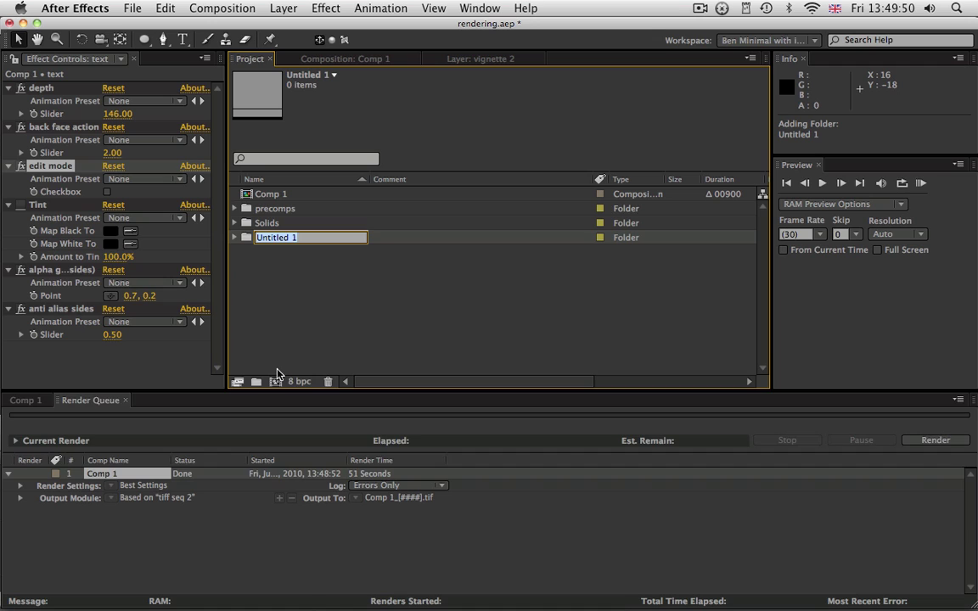
type("ren")
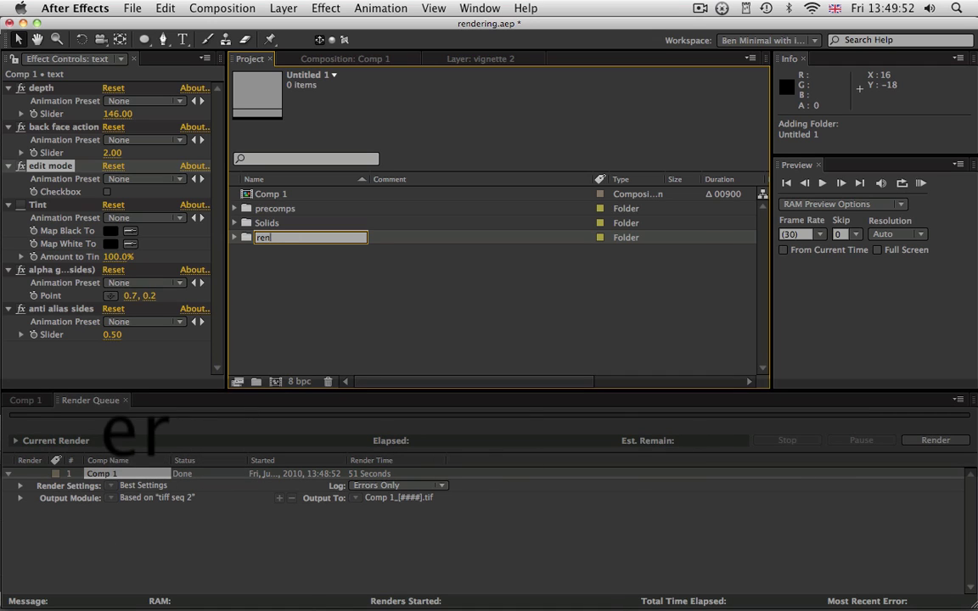
type("derthe render")
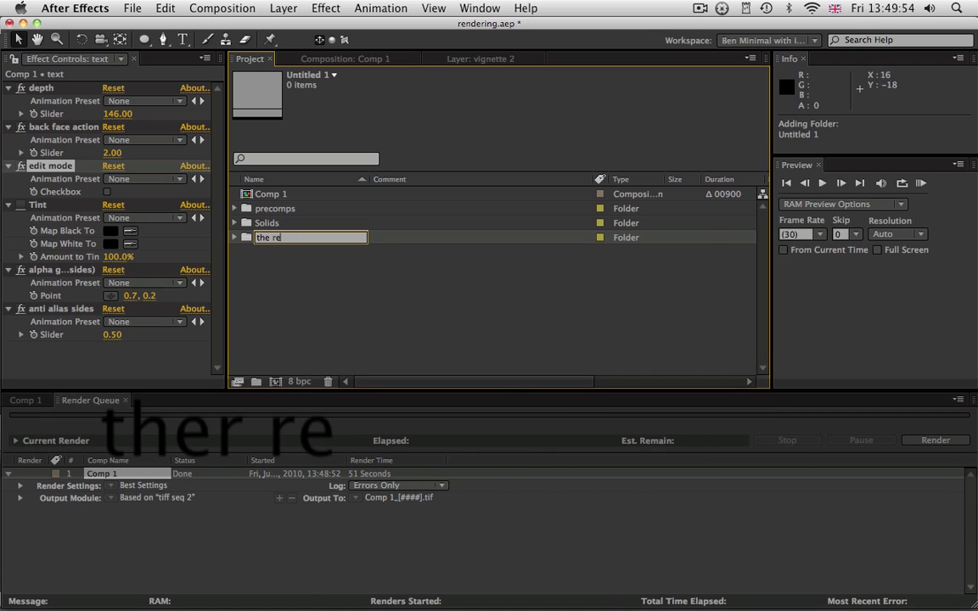
key("Return")
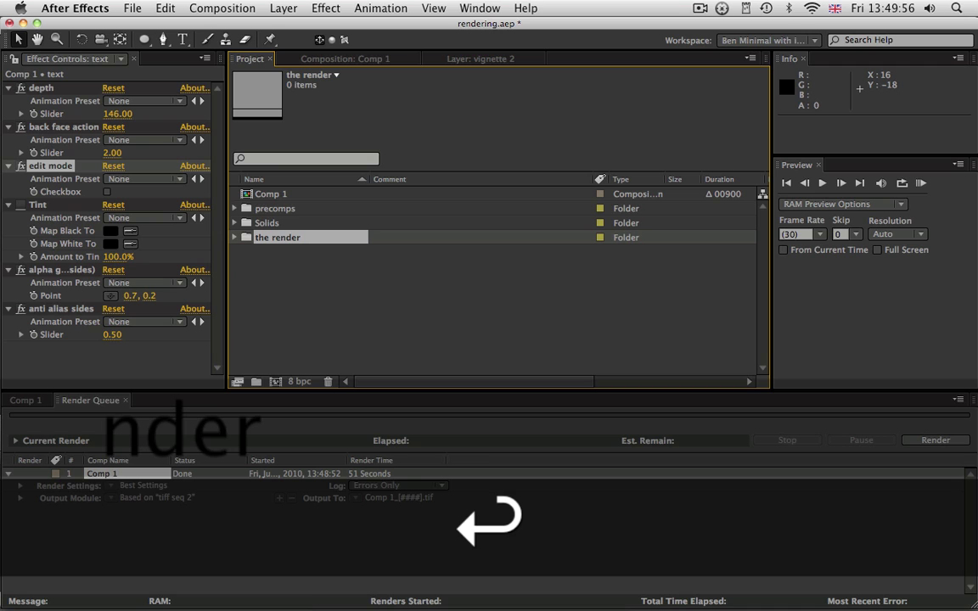
- Import the rendered Comp 1 frames, starting at Comp 1_0000.tif, as a TIFF sequence into "the render" folder
key("super+i")
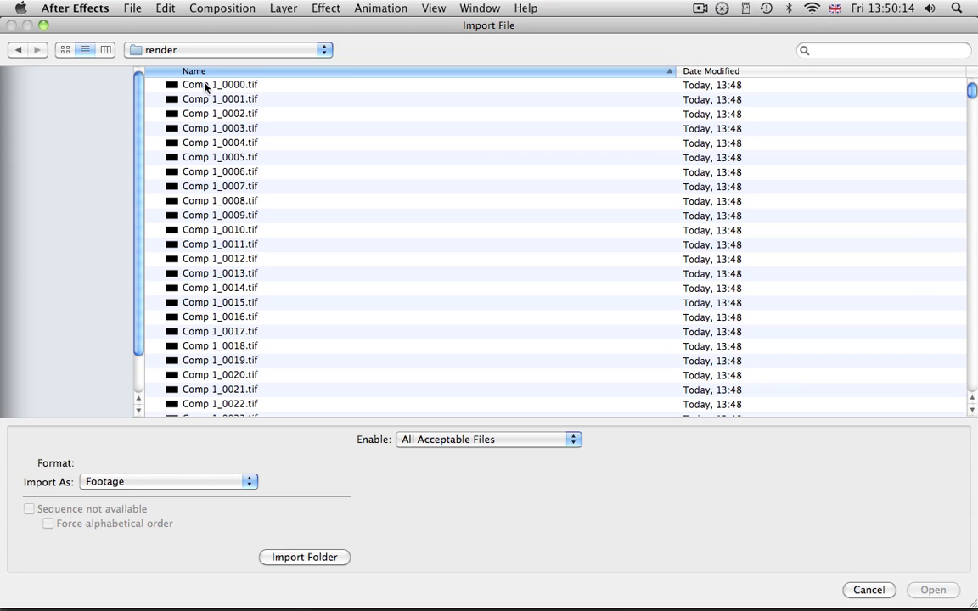
left_click(205, 86)
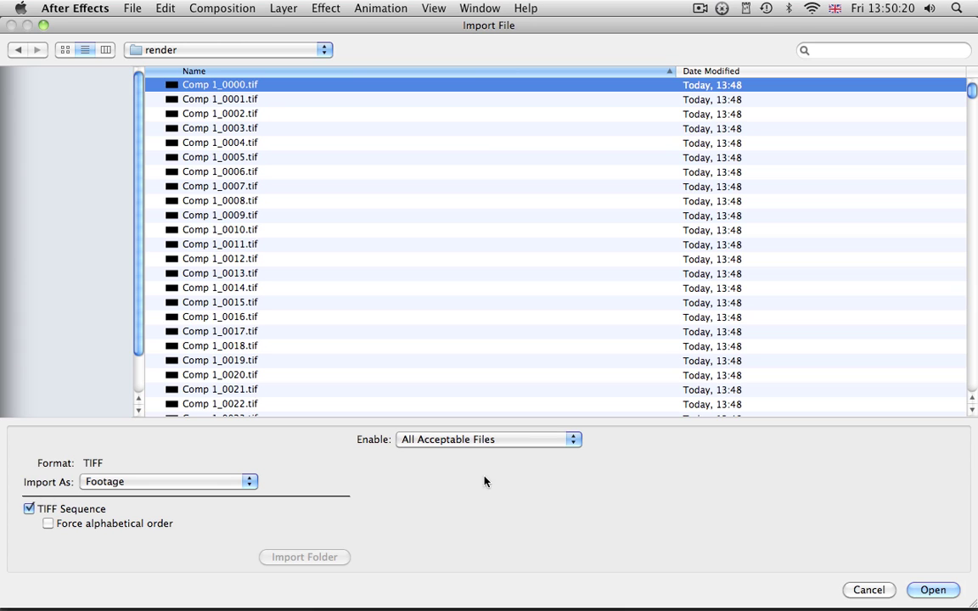
left_click(933, 590)
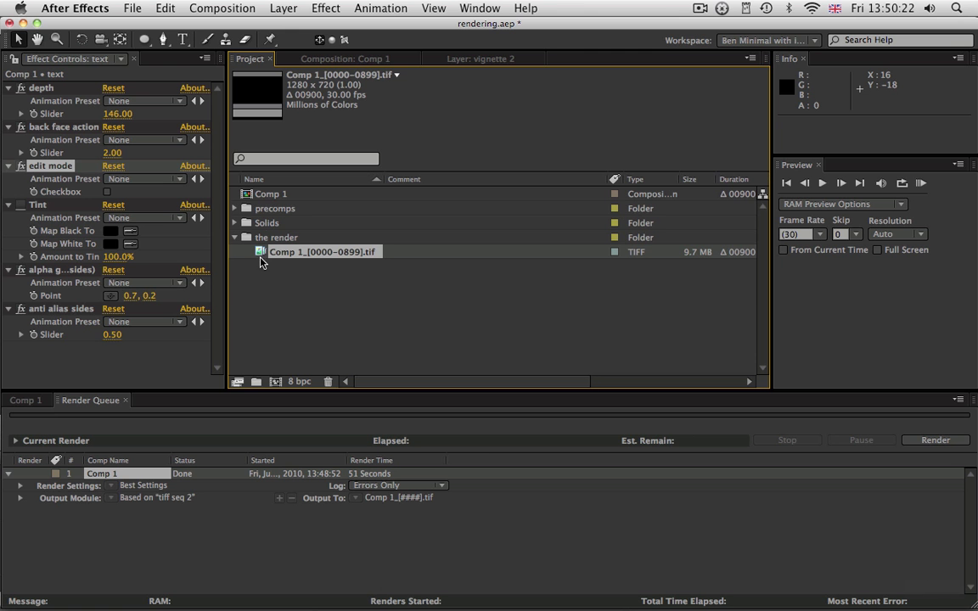
- Create a new composition from the imported TIFF sequence and rename it "versioner"
left_click_drag(262, 256, 275, 381)
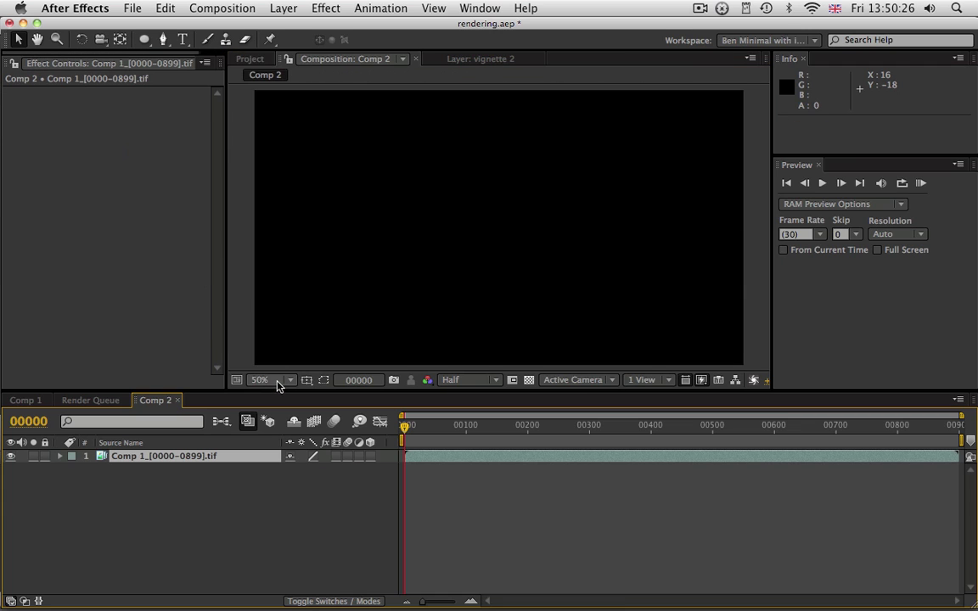
left_click(265, 56)
left_click(273, 279)
left_click(297, 253)
key("Return")
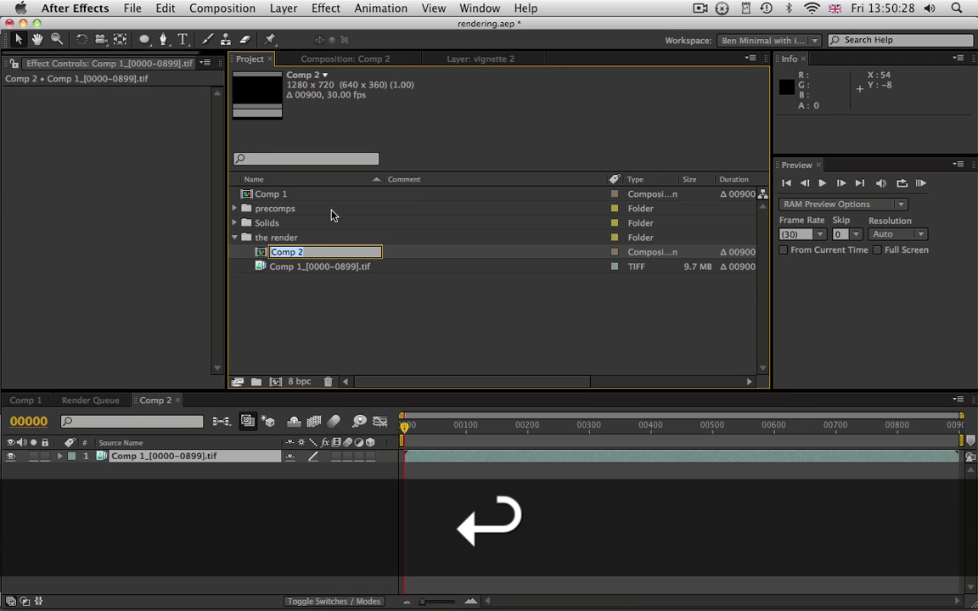
type("versioner")
key("Return")
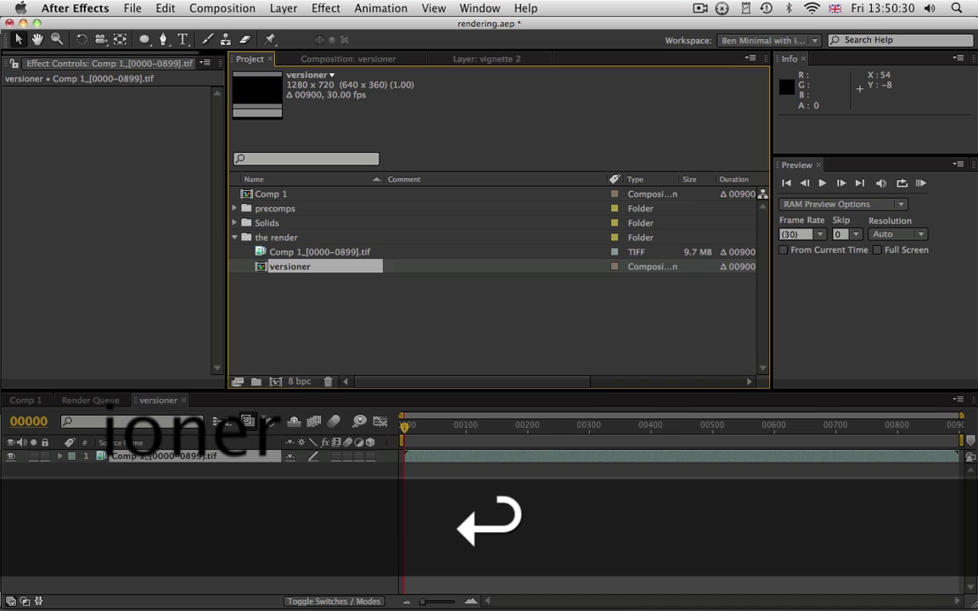
- Open the versioner composition and scrub through the rendered footage, returning to frame 0
double_click(262, 270)
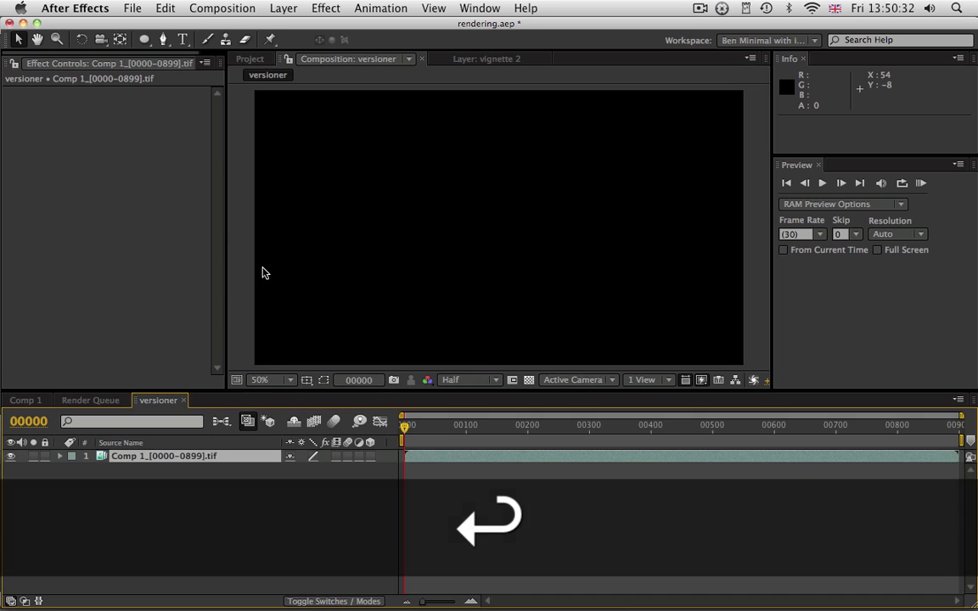
left_click_drag(425, 441, 774, 454)
left_click_drag(284, 443, 226, 443)
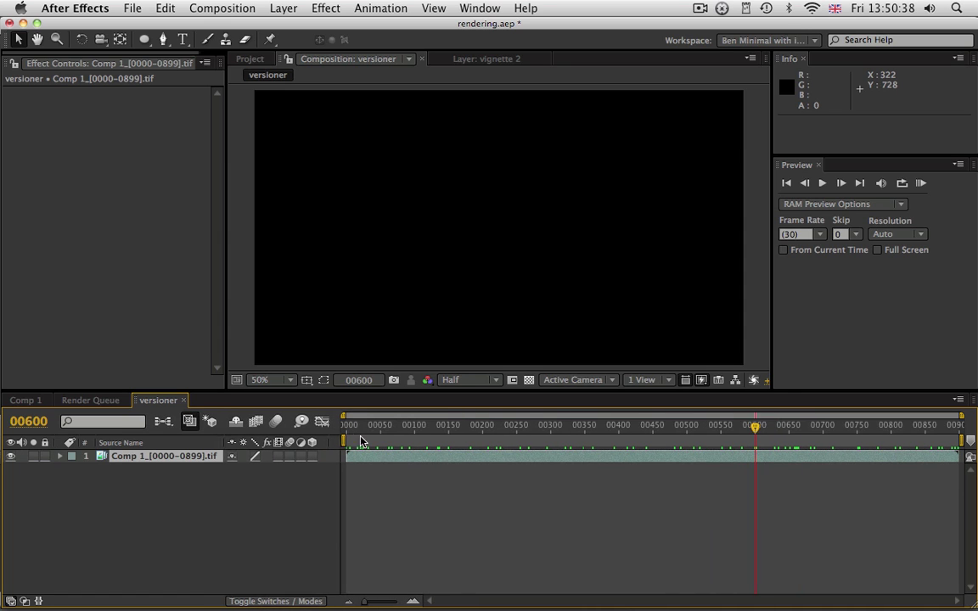
left_click_drag(374, 437, 344, 436)
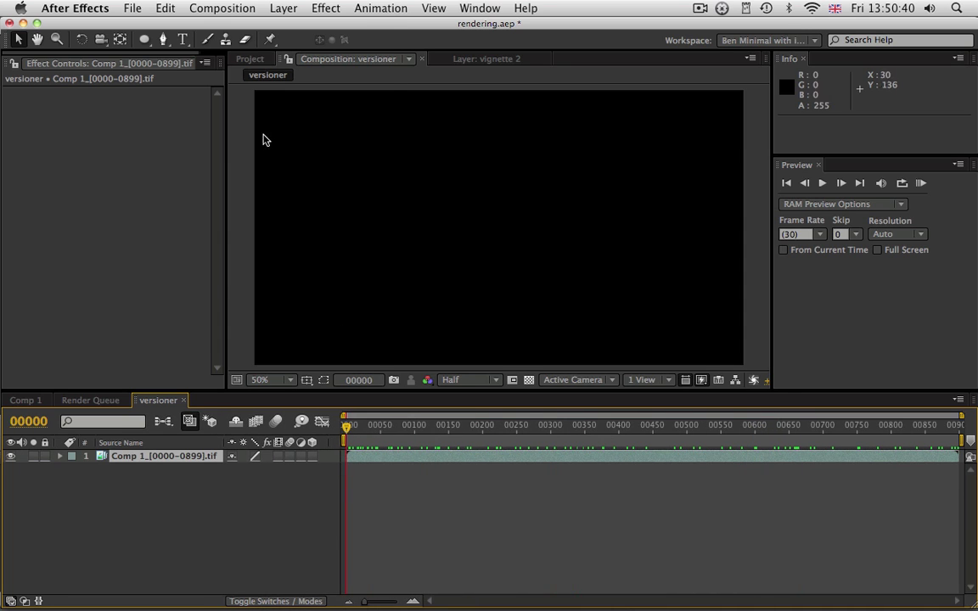
- Add the versioner composition to the render queue with the Photo JPEG 75 output module
left_click(222, 8)
left_click(233, 199)
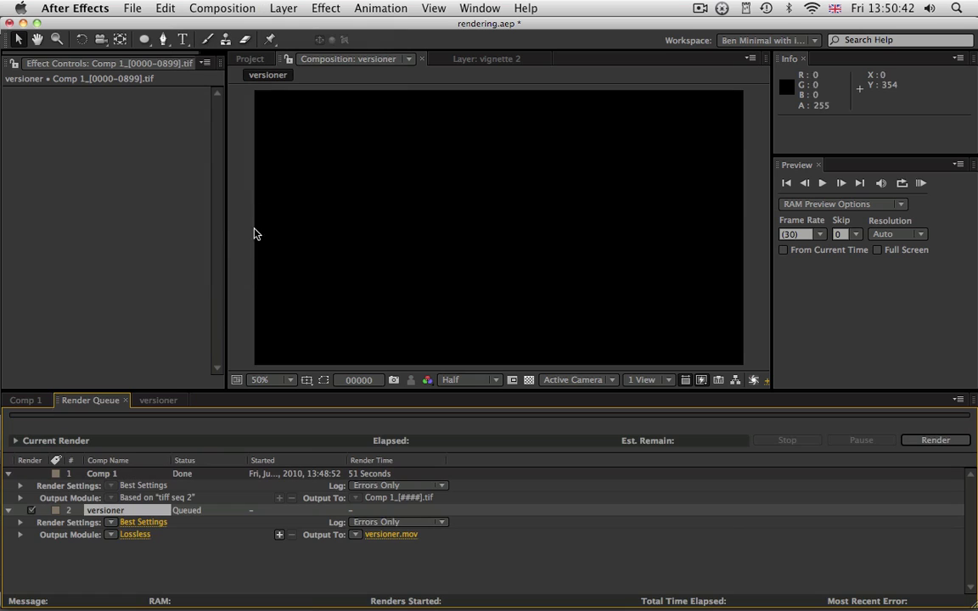
left_click(112, 534)
mouse_move(134, 598)
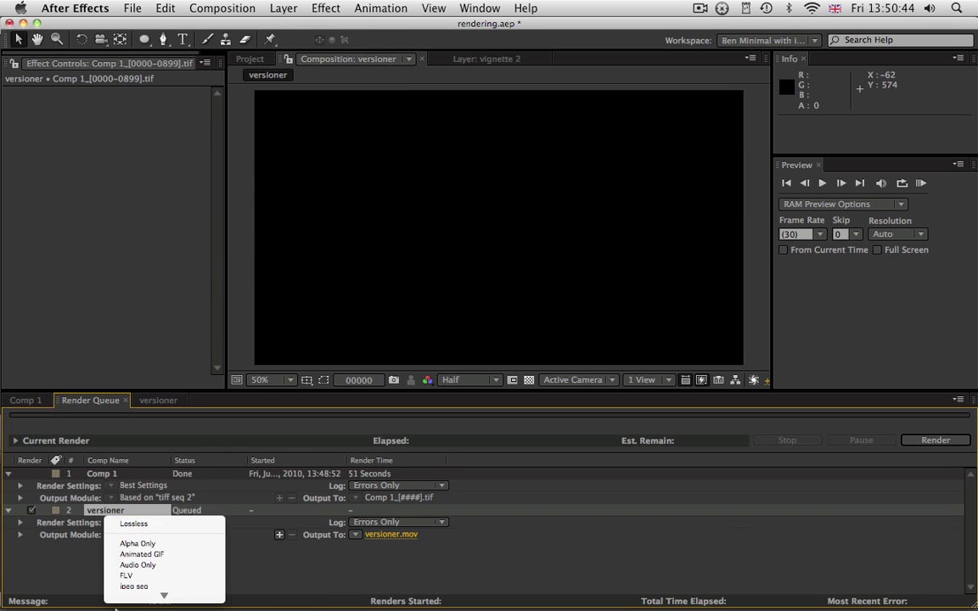
left_click(144, 490)
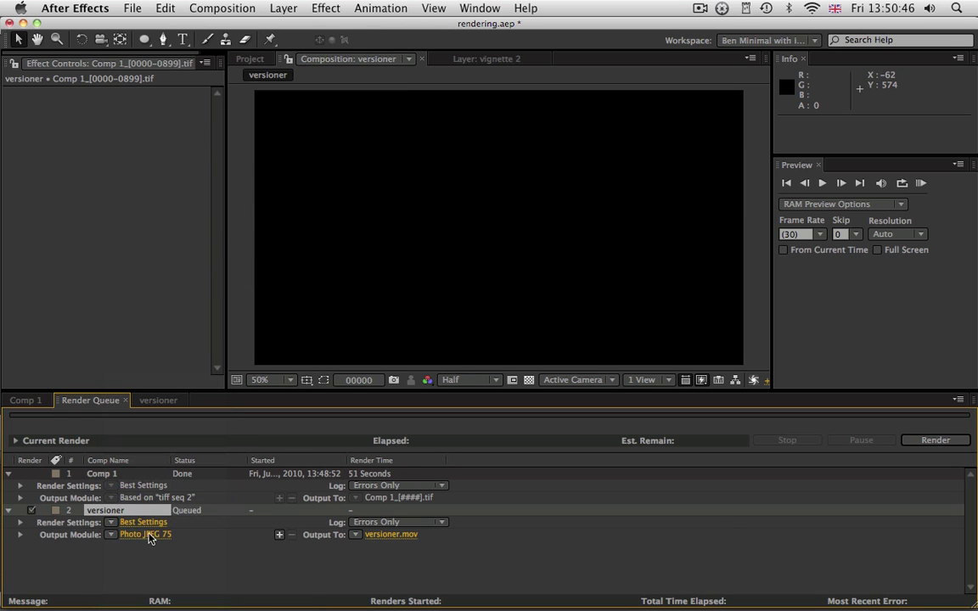
- Enable stretching in the versioner output module and set the output size to 640 x 360
left_click(146, 534)
left_click(287, 248)
left_click(374, 307)
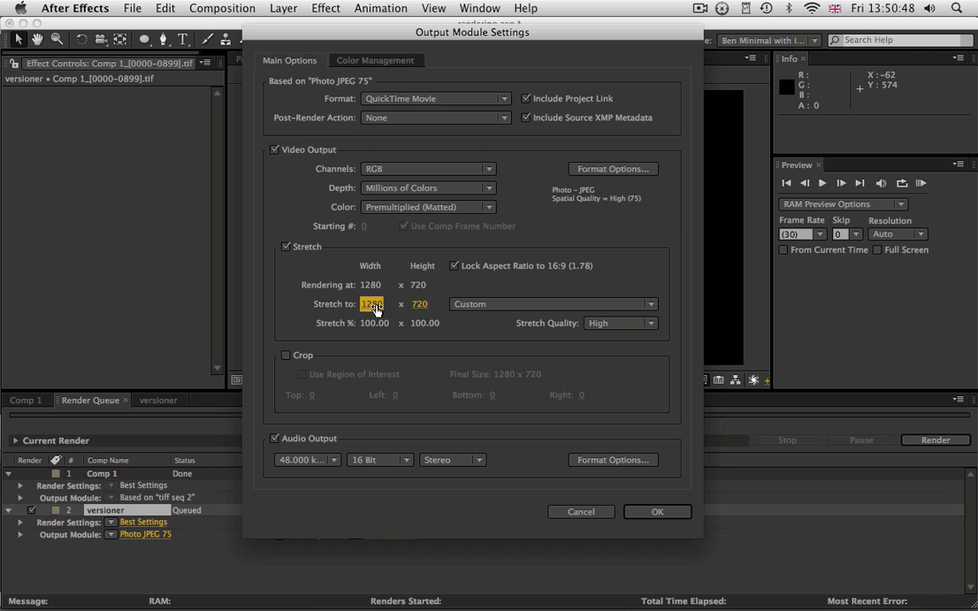
type("640")
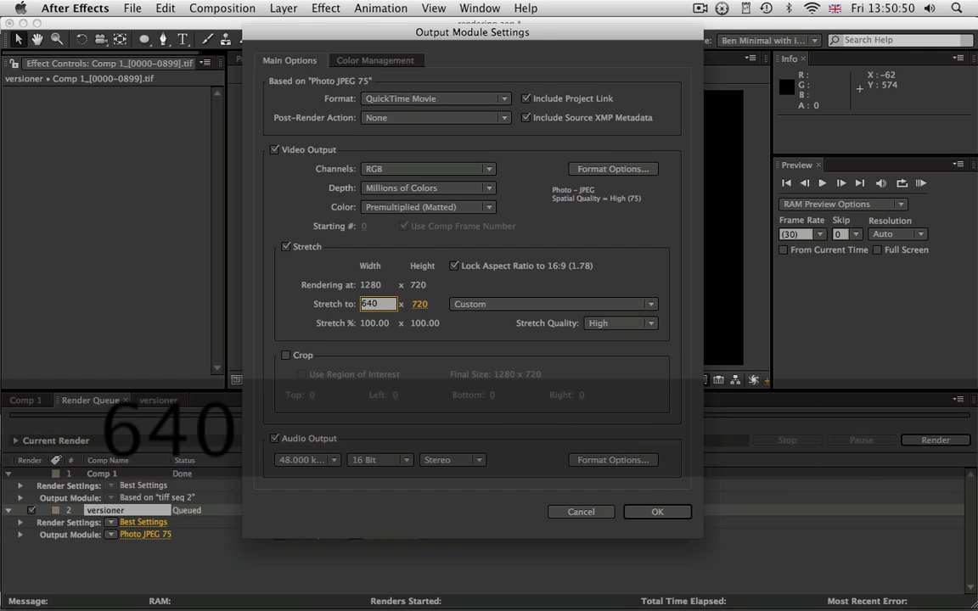
key("Tab")
type("360")
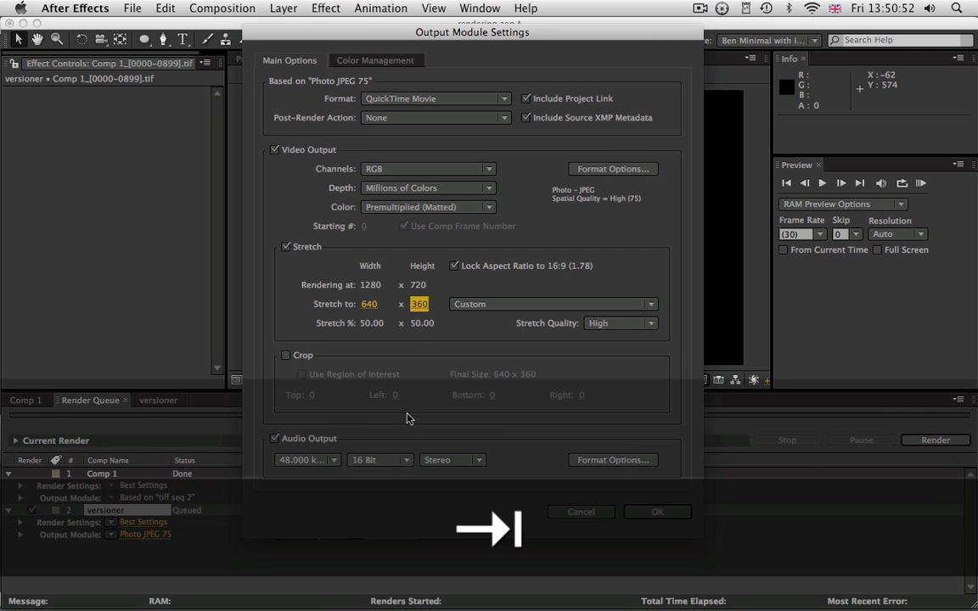
left_click(657, 512)
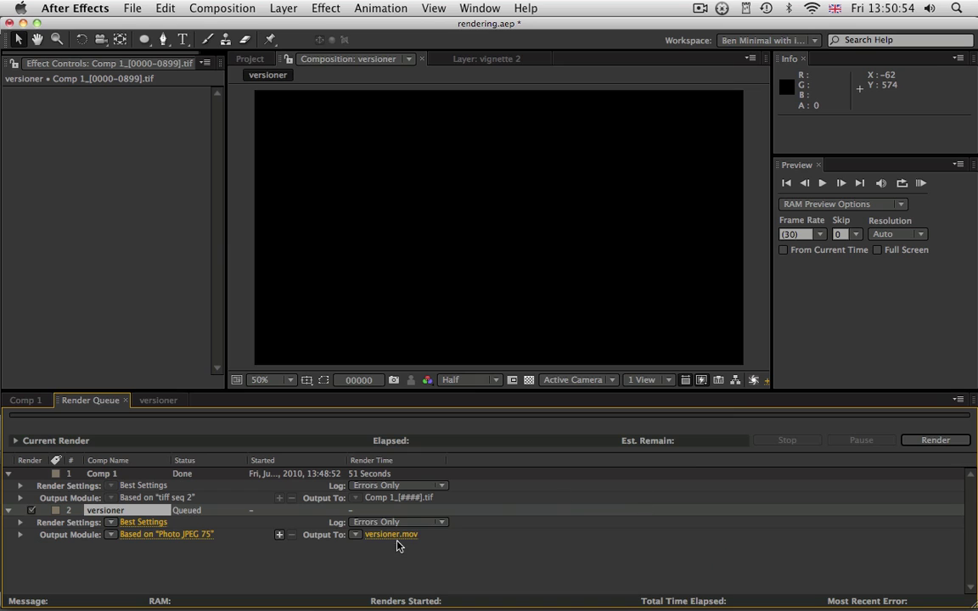
- Create a "versions" folder inside the rendering folder as the destination for the output movie
left_click(392, 540)
left_click(374, 97)
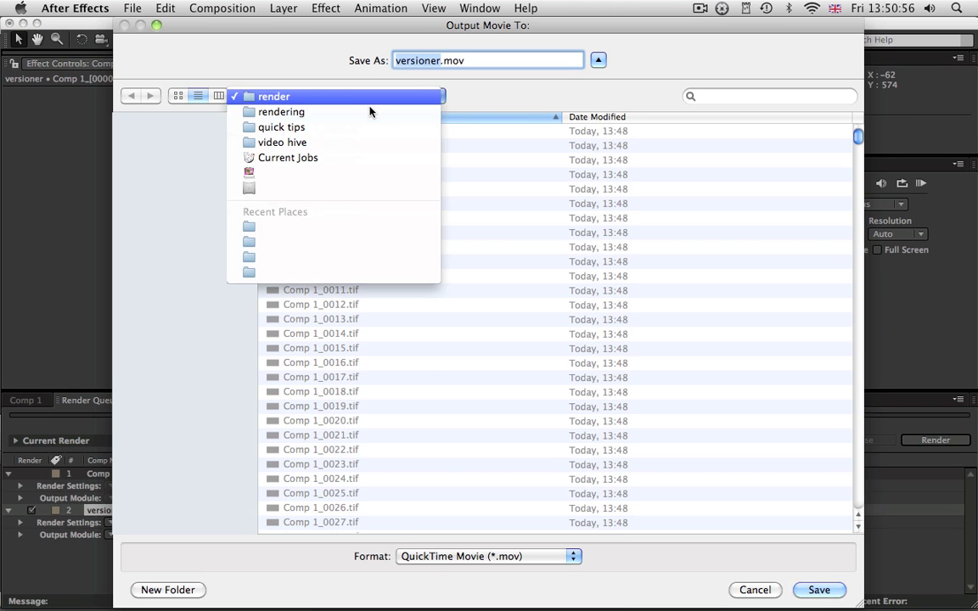
left_click(371, 115)
left_click(170, 589)
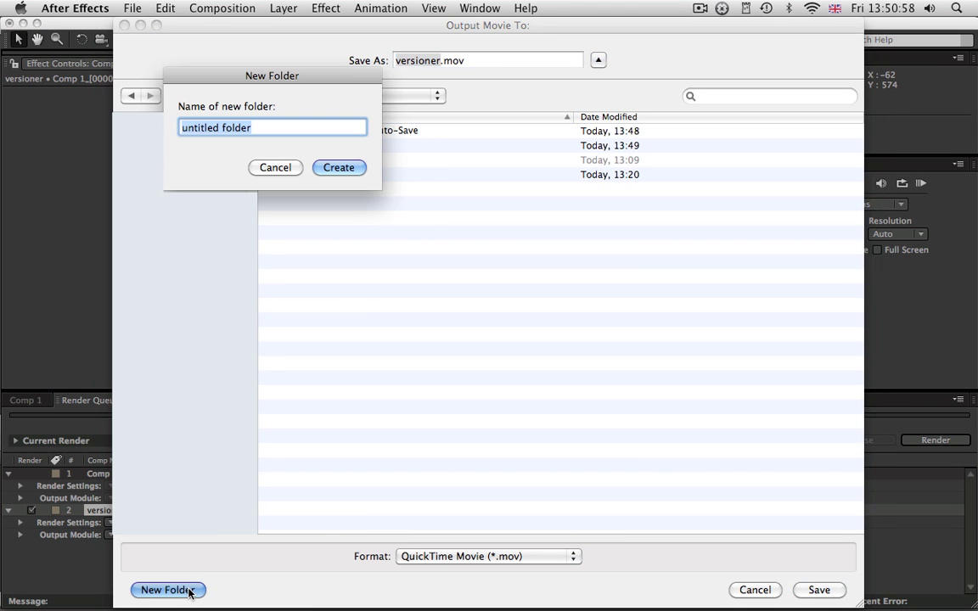
type("versions")
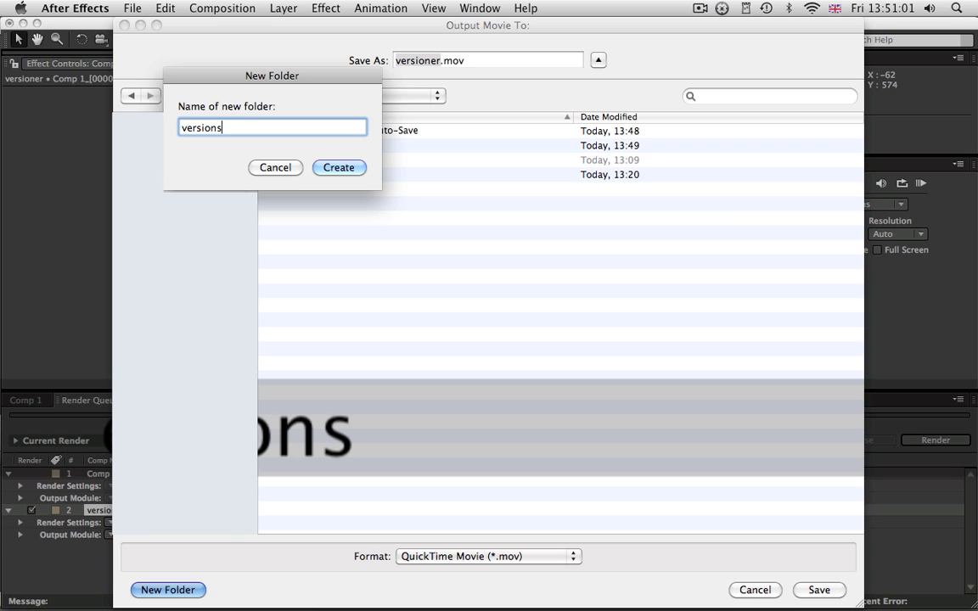
left_click(344, 169)
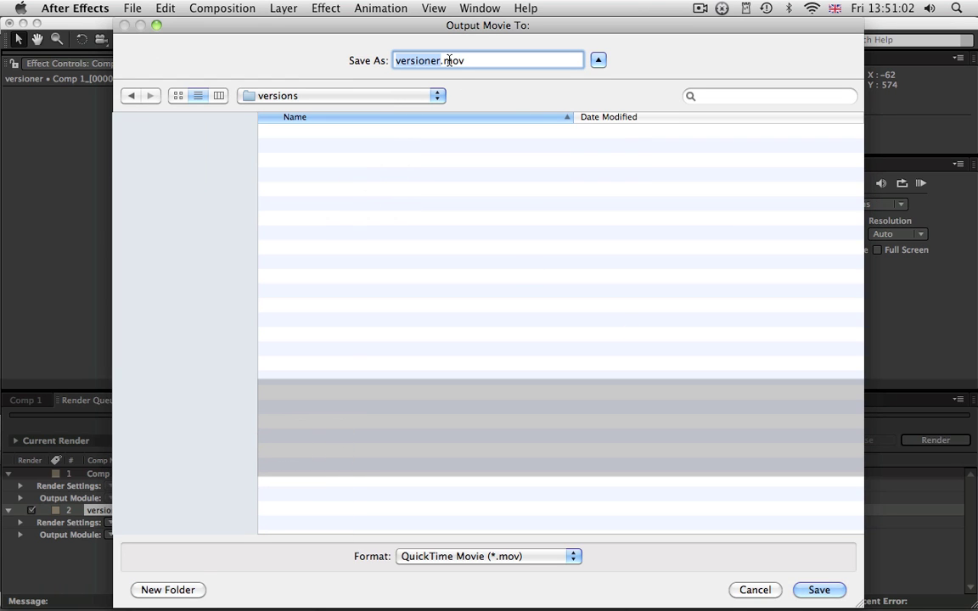
- Save the output movie as qt_640.mov and render the queued versioner composition
left_click(441, 60)
double_click(440, 61)
type("qt_6")
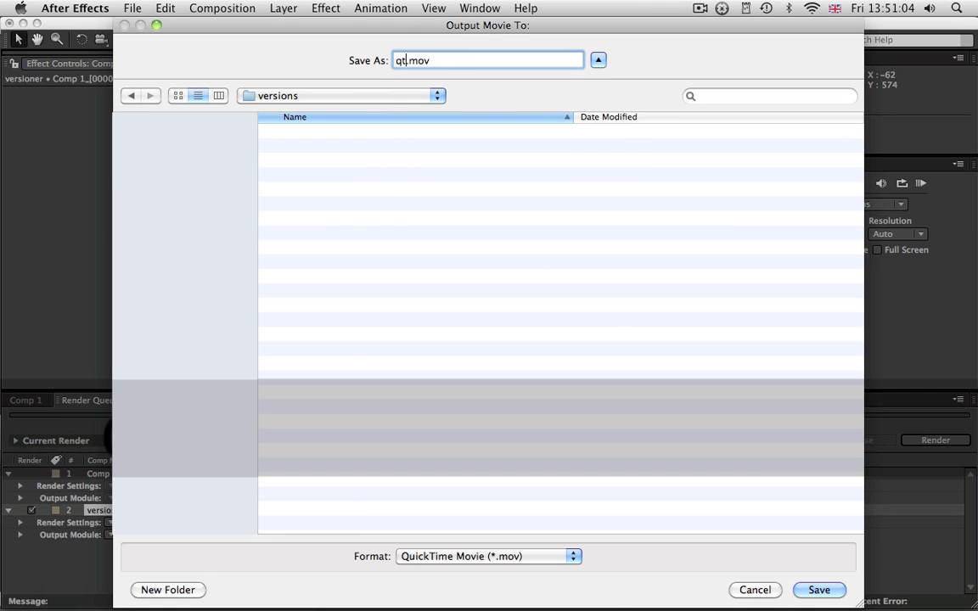
type("40")
key("Left")
key("Left")
key("Left")
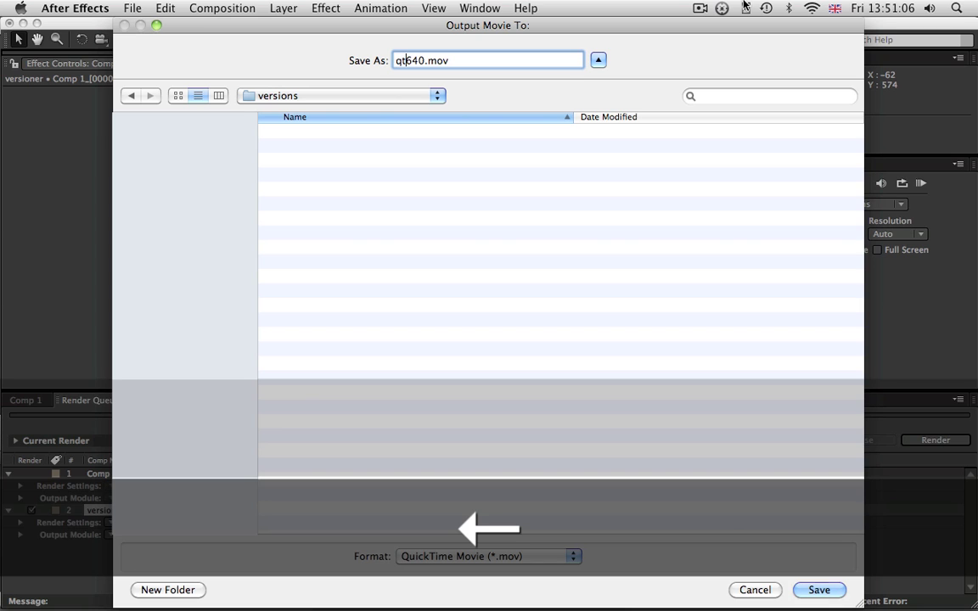
type("_")
left_click(822, 589)
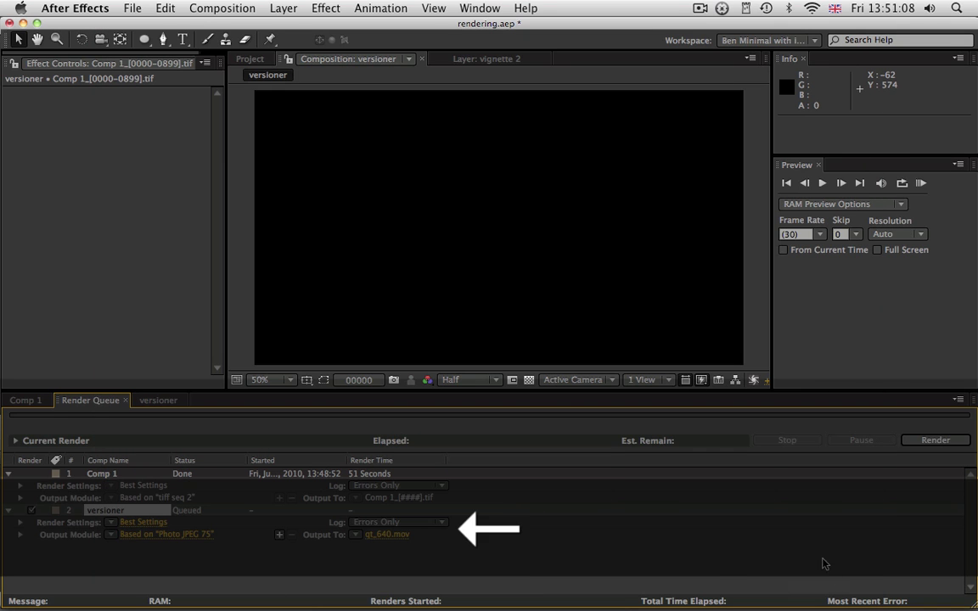
left_click(937, 442)
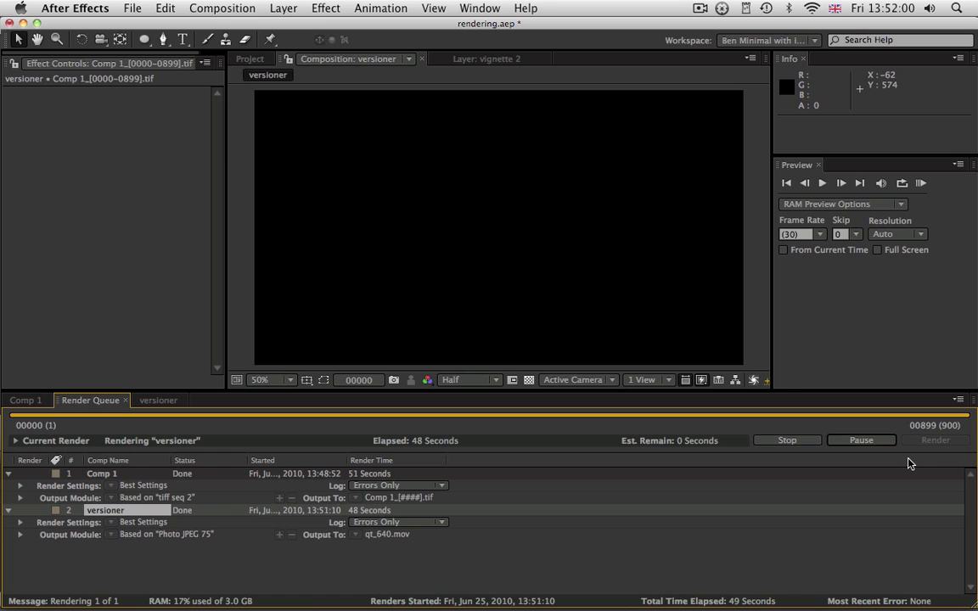
- Switch to Finder, open qt_640.mov from the versions folder, scrub through the movie and close it
key("super+Tab")
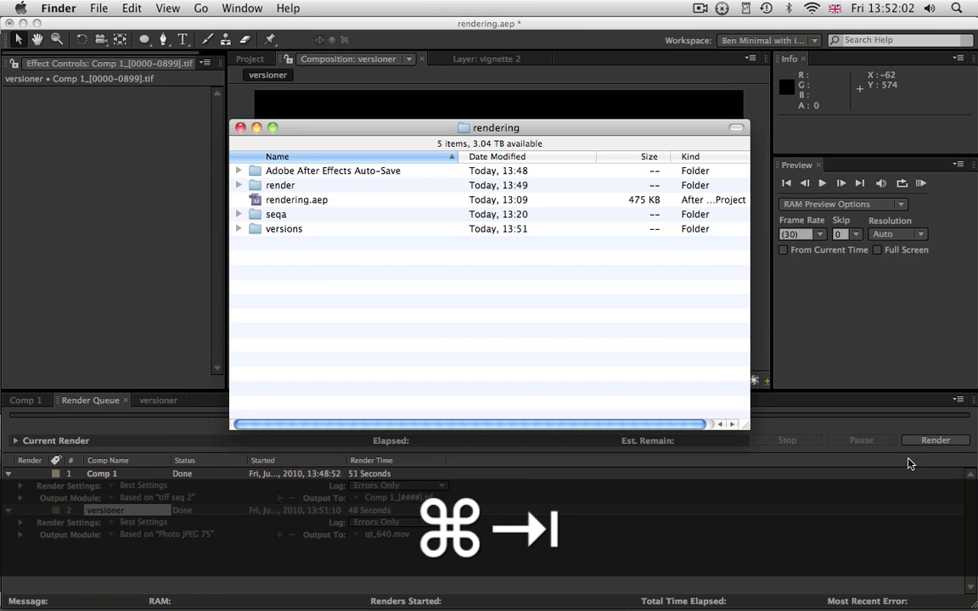
key("super+Tab")
key("super+Tab")
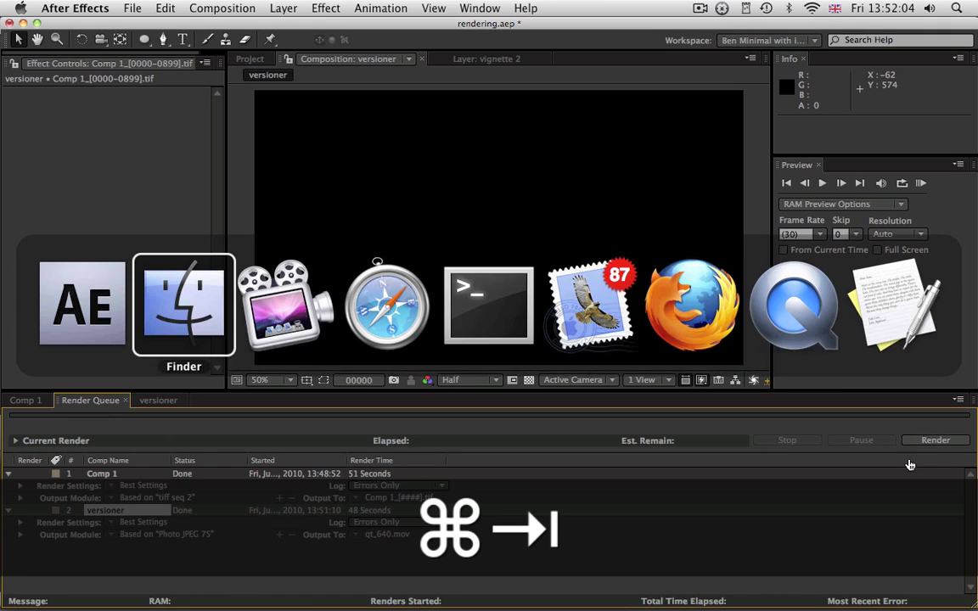
double_click(293, 230)
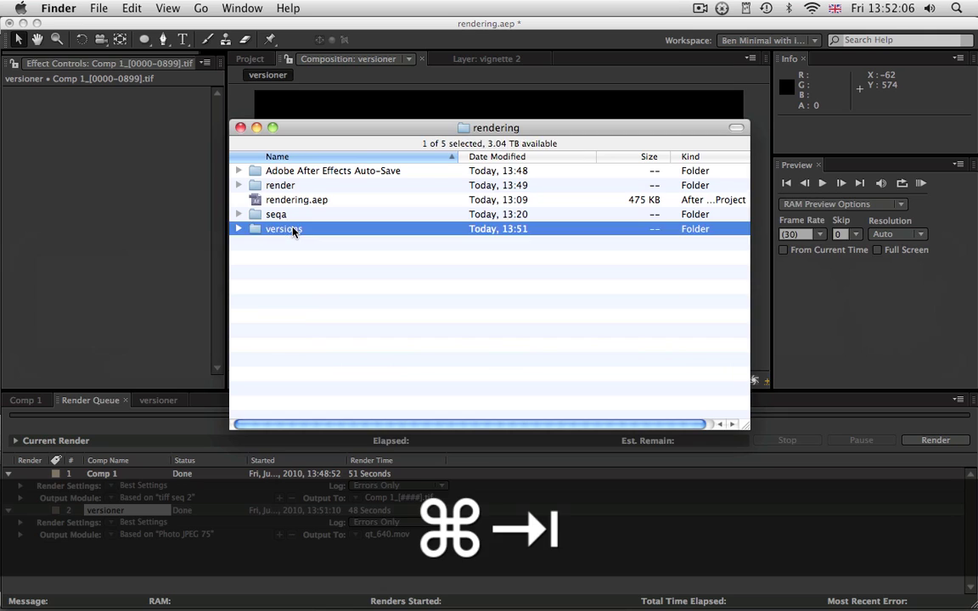
left_click(302, 187)
double_click(301, 186)
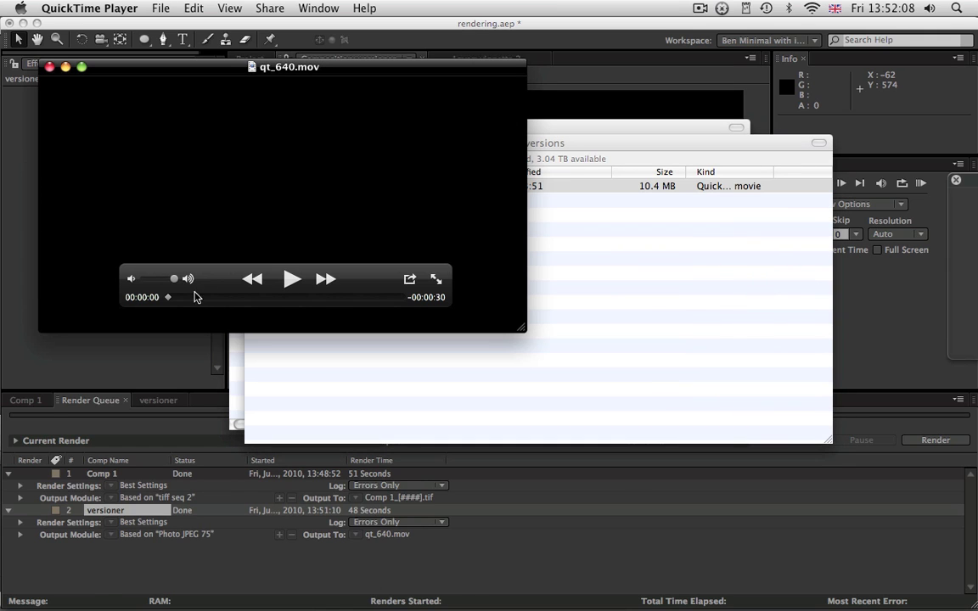
left_click_drag(196, 297, 357, 310)
mouse_move(429, 311)
left_mouse_down()
mouse_move(179, 308)
mouse_move(447, 309)
left_mouse_up()
left_click(50, 67)
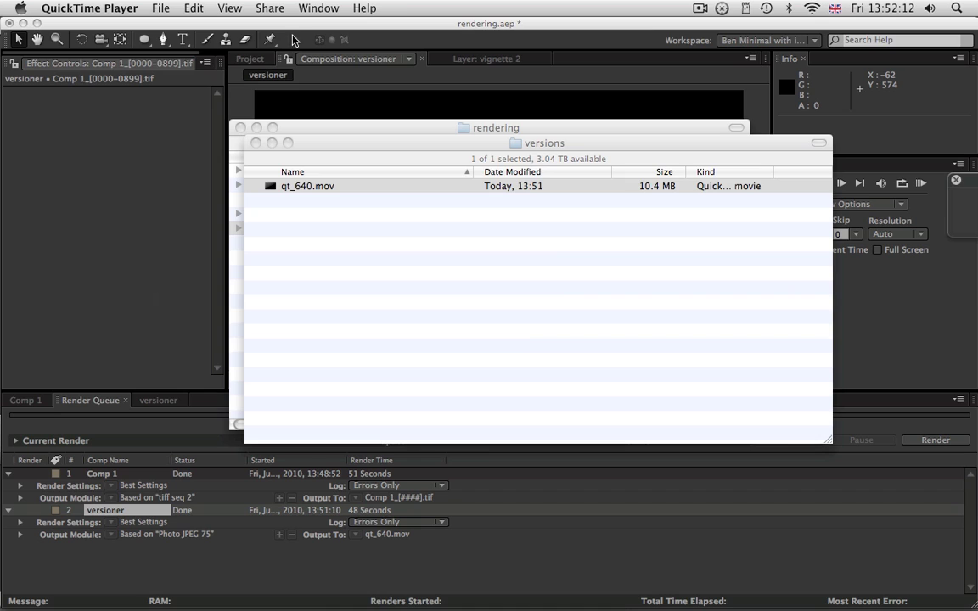
- Switch back to After Effects and turn on the visibility of all layers in Comp 1
left_click(291, 29)
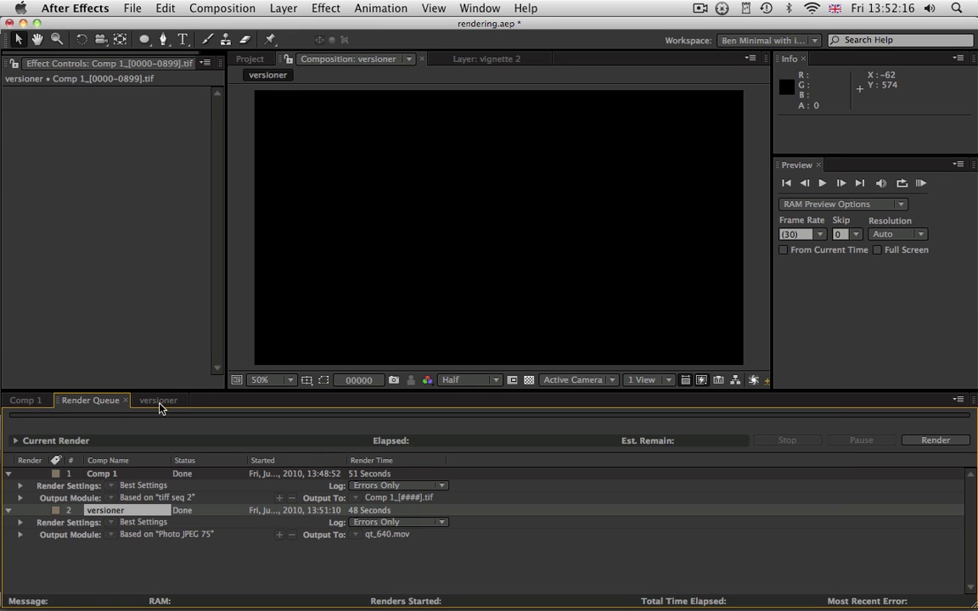
left_click(25, 400)
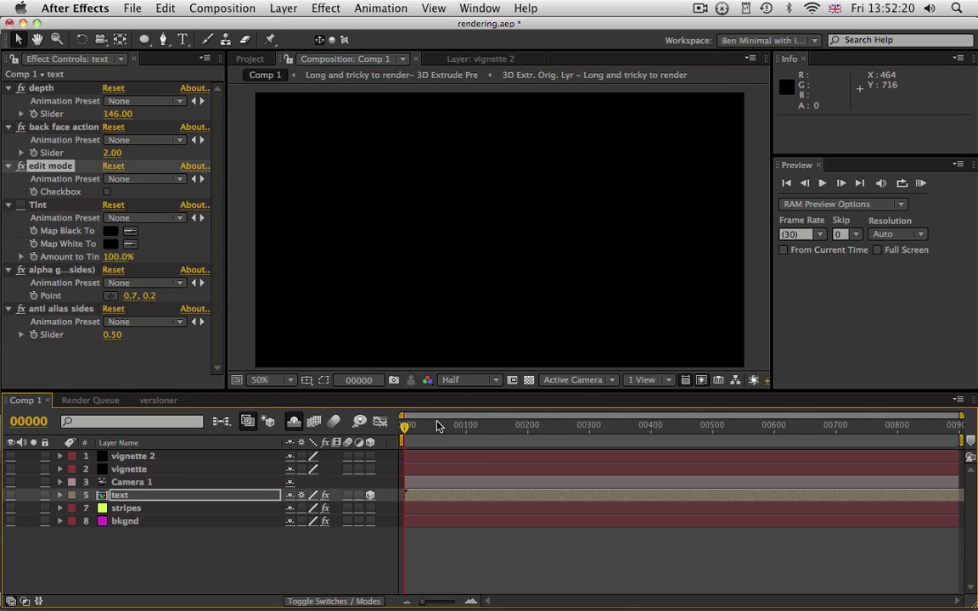
left_click_drag(11, 456, 10, 520)
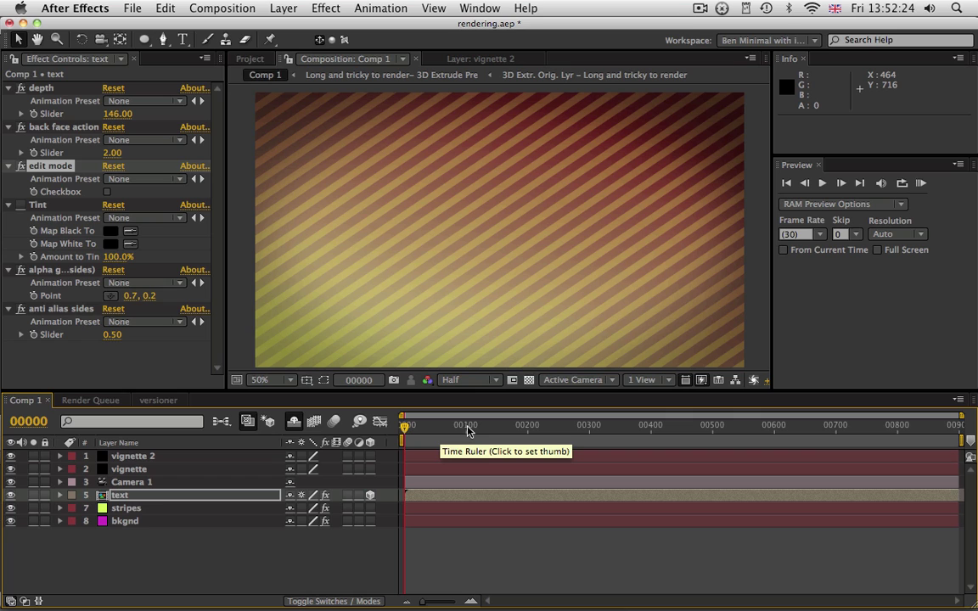
- Set the work area of Comp 1 to run from frame 100 to frame 149
left_click(467, 428)
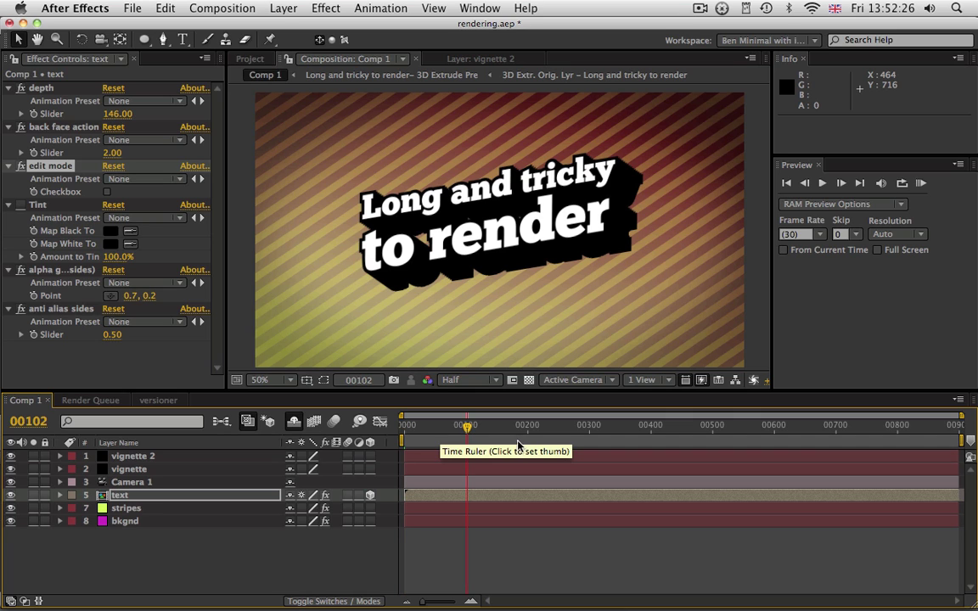
key("b")
left_click(504, 427)
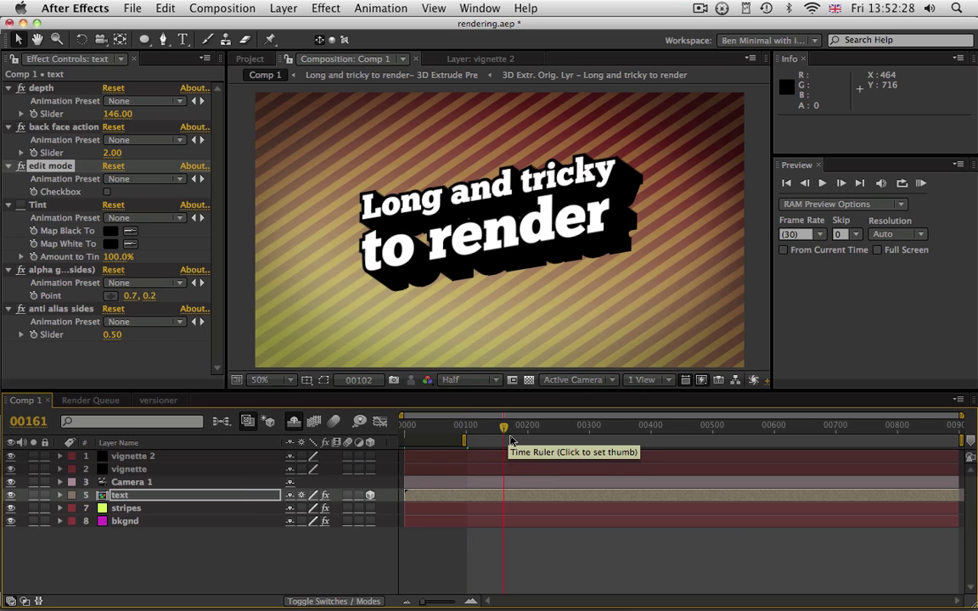
key("super+shift+Left")
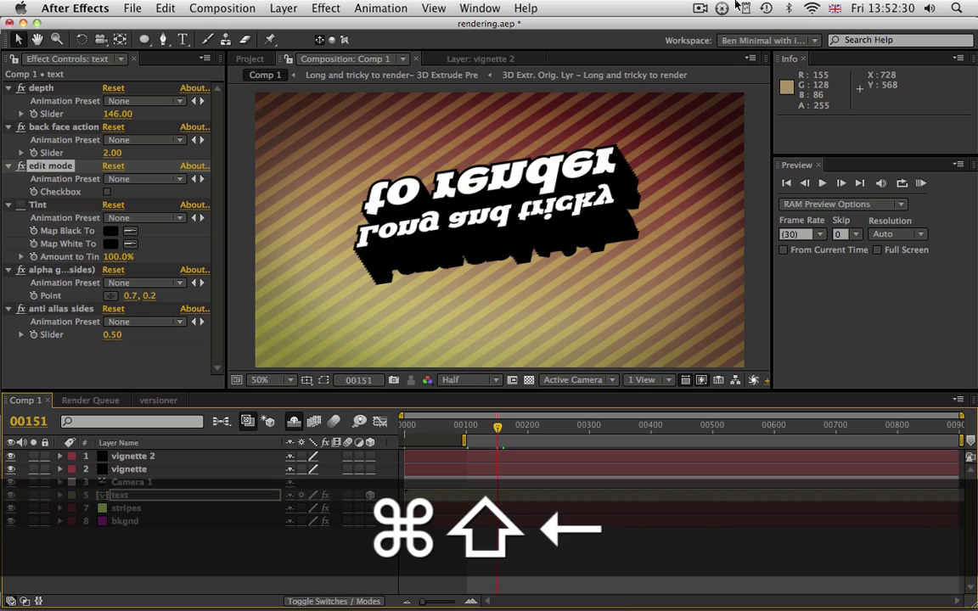
key("super+Left")
key("super+Left")
key("n")
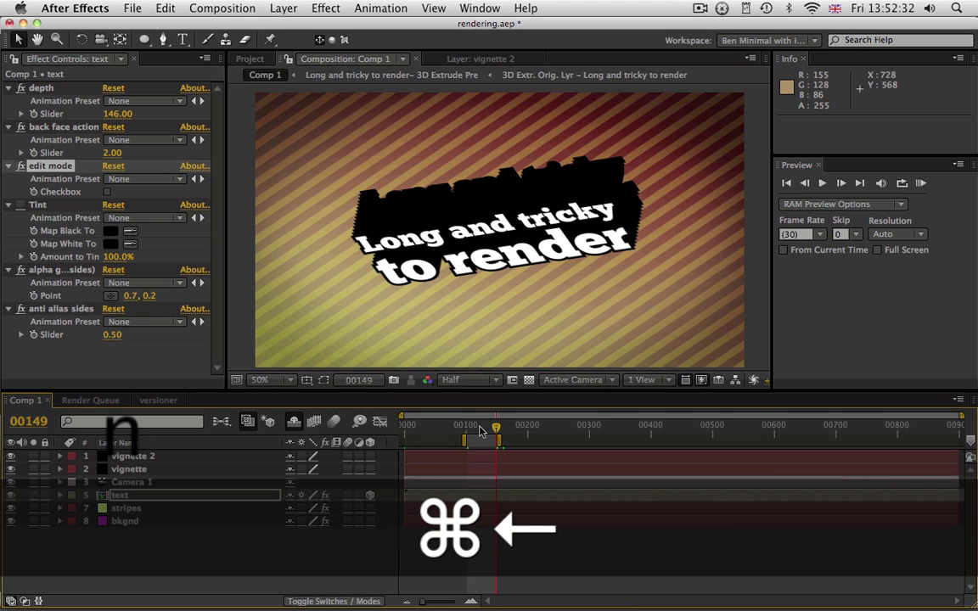
key("shift+Home")
key("super+Left")
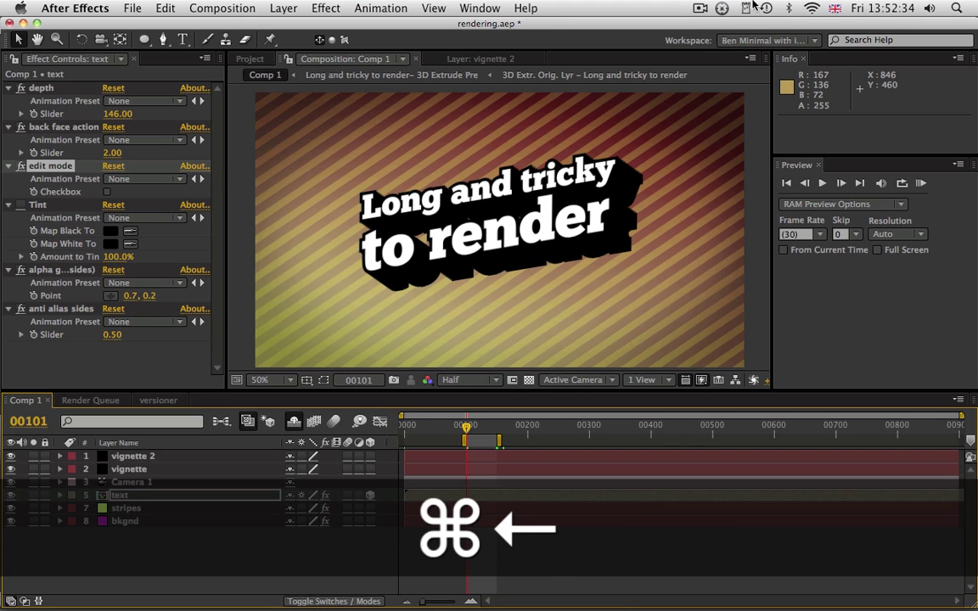
key("super+Left")
key("b")
- Add Comp 1 to the render queue and assign it the tiff seq 2 output module
left_click(222, 9)
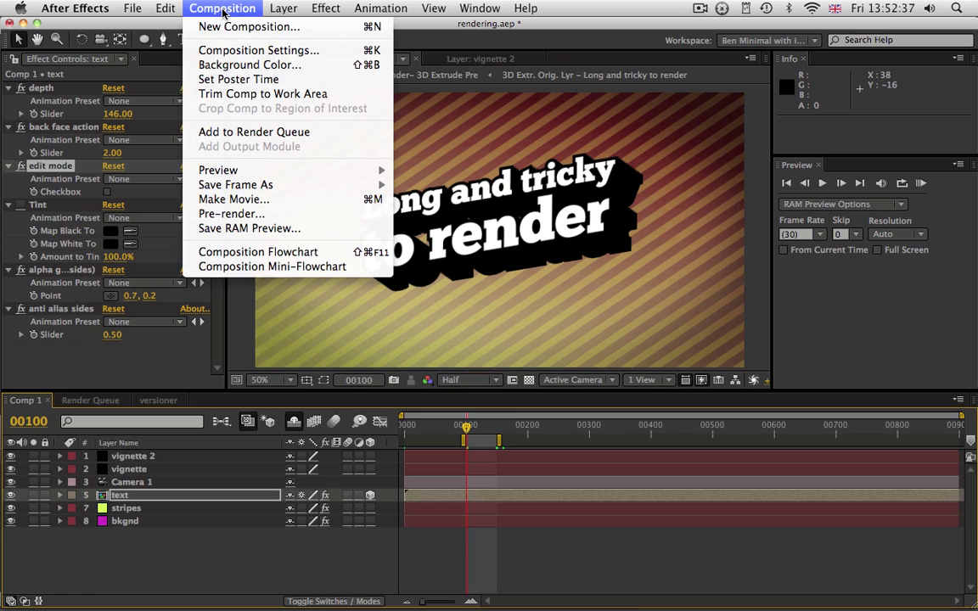
left_click(254, 198)
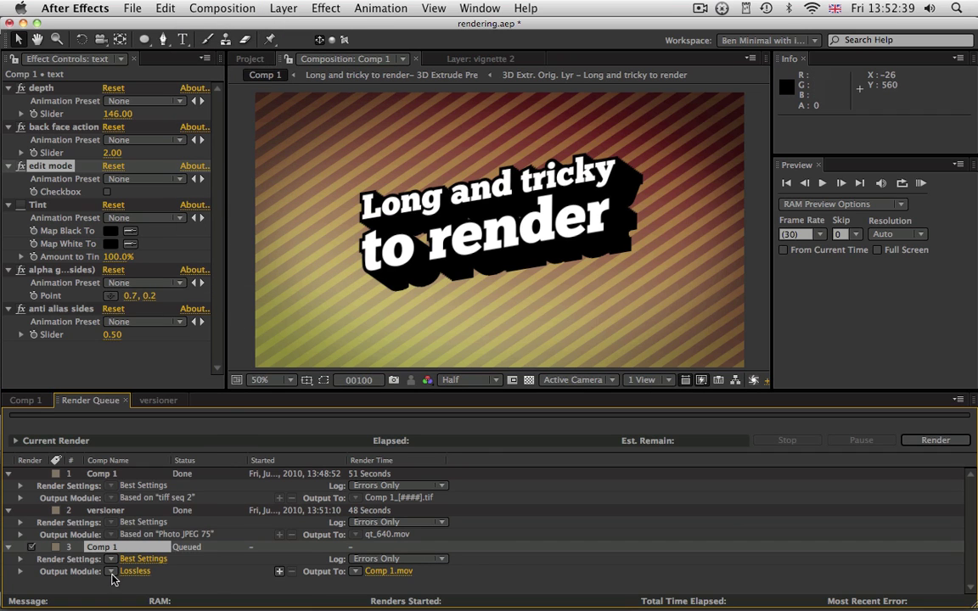
left_click(111, 572)
left_click(119, 493)
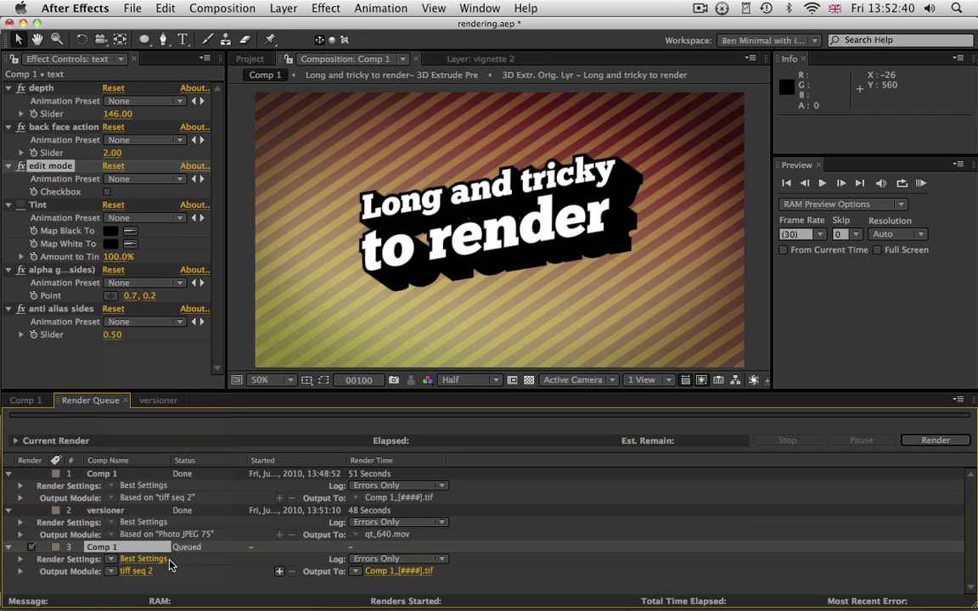
- Output the sequence as Comp 1_[####].tif into the existing render folder and render the queued Comp 1 section
left_click(411, 576)
left_click(318, 99)
left_click(305, 111)
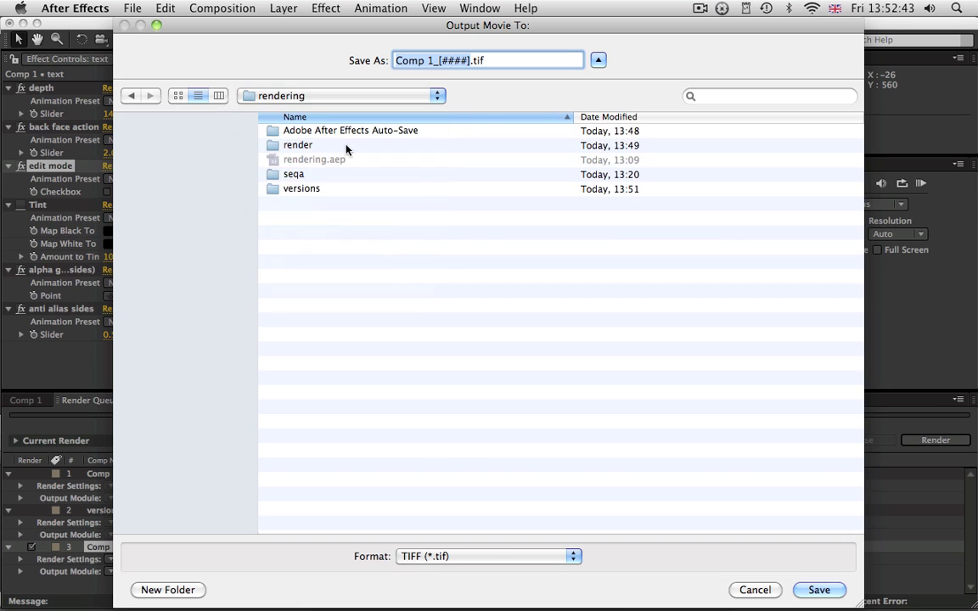
double_click(305, 146)
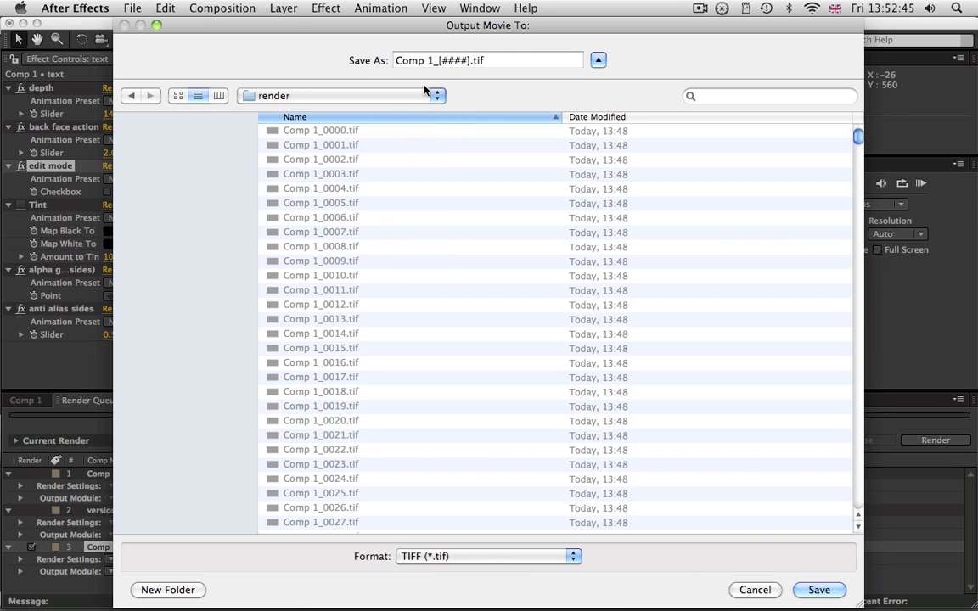
left_click(819, 590)
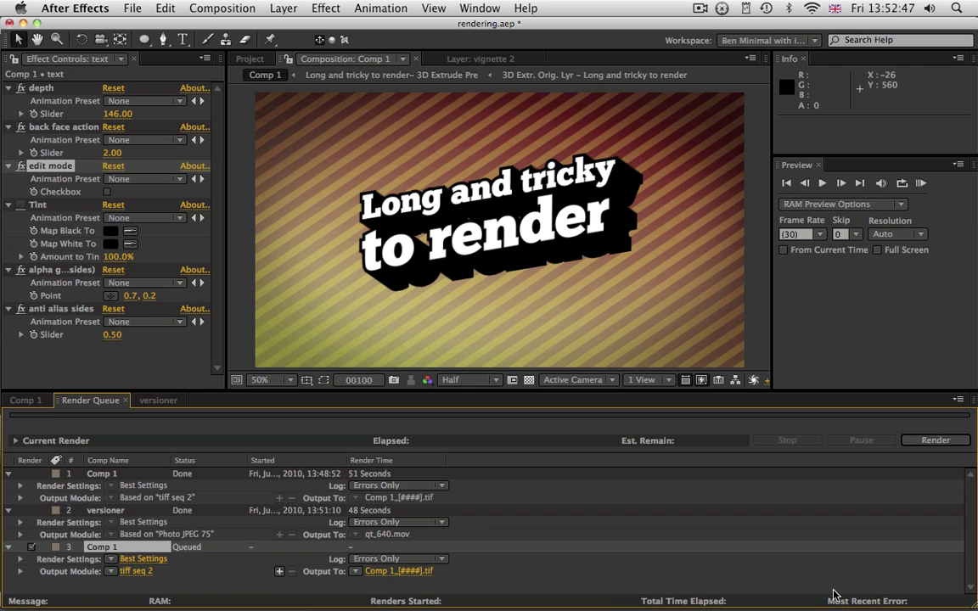
left_click(936, 441)
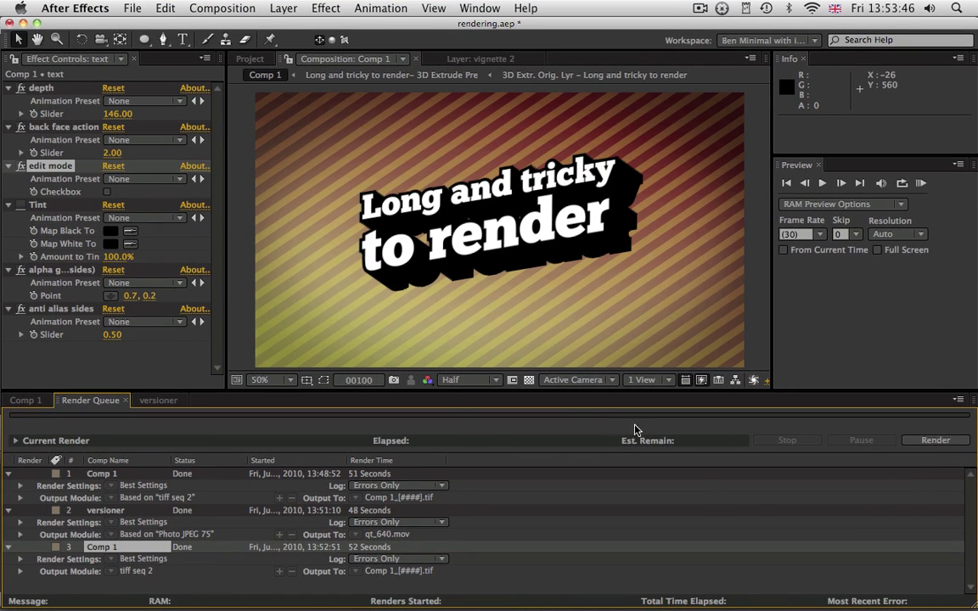
- Open the versioner composition and scrub through the updated frames to frame 131
left_click(249, 59)
double_click(260, 268)
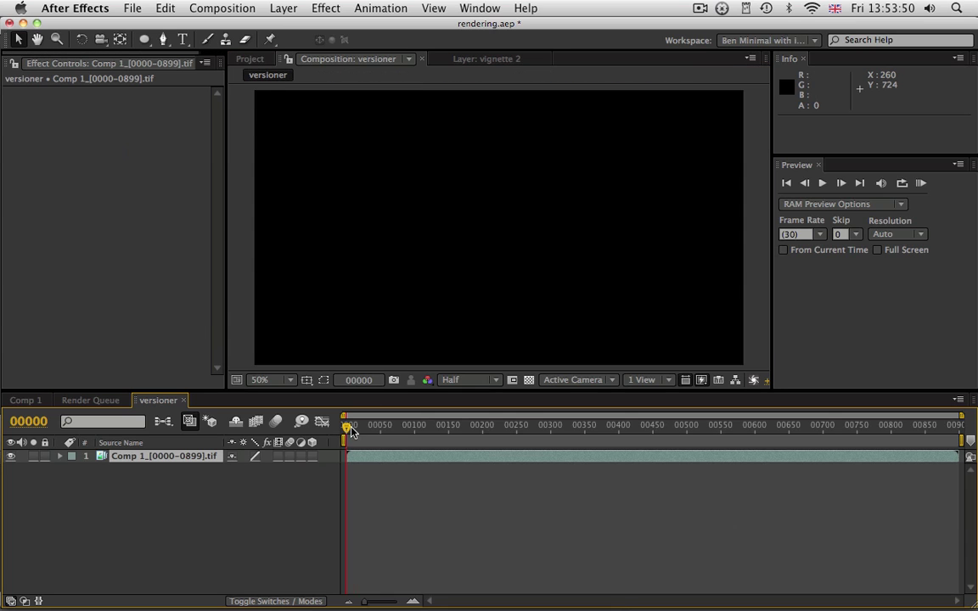
left_click_drag(402, 435, 436, 461)
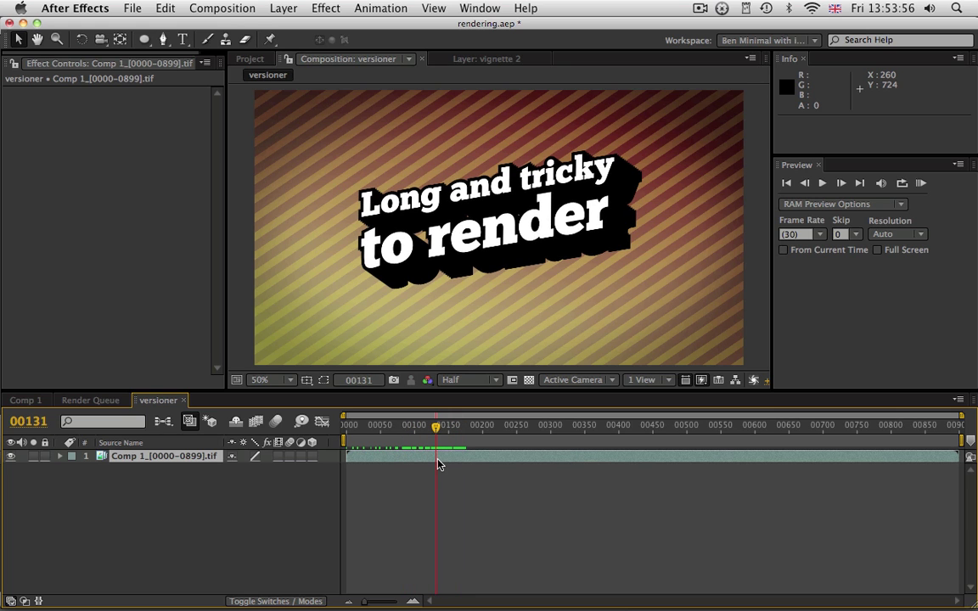
- Duplicate the completed versioner item in the render queue
left_click(195, 9)
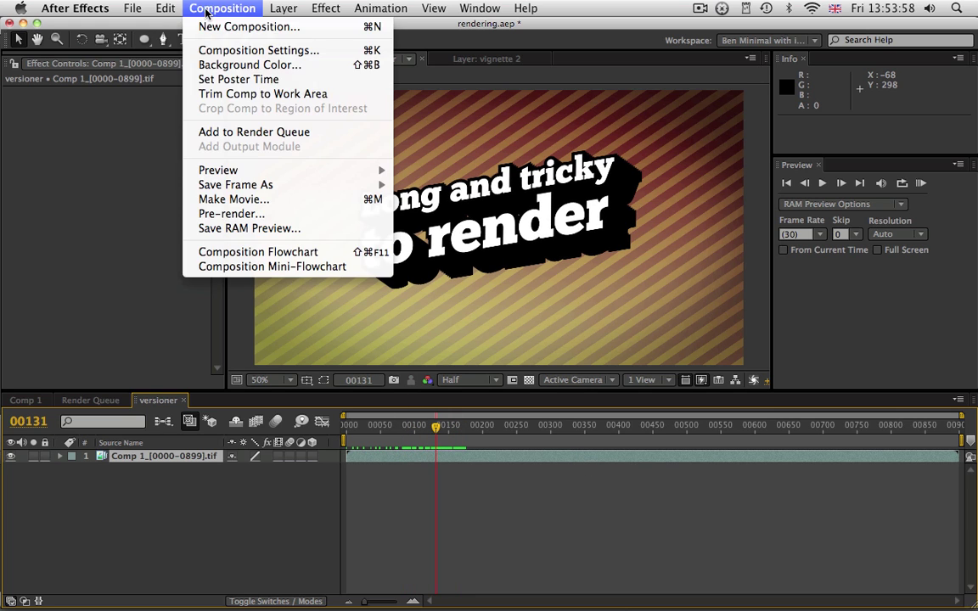
left_click(102, 392)
left_click(100, 401)
left_click(116, 510)
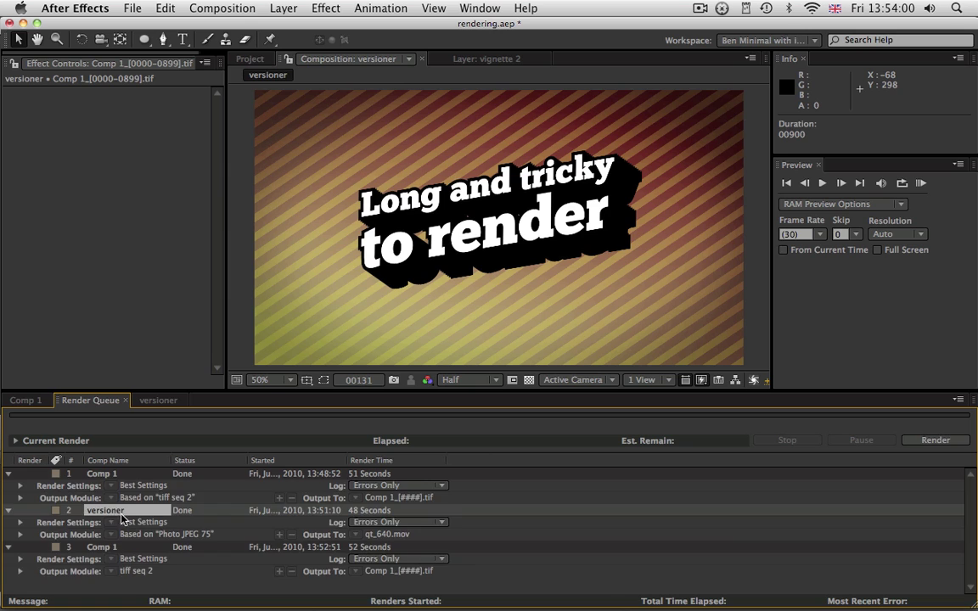
key("super+d")
scroll(191, 521, "down", 2)
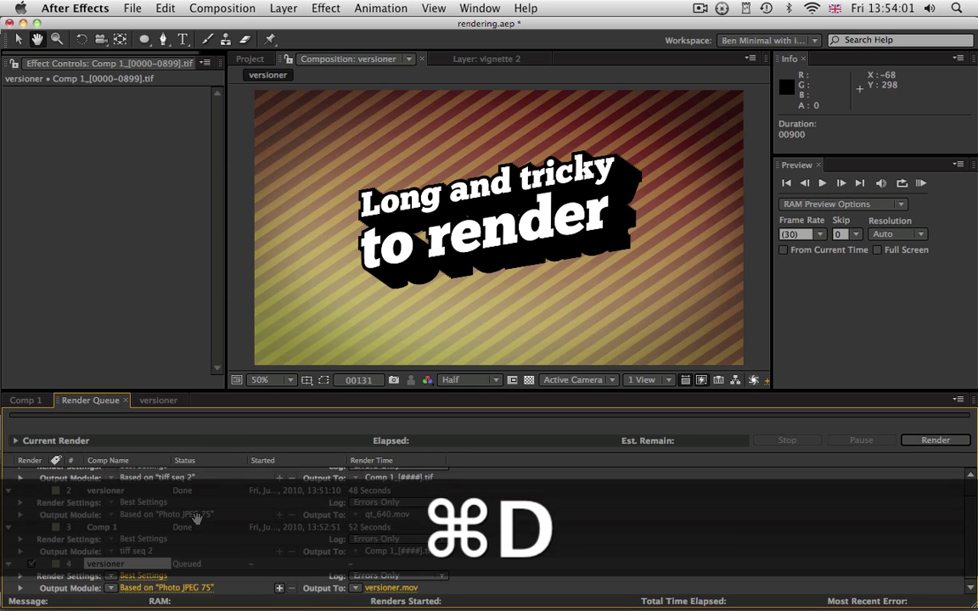
- Output the duplicated versioner item to the versions folder as qt_640.mov, replacing the existing file, and render it
left_click(386, 591)
left_click(331, 95)
left_click(331, 112)
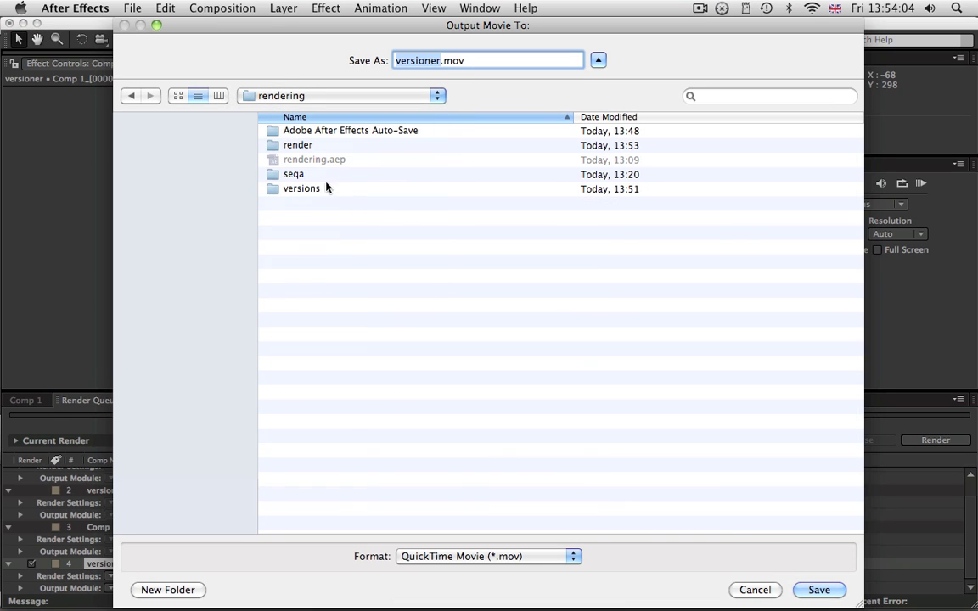
double_click(310, 187)
left_click(308, 133)
left_click(819, 590)
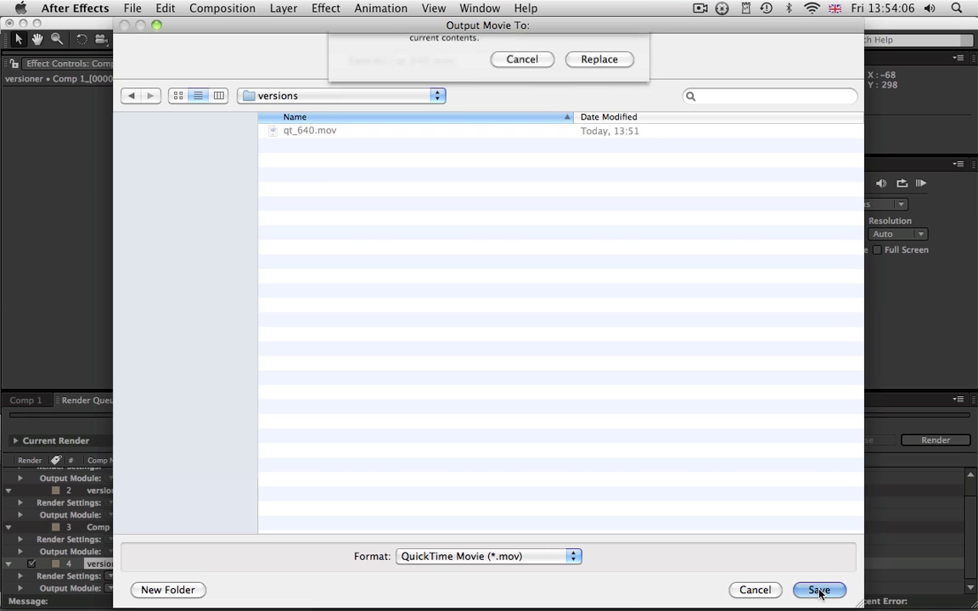
left_click(606, 127)
left_click(933, 441)
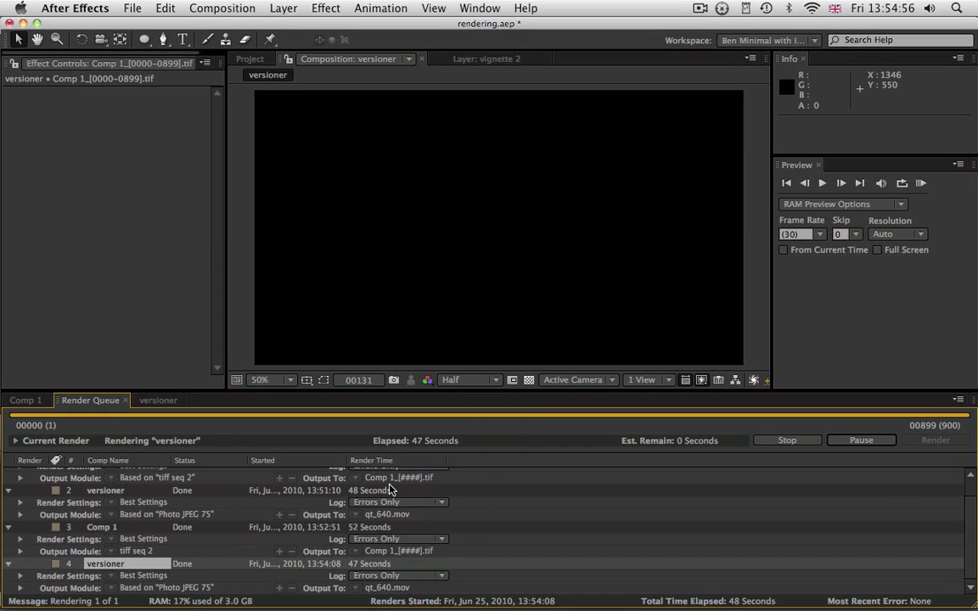
- Return to Comp 1, set its work area to frames 0 to 249 and scrub back to frame 218
left_click(39, 398)
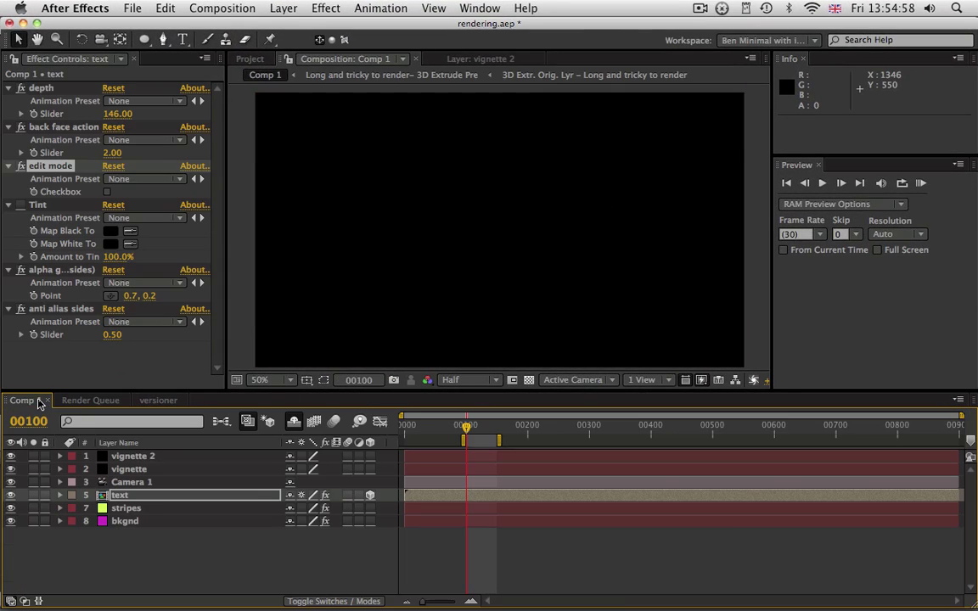
left_click_drag(470, 435, 413, 460)
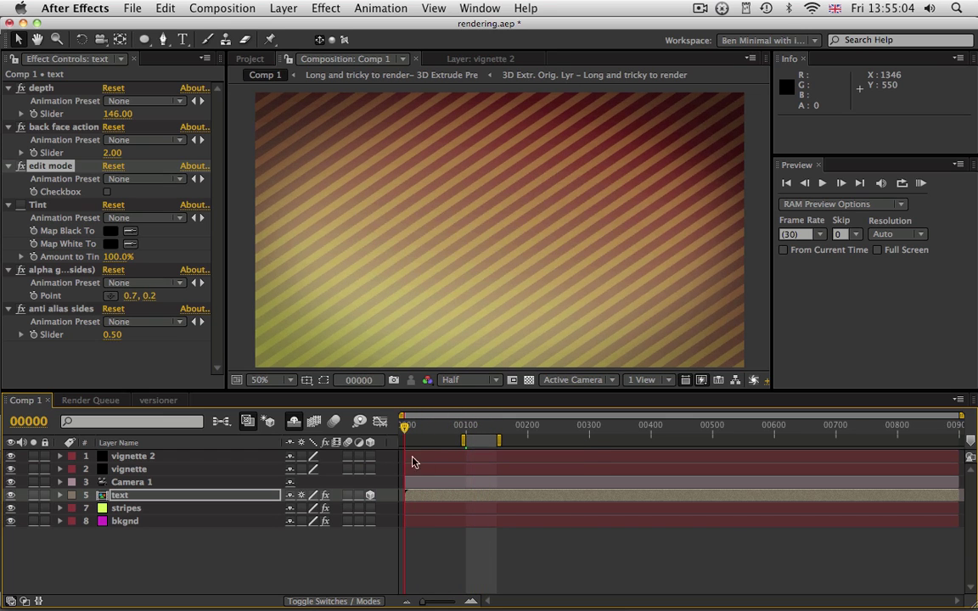
left_click_drag(470, 428, 561, 446)
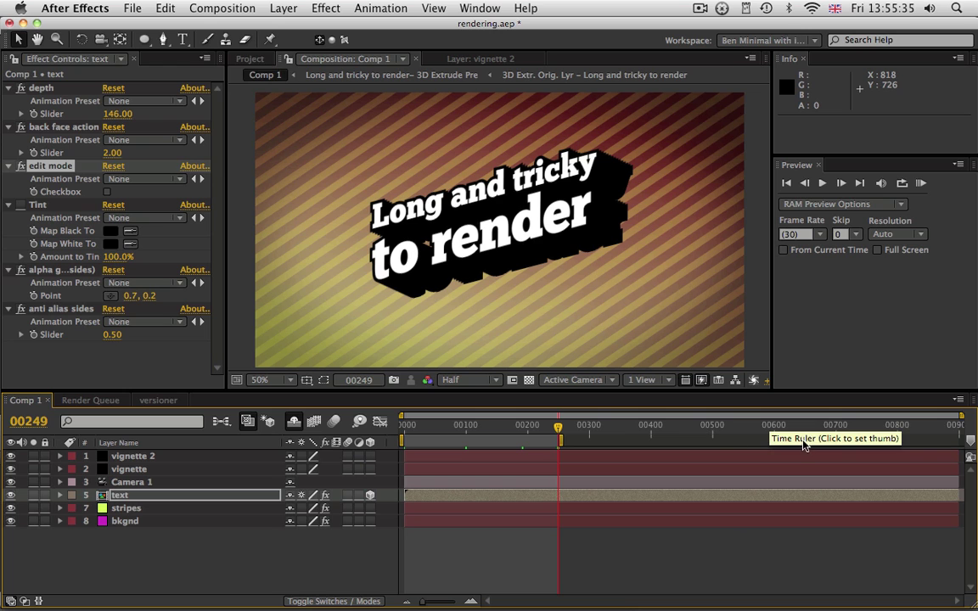
mouse_move(558, 435)
left_mouse_down()
mouse_move(520, 439)
mouse_move(540, 432)
left_mouse_up()
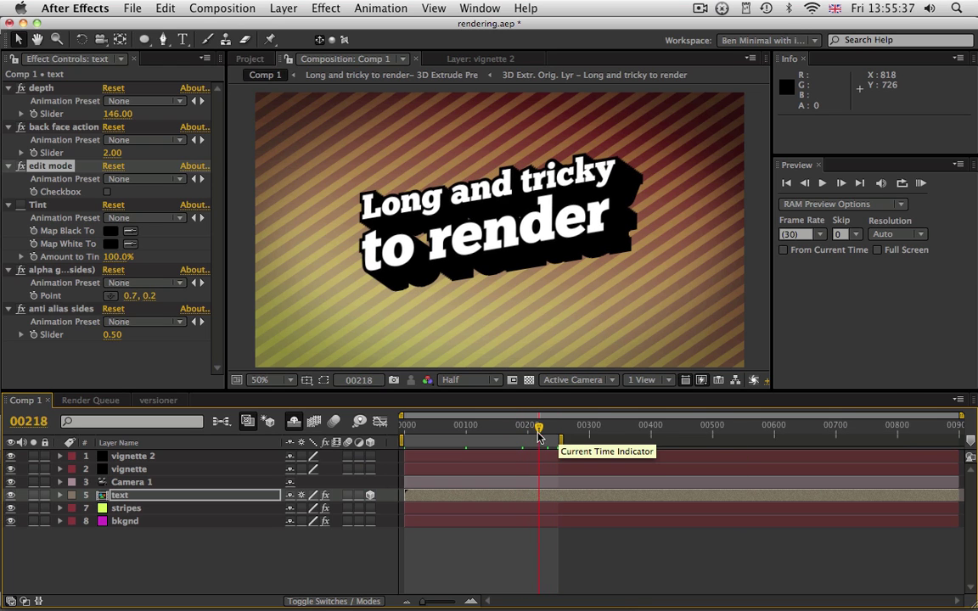
- Switch to Firefox and examine the BG Renderer script page on aescripts.com
key("super+Tab")
key("super+Tab")
key("super+Tab")
key("super+Tab")
key("super+Tab")
key("super+Tab")
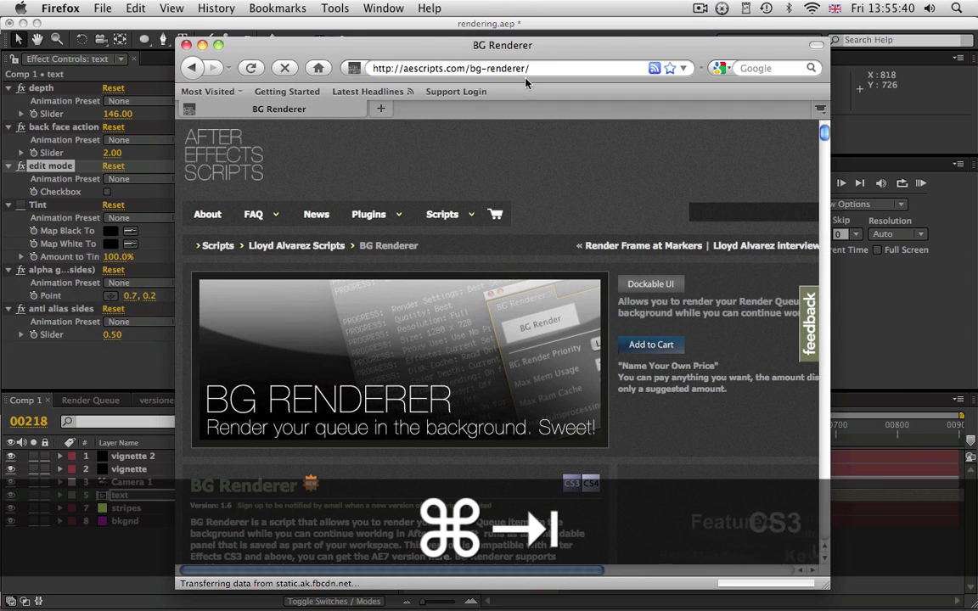
left_click_drag(478, 46, 434, 43)
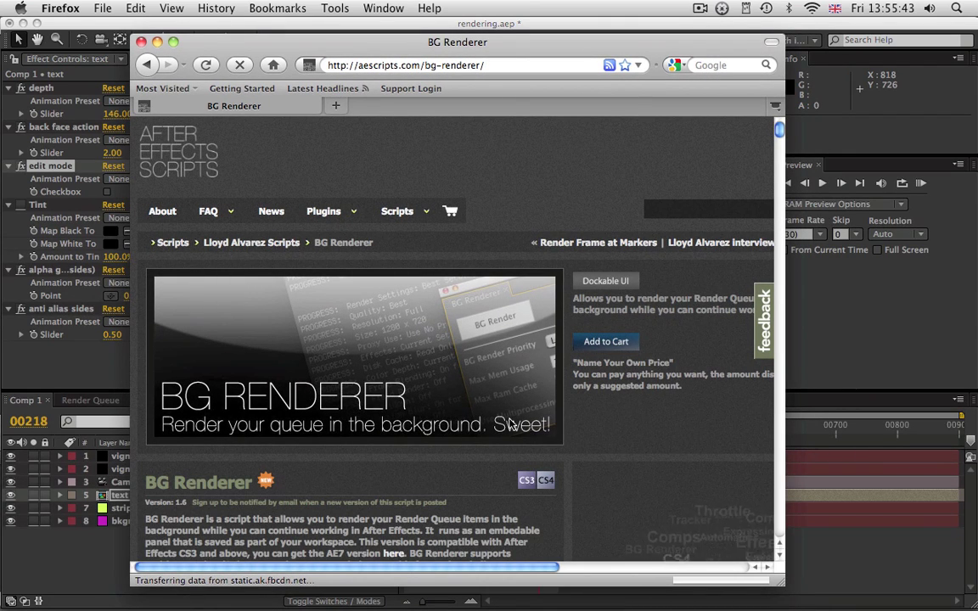
scroll(764, 170, "down", 2)
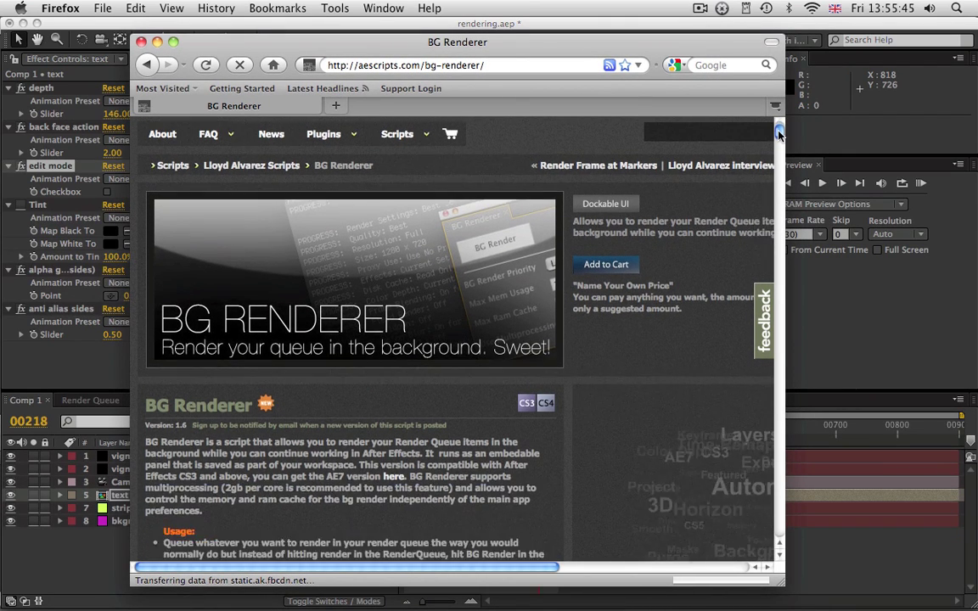
scroll(770, 149, "up", 1)
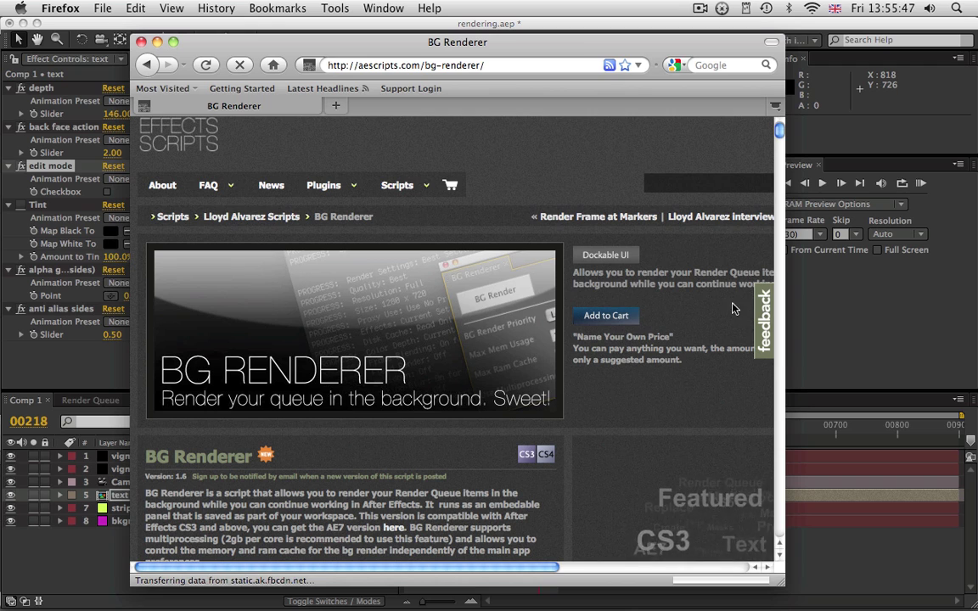
- Highlight the BG Renderer page address and the "Name Your Own Price" note
left_click_drag(488, 66, 327, 67)
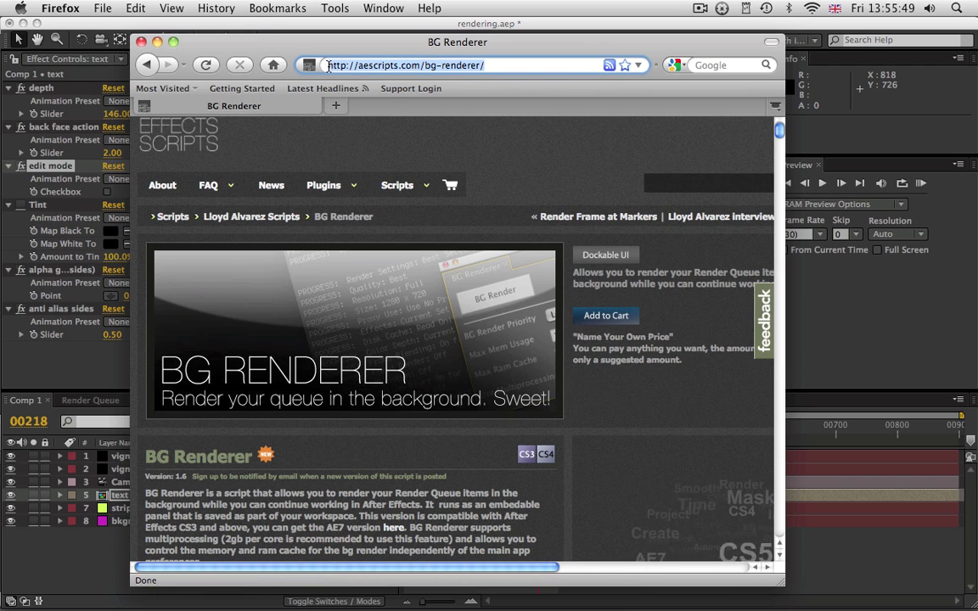
left_click(574, 337)
left_click_drag(573, 337, 673, 337)
left_click(679, 341)
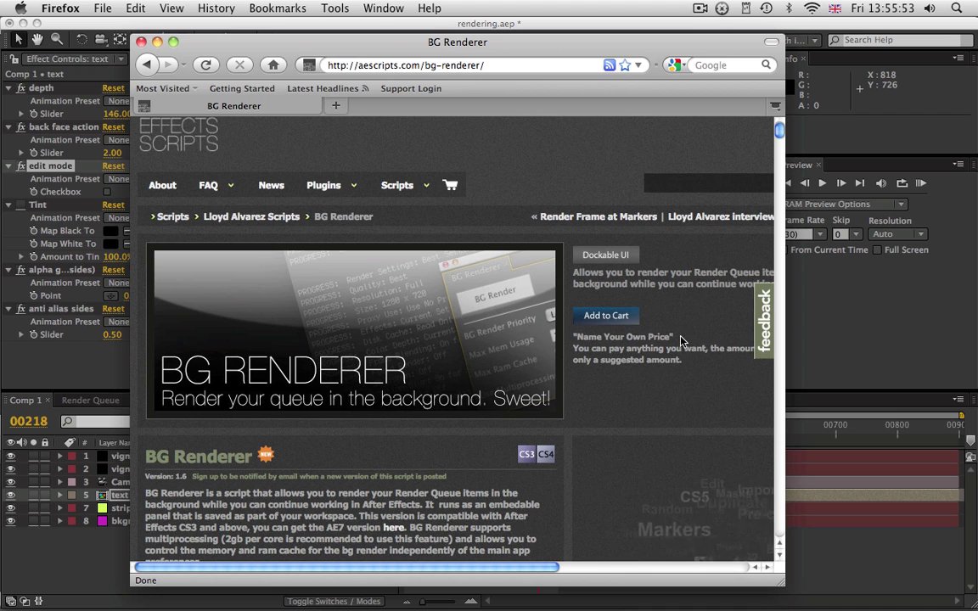
- View the shopping cart for BG Renderer, dismiss it and close the browser window to return to After Effects
left_click(597, 315)
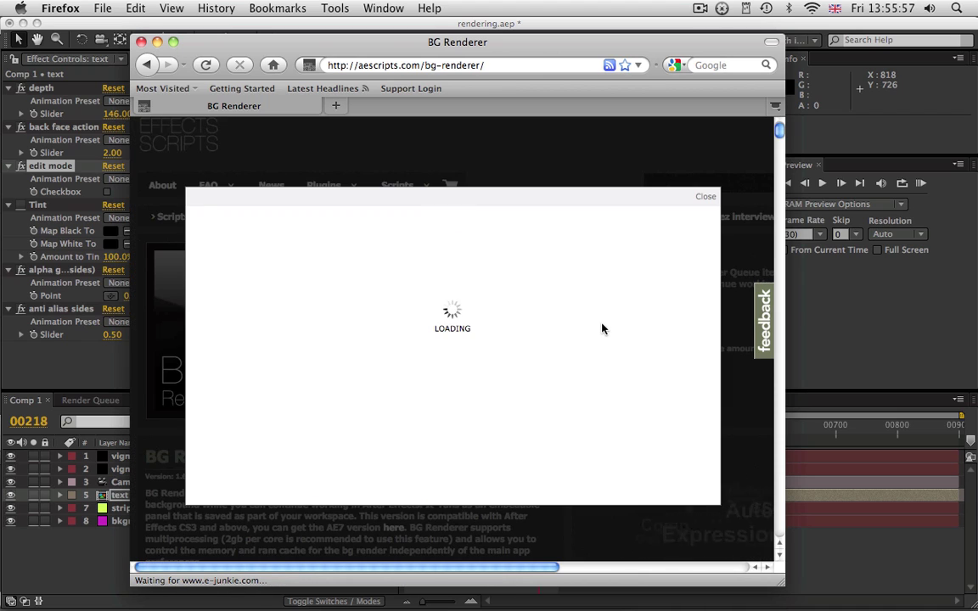
left_click(706, 199)
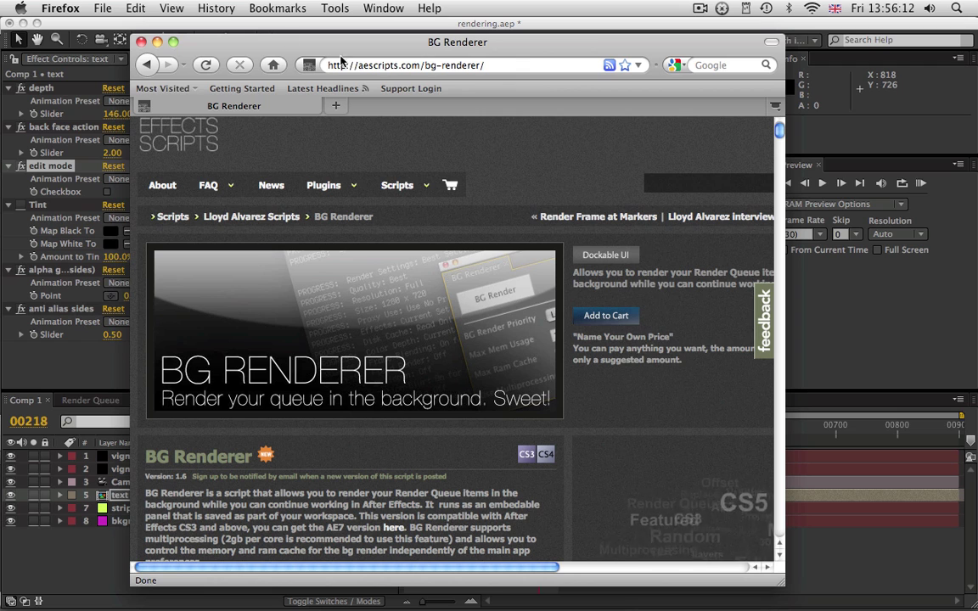
left_click(141, 41)
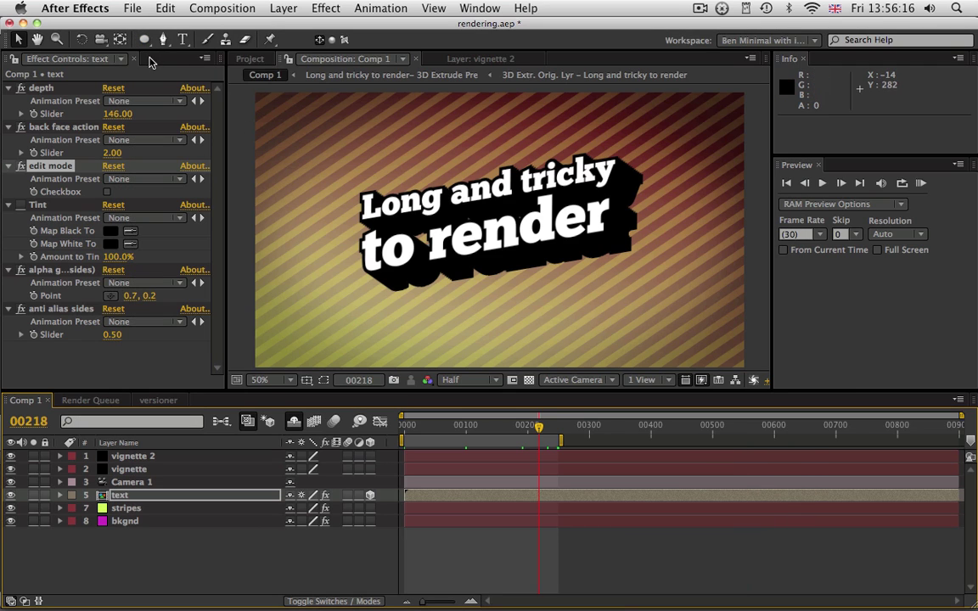
- Move to frame 148 in Comp 1 and add the composition to the render queue
left_click_drag(506, 428, 495, 426)
left_click(221, 8)
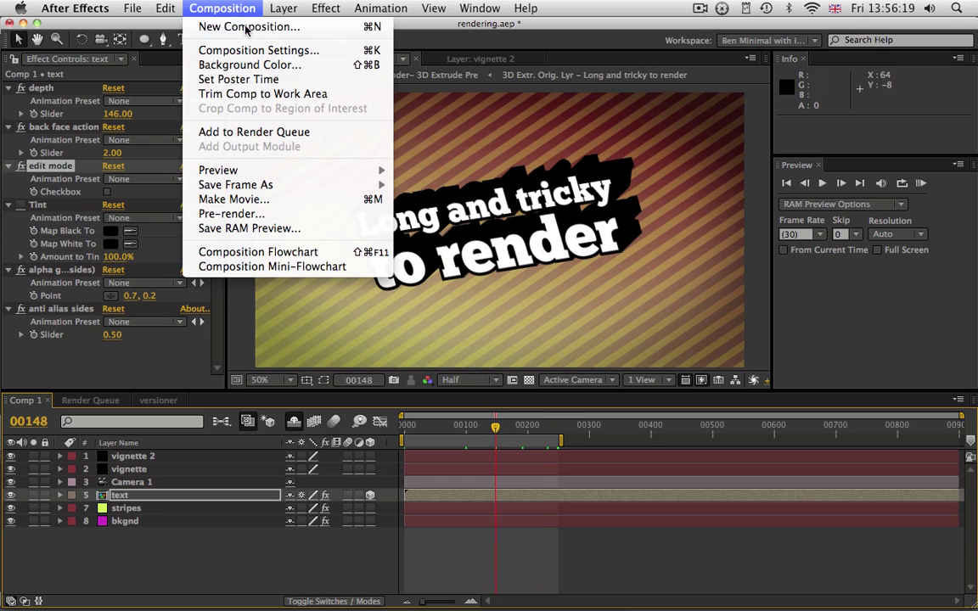
left_click(267, 204)
scroll(119, 505, "up", 3)
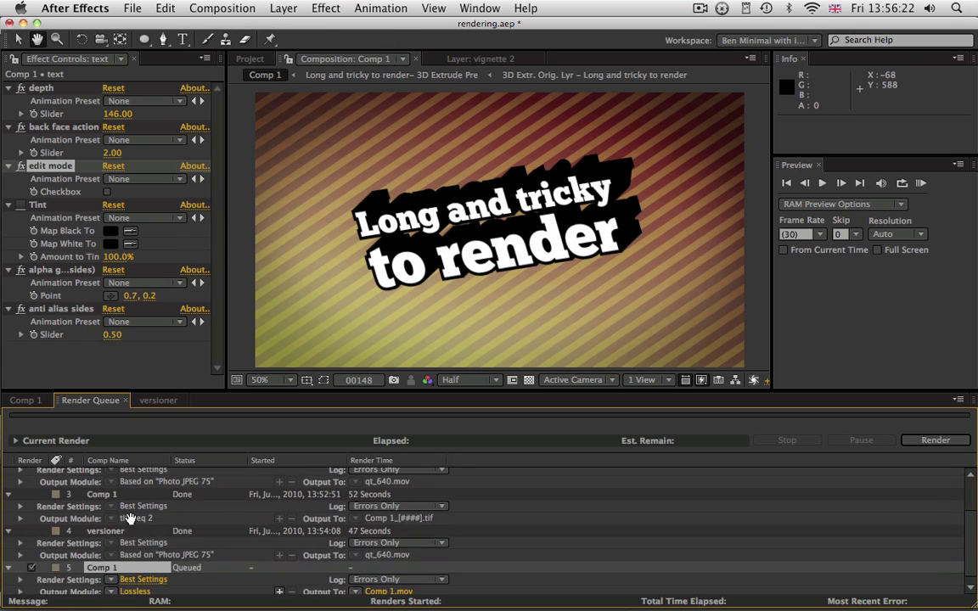
- Clear the finished items from the render queue and set Comp 1's output module to tiff seq 2
key("super+a")
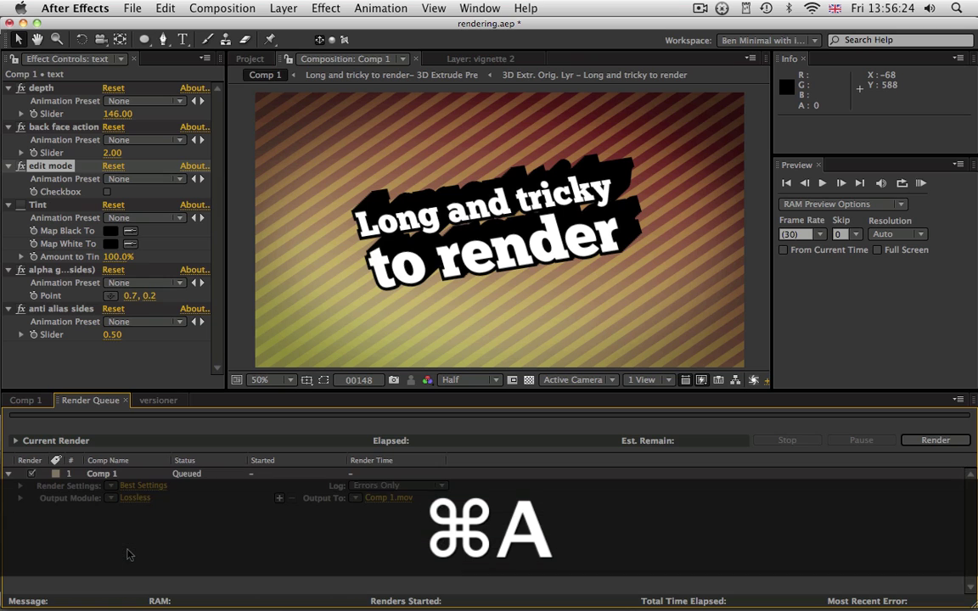
left_click(132, 499)
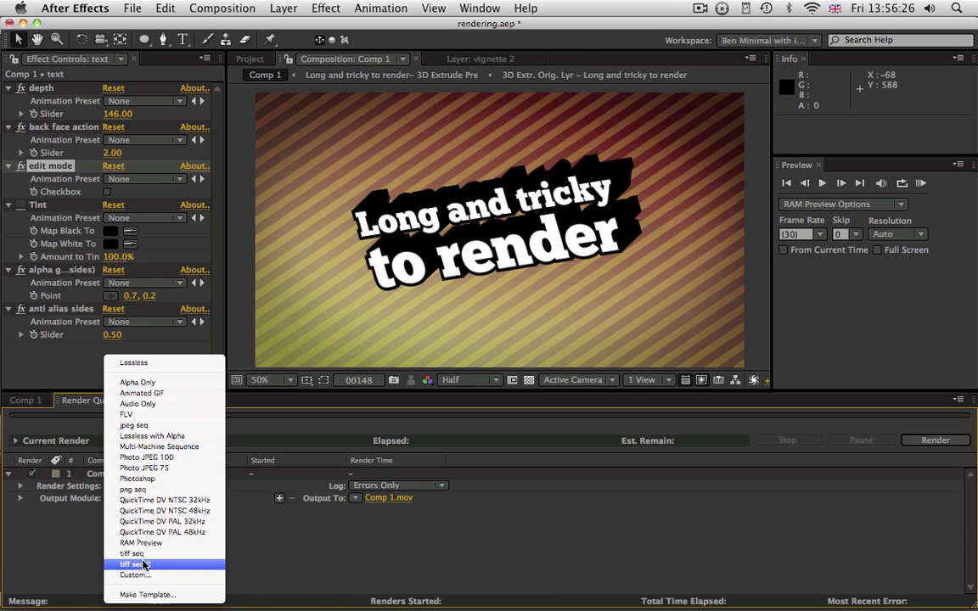
left_click(135, 564)
- Set Comp 1's output destination to Comp 1_[####].tif in the render folder
left_click(383, 501)
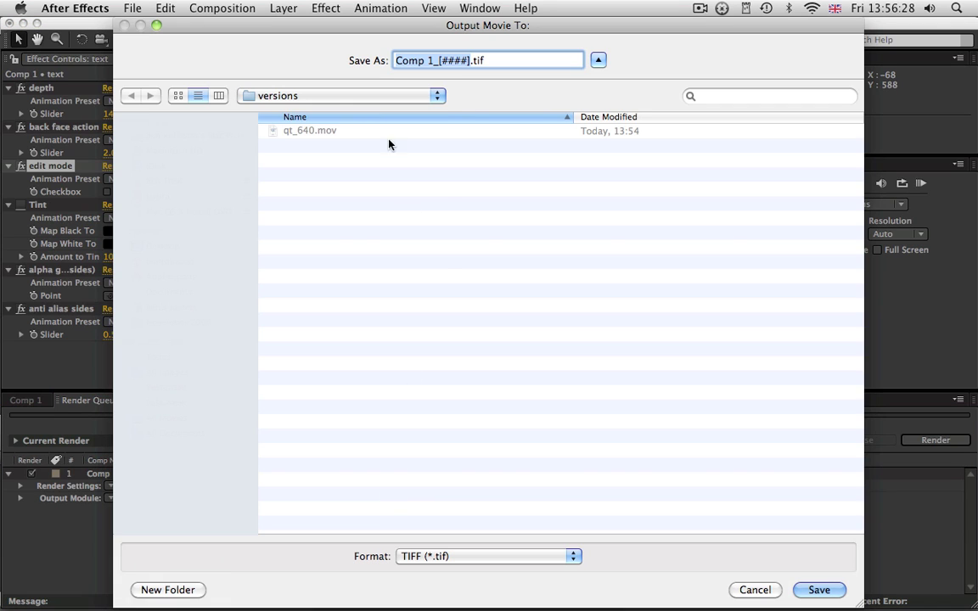
left_click(352, 96)
left_click(355, 110)
double_click(299, 145)
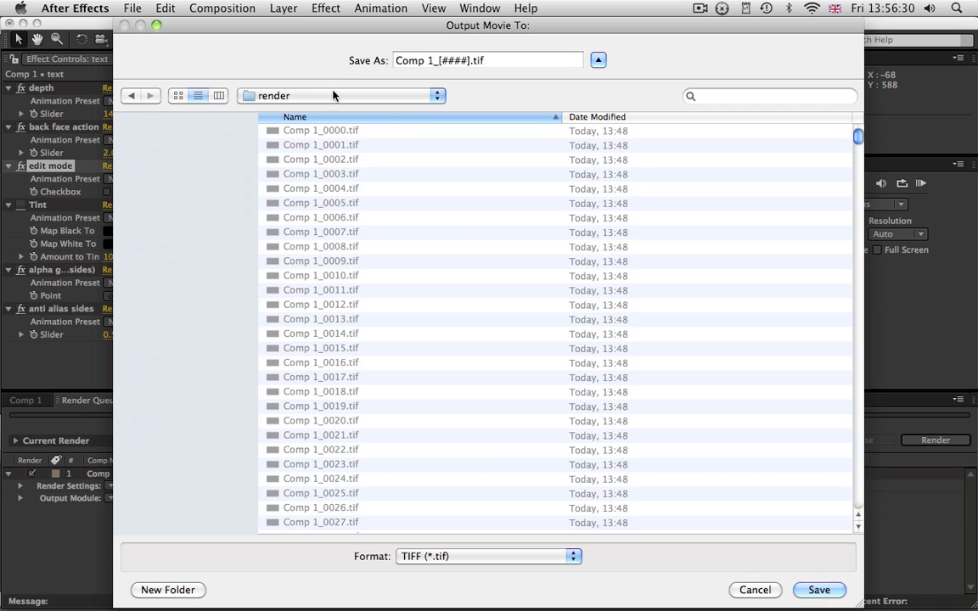
left_click(820, 590)
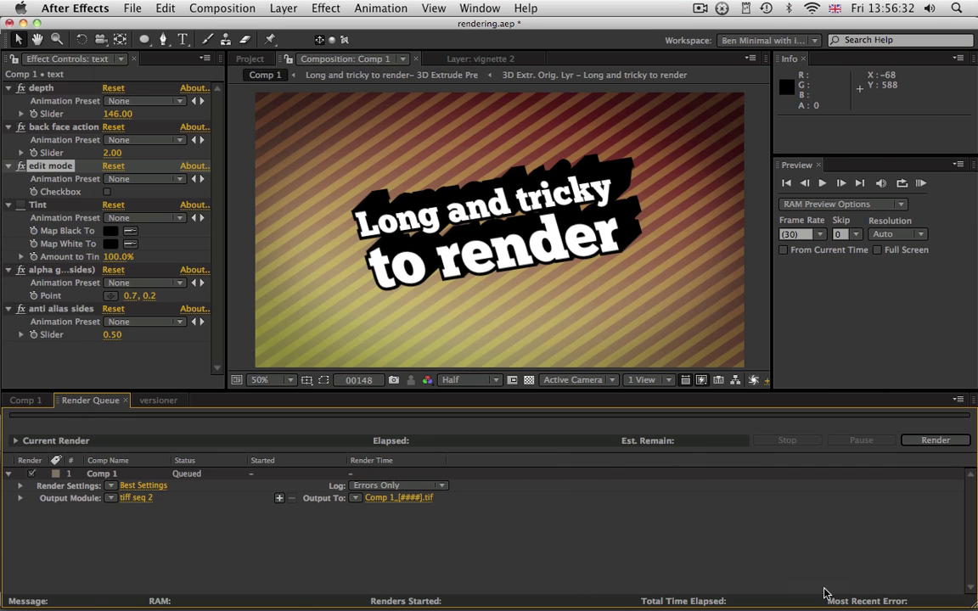
- Run the BG Renderer script and start a low-priority background render of the queued Comp 1, saving the project
left_click(131, 8)
mouse_move(196, 435)
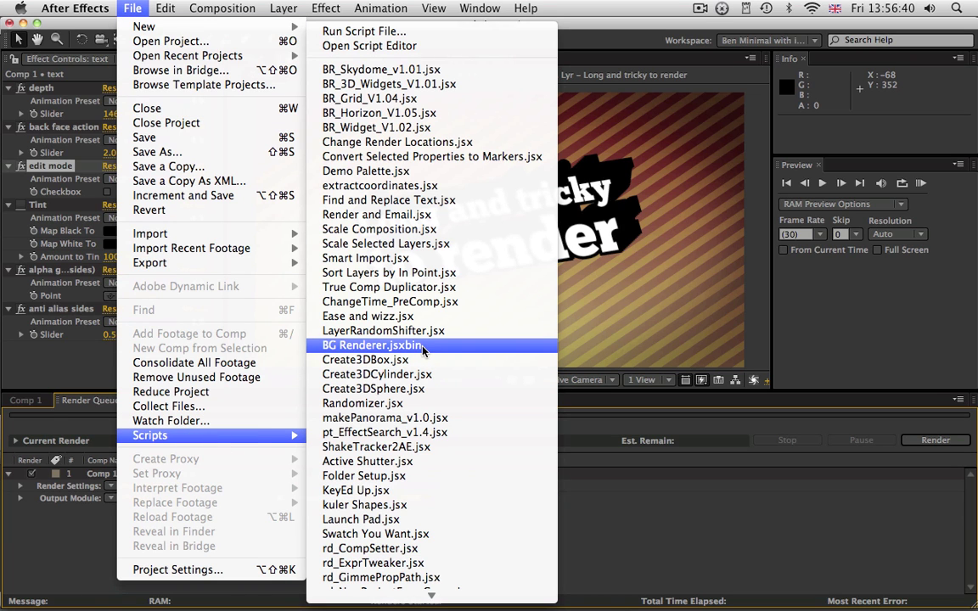
left_click(423, 346)
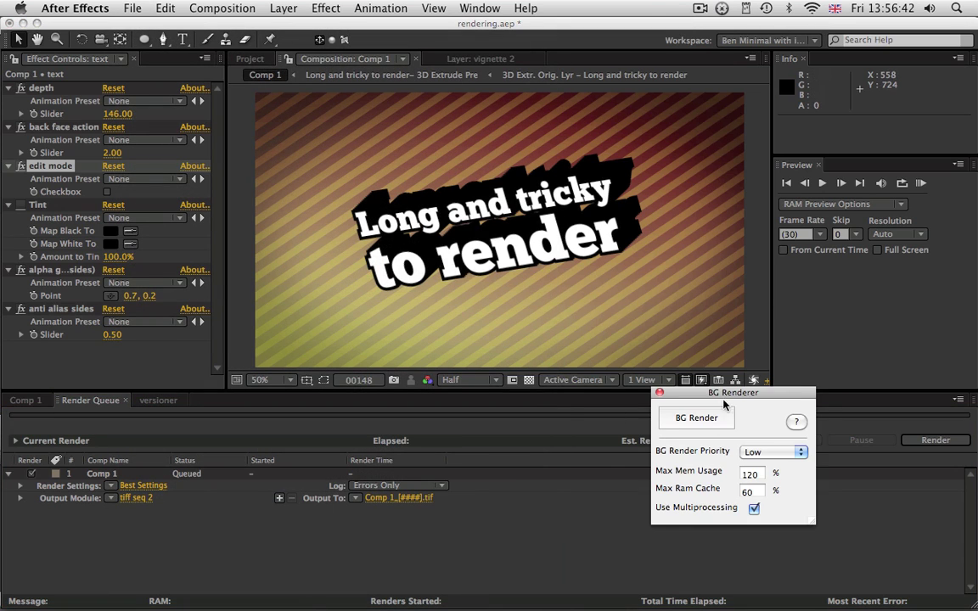
left_click_drag(708, 343, 519, 272)
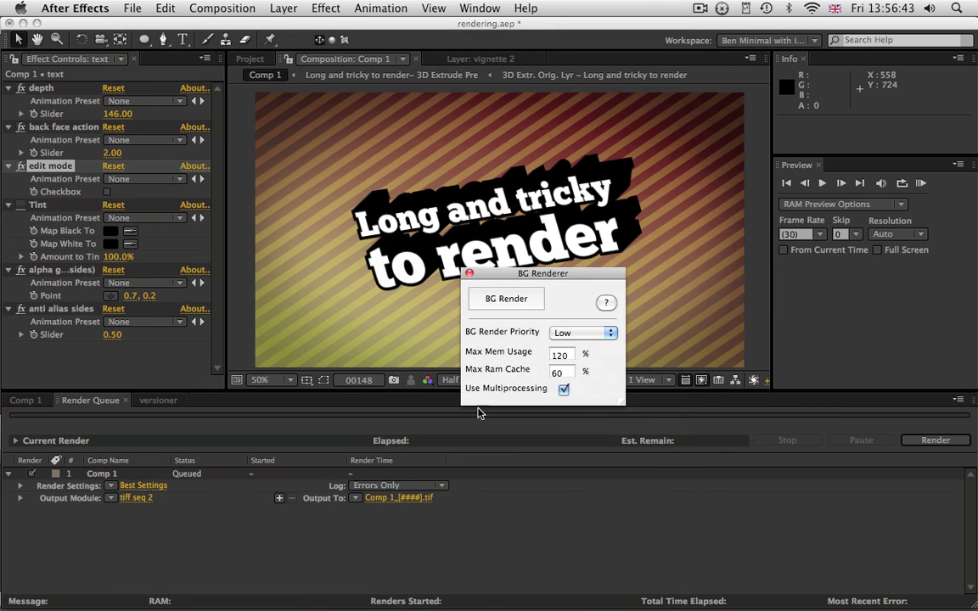
left_click(518, 301)
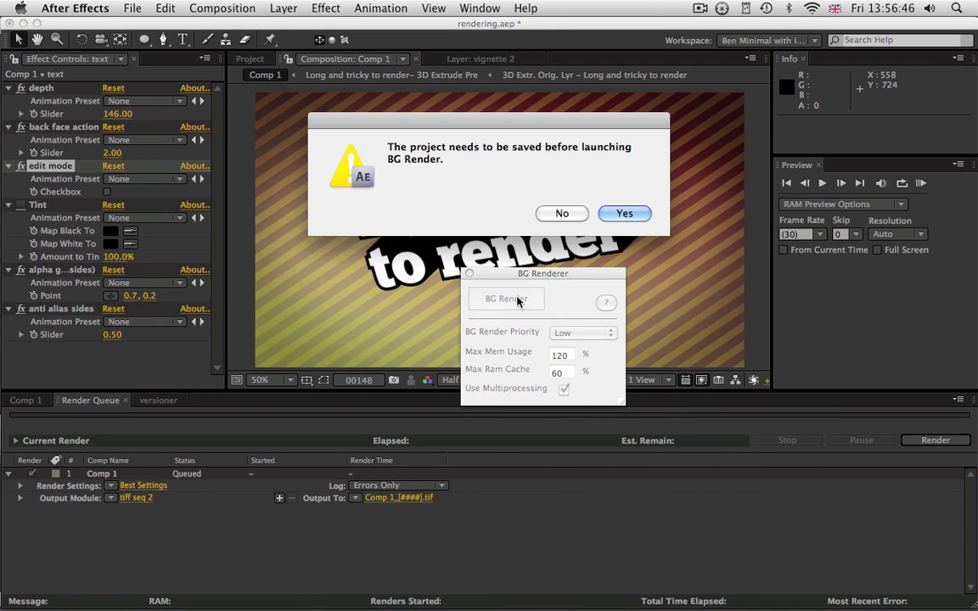
left_click(626, 213)
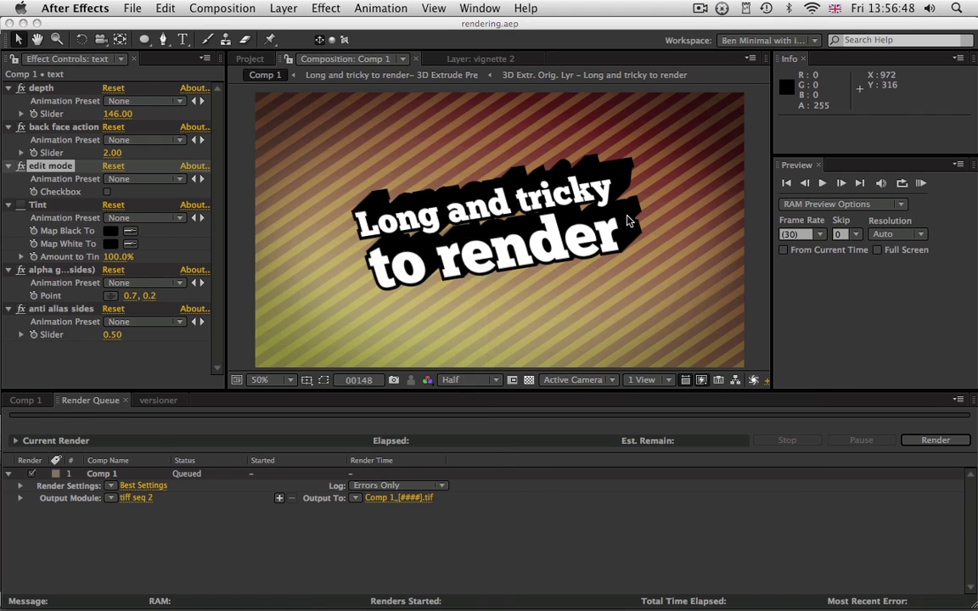
left_click_drag(422, 66, 603, 49)
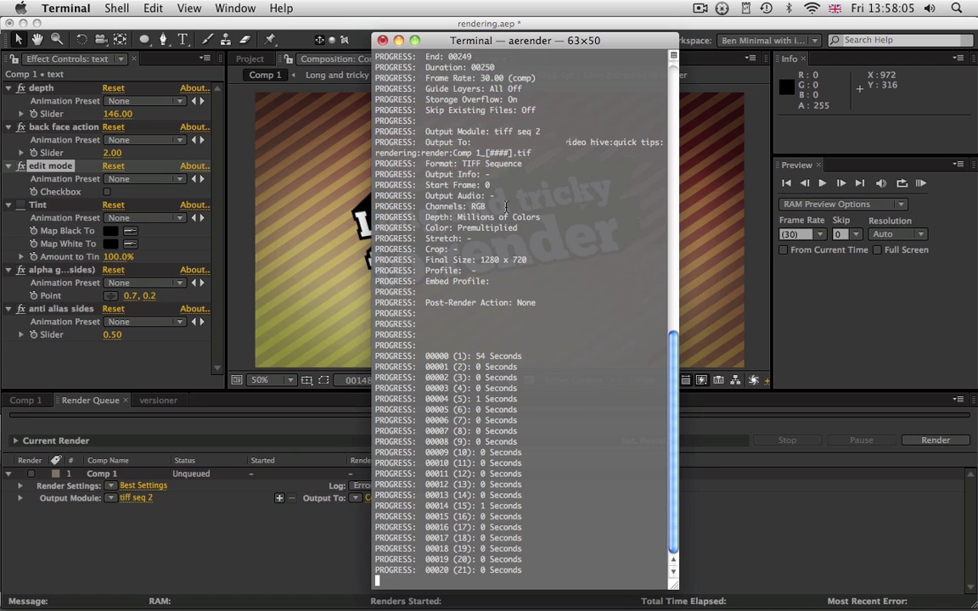
- Switch back to After Effects, go to frame 500 in Comp 1 and reveal the text layer's keyframed properties
left_click(333, 28)
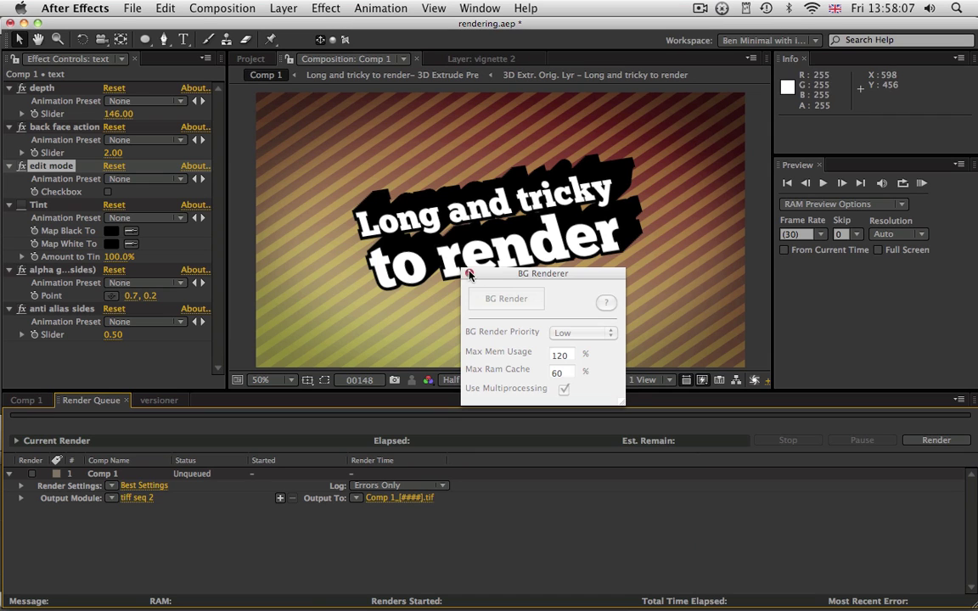
left_click(34, 399)
left_click(720, 425)
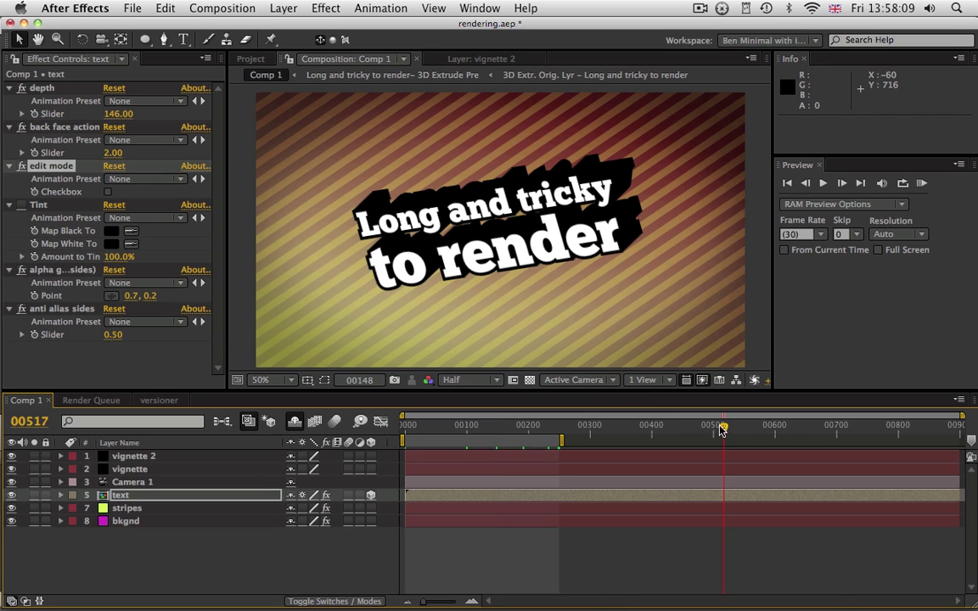
left_click(713, 427)
key("u")
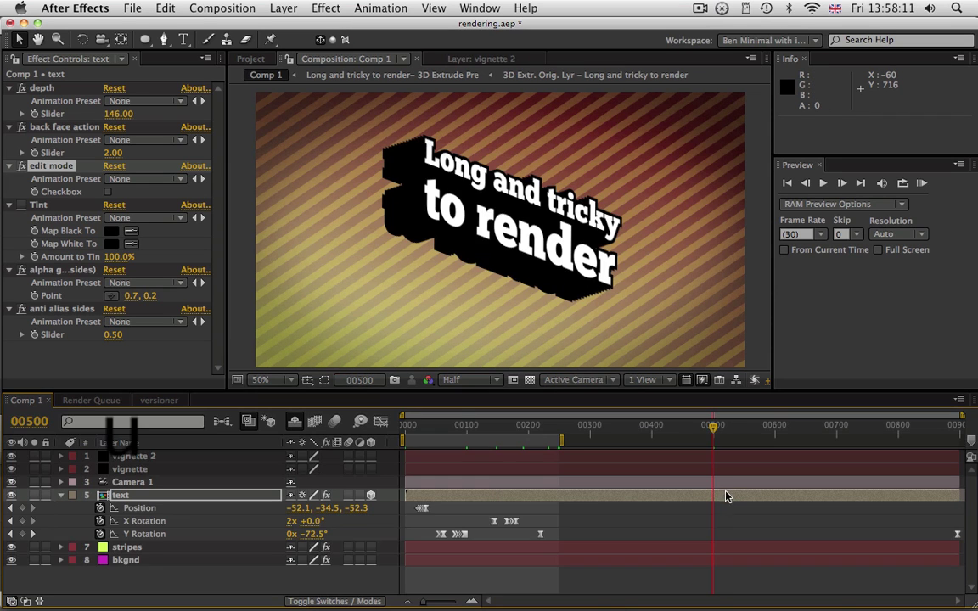
- Add an X Rotation keyframe to the text layer at frame 500 and set the rotation to 3x +4.0° at frame 531
left_click(22, 521)
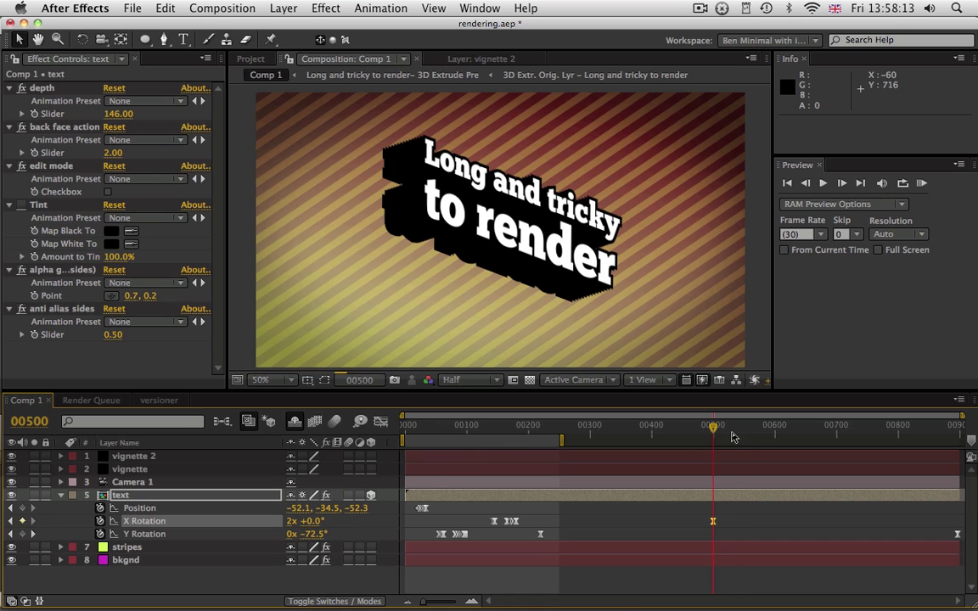
left_click_drag(309, 523, 448, 515)
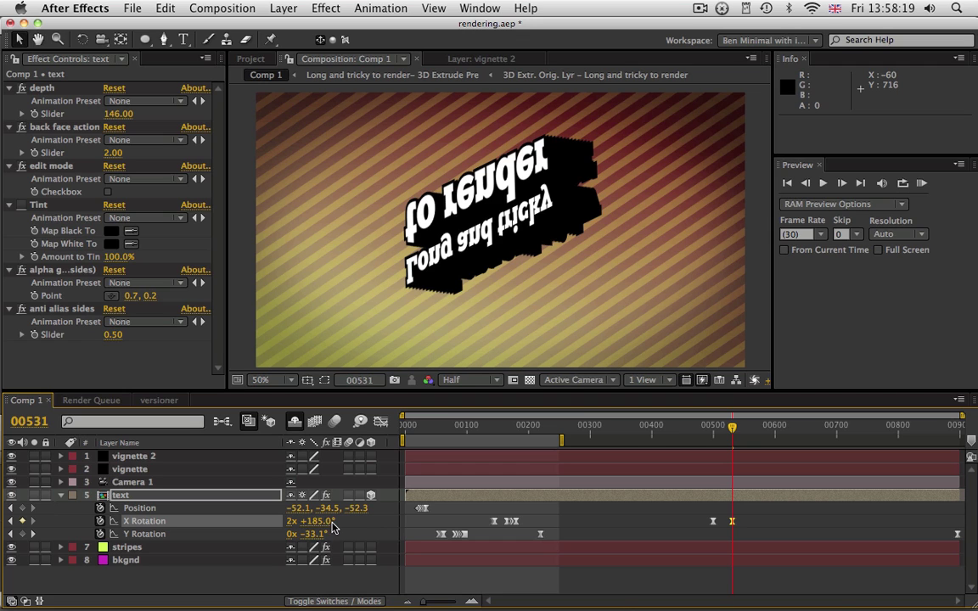
left_click_drag(347, 519, 353, 519)
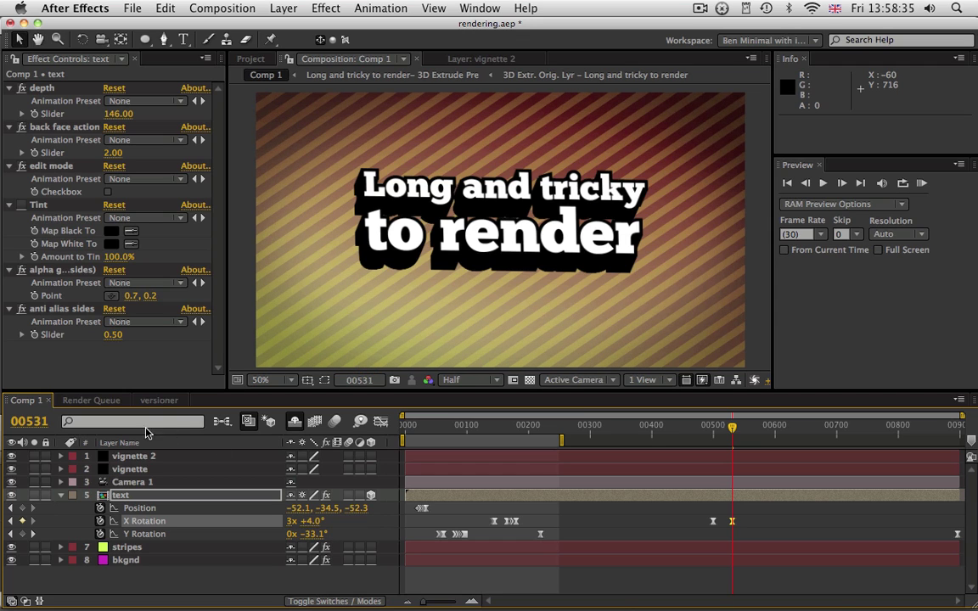
- Go to frame 53 in the versioner comp and examine the TIFF sequence frame by frame around frames 53 to 64
left_click(157, 400)
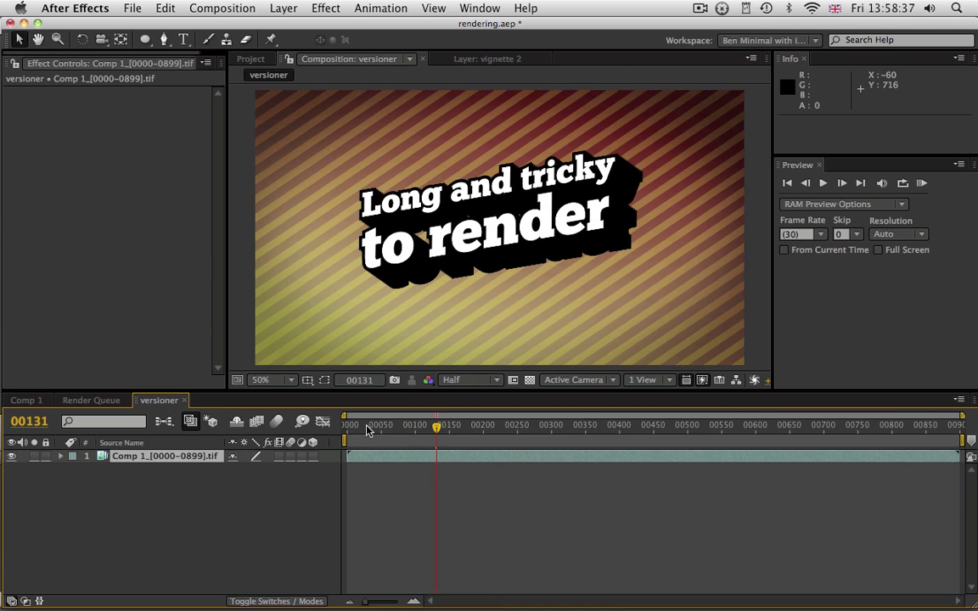
left_click_drag(367, 427, 384, 441)
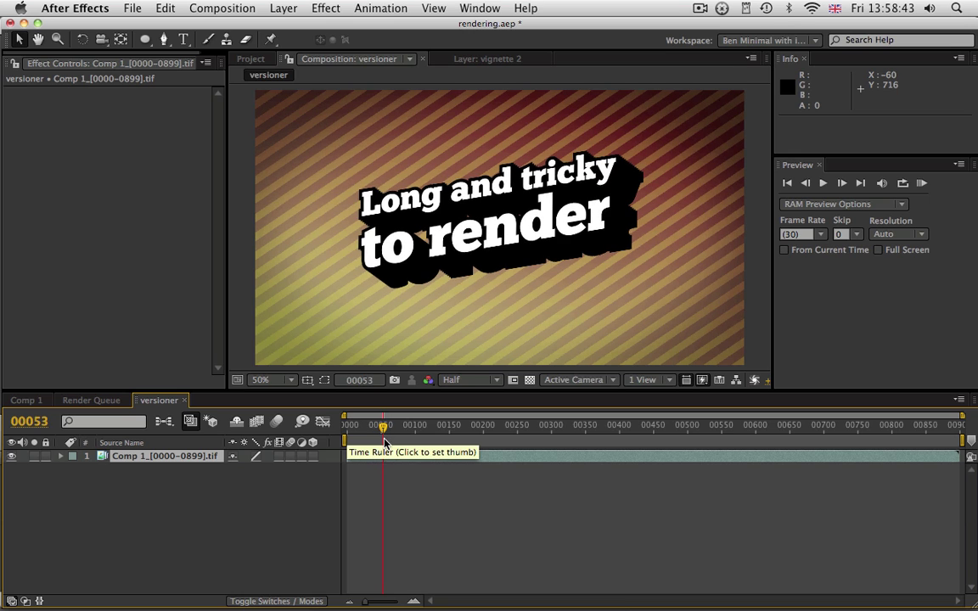
key("semicolon")
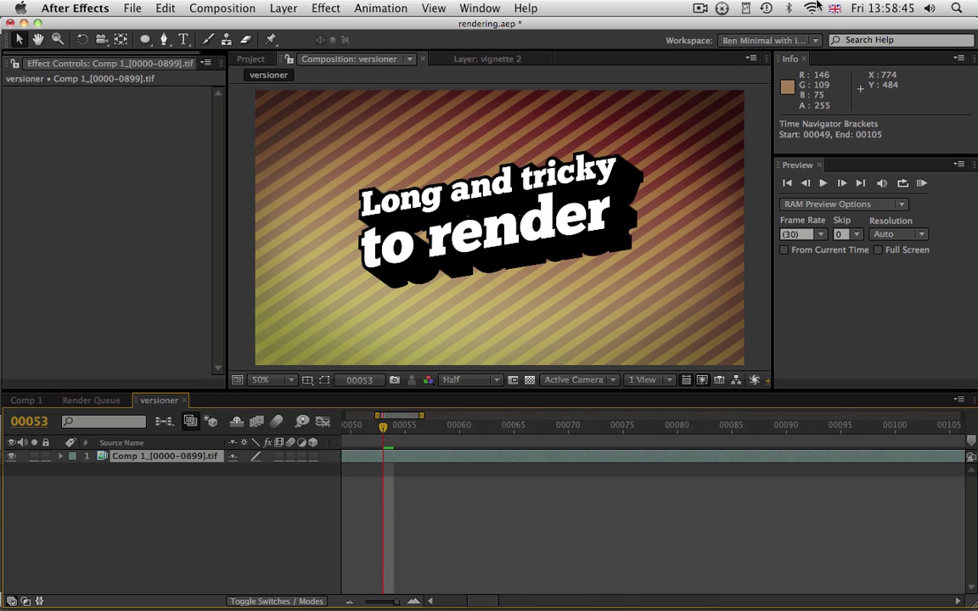
key("super+Right")
key("super+Right")
key("super+Right")
key("super+Right")
key("super+Right")
key("super+Right")
key("super+Right")
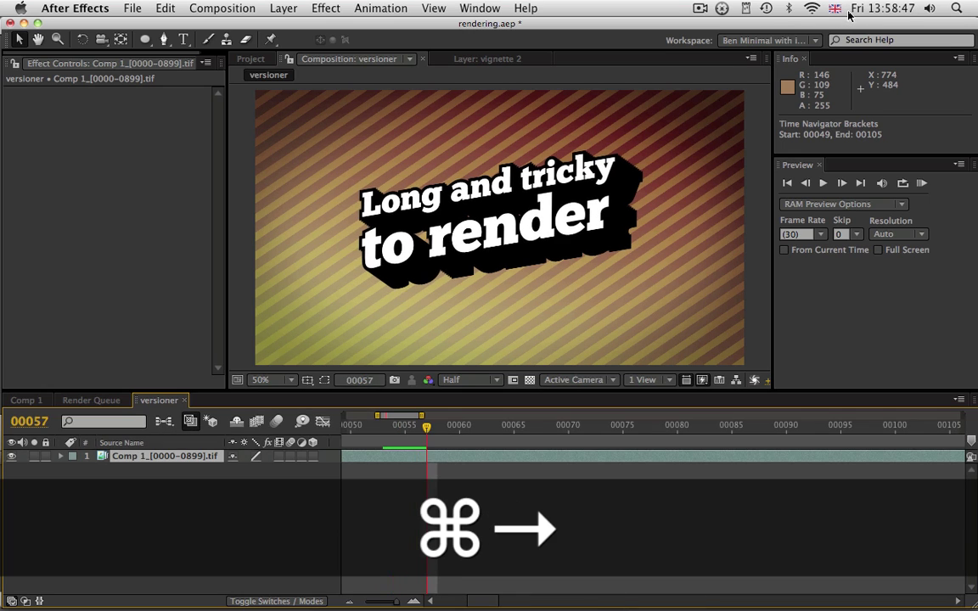
key("super+Right")
key("super+Right")
key("super+Right")
key("super+Right")
key("super+Right")
key("super+Right")
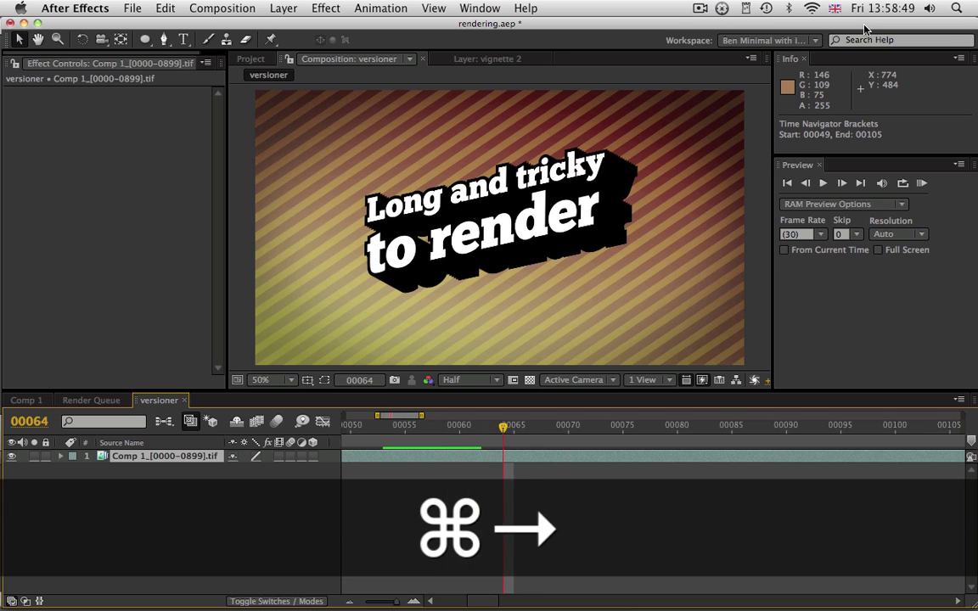
key("super+Left")
key("super+Left")
key("super+Left")
key("super+Left")
key("super+Left")
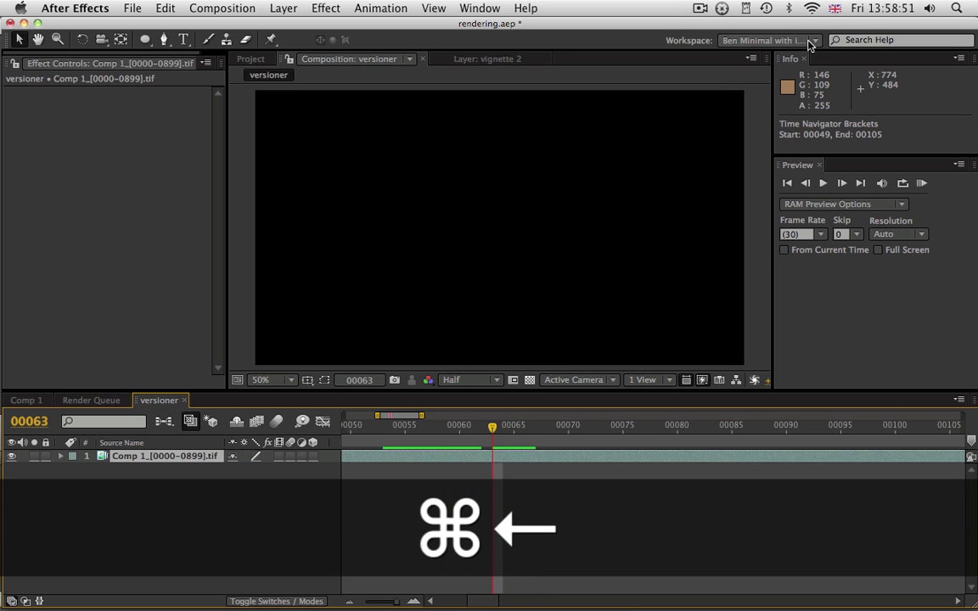
- Check the aerender progress in Terminal, then return to After Effects and move to frame 64 in the versioner comp
key("super+Tab")
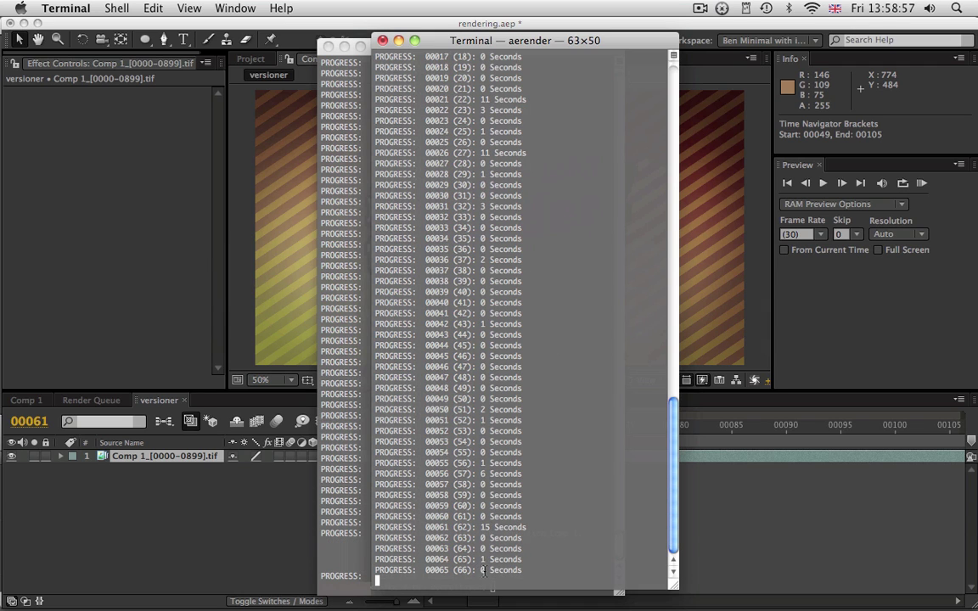
left_click(211, 550)
left_click_drag(473, 431, 502, 428)
- Purge the cached frames and step through the refreshed sequence around frame 64, stopping at frame 62
left_click(166, 8)
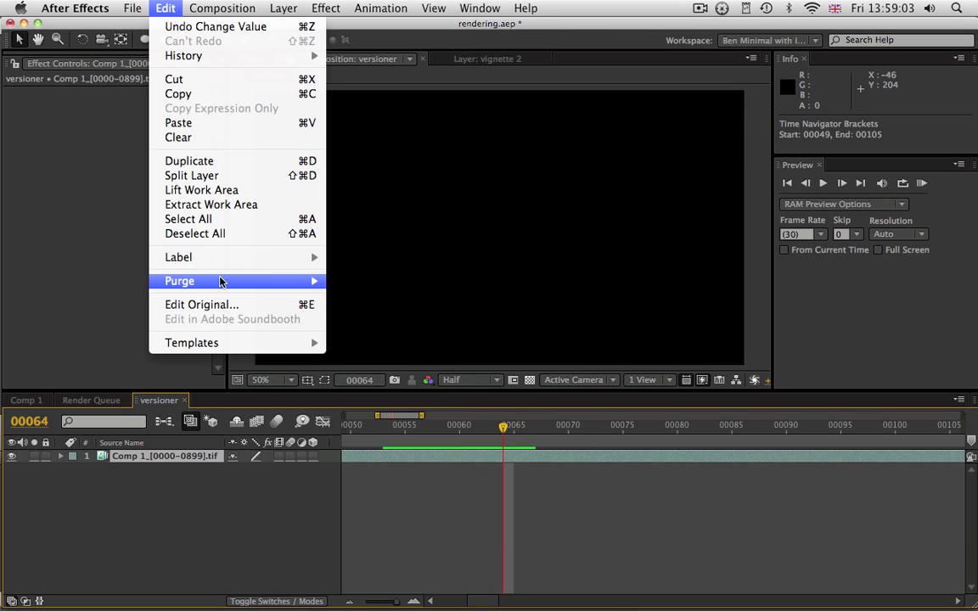
left_click(354, 282)
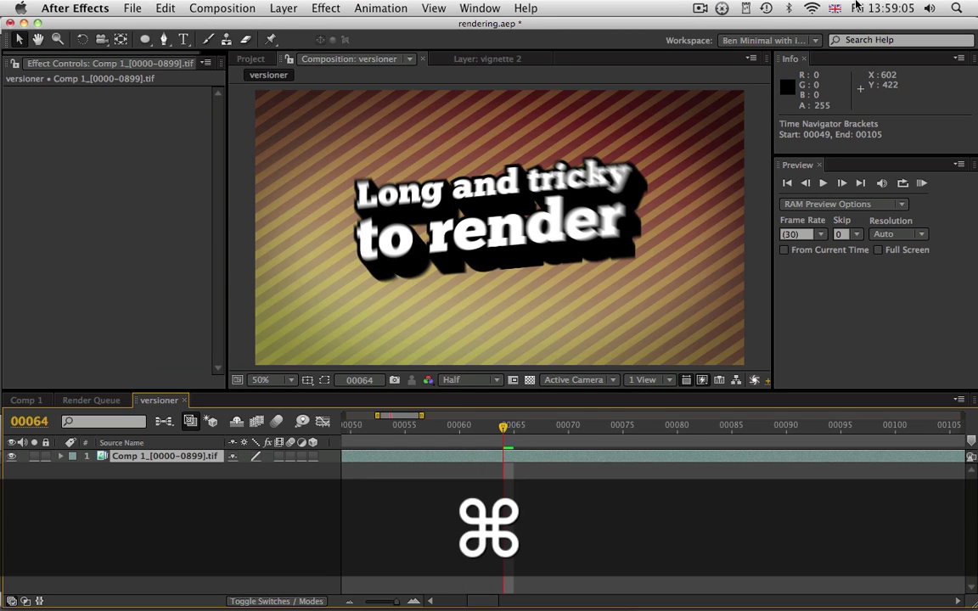
key("super+Right")
key("super+Right")
key("super+Left")
key("super+Left")
key("super+Left")
key("super+Left")
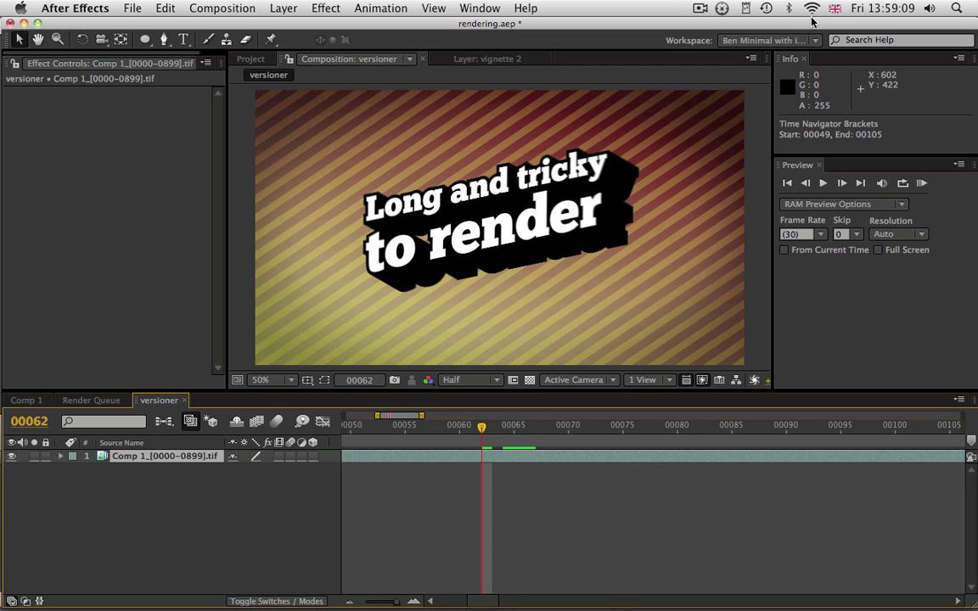
- Move to frame 59 in the versioner comp, recheck the aerender progress in Terminal and return to After Effects
key("minus")
key("minus")
key("minus")
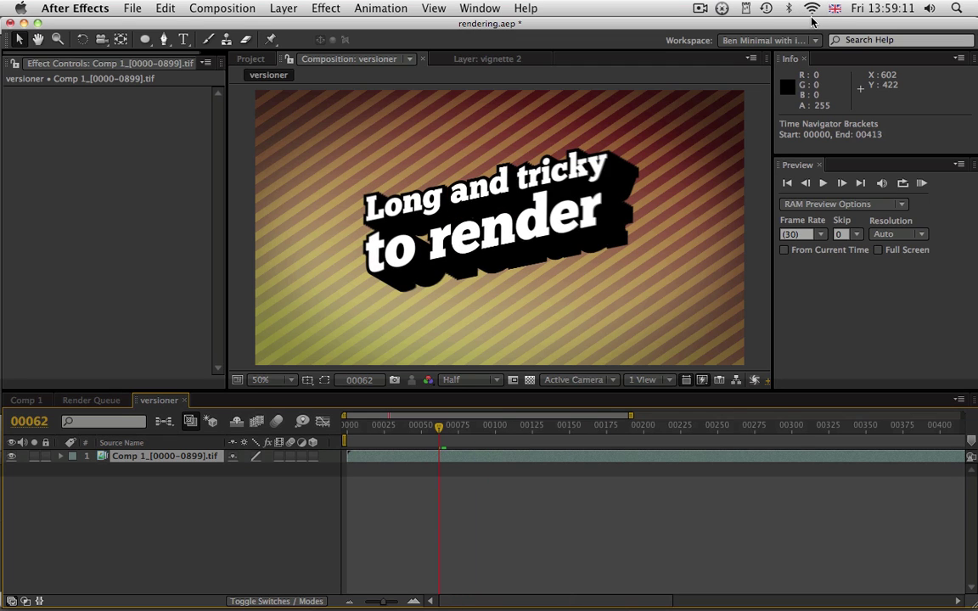
mouse_move(440, 430)
left_mouse_down()
mouse_move(456, 428)
mouse_move(434, 429)
left_mouse_up()
key("super+Tab")
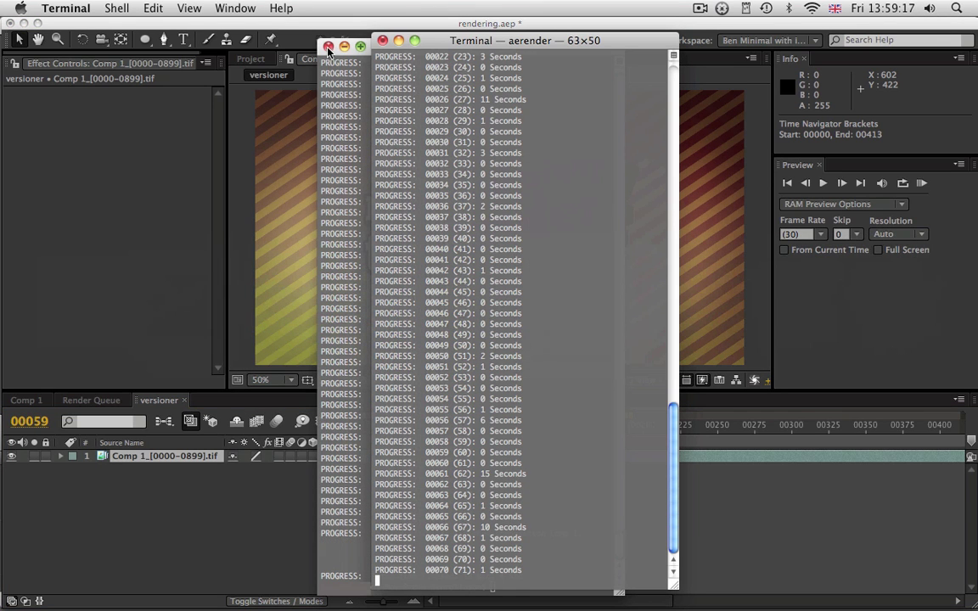
left_click_drag(400, 40, 398, 33)
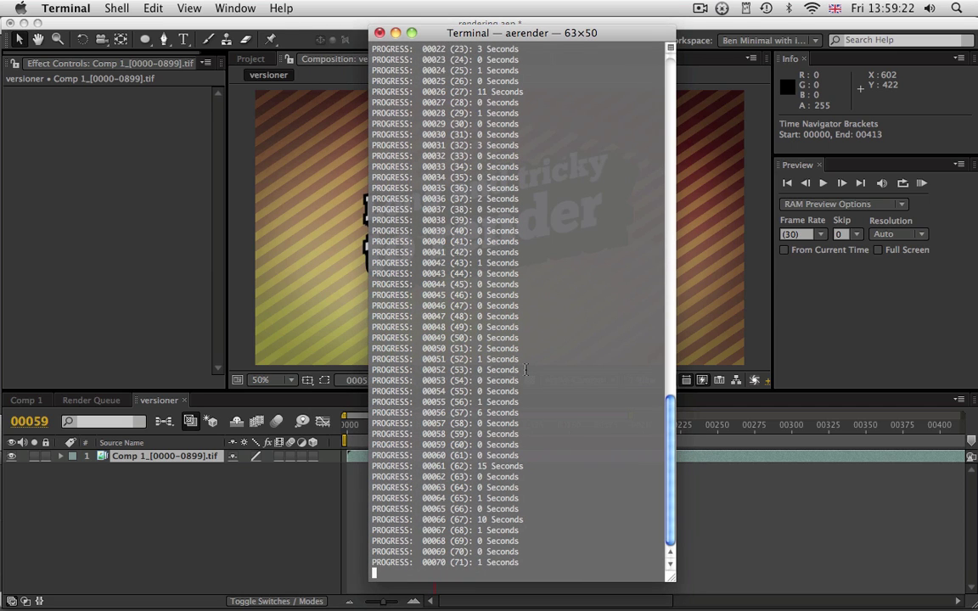
left_click(264, 509)
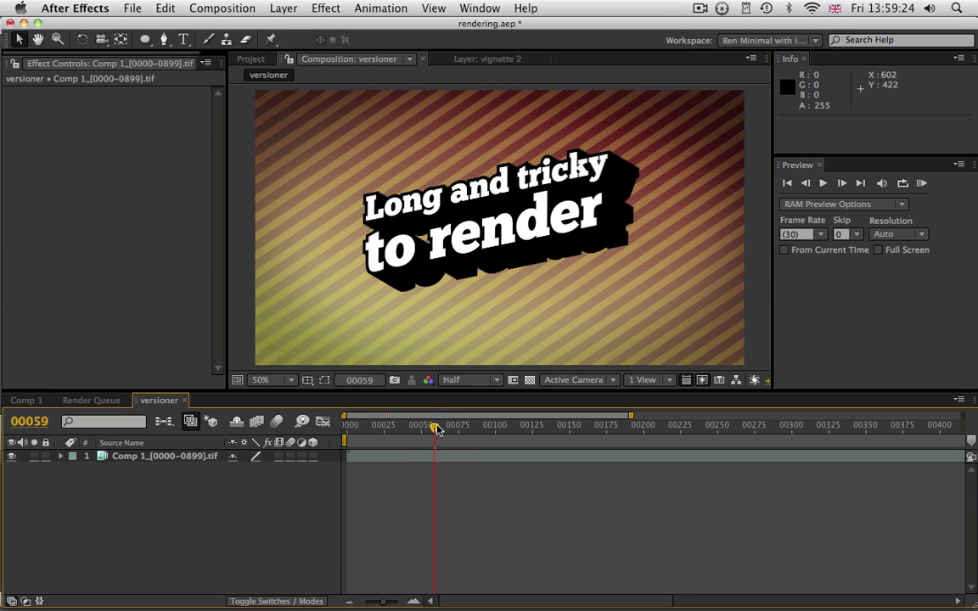
- Scrub the versioner comp back to frame 6 and play a RAM preview of the rendered sequence
mouse_move(436, 427)
left_mouse_down()
mouse_move(425, 435)
mouse_move(432, 432)
left_mouse_up()
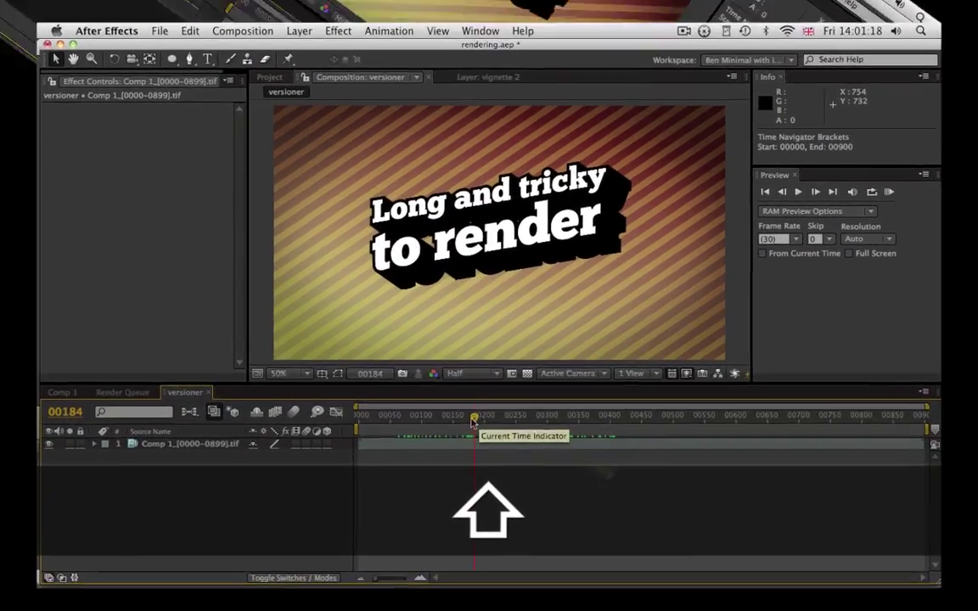
left_click_drag(474, 422, 353, 446)
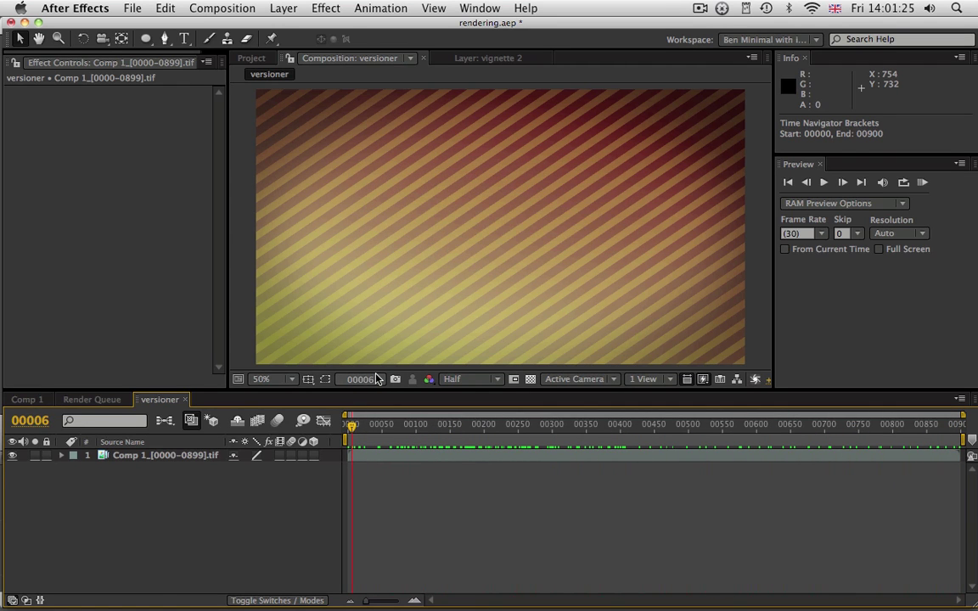
key("KP_0")
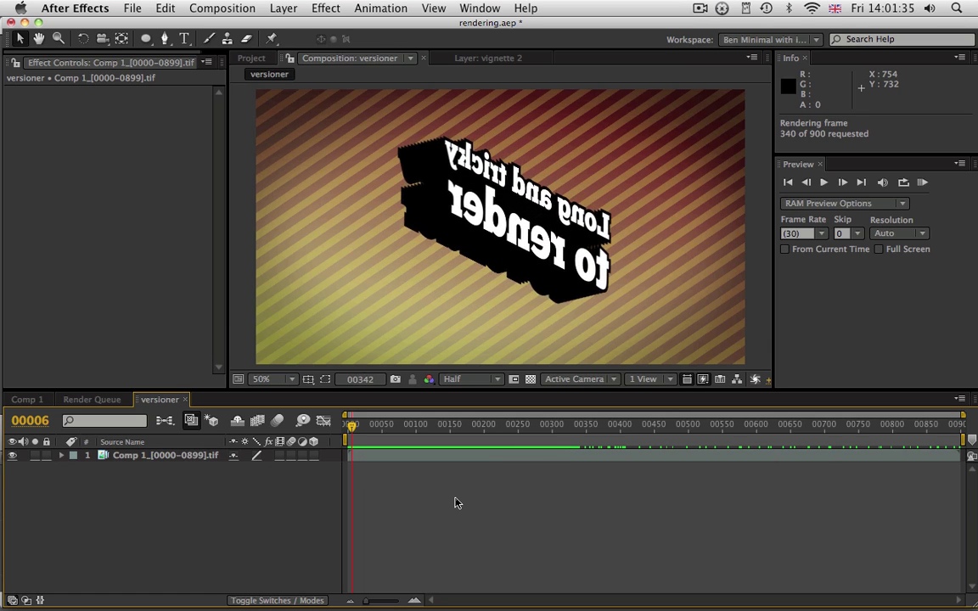
key("space")
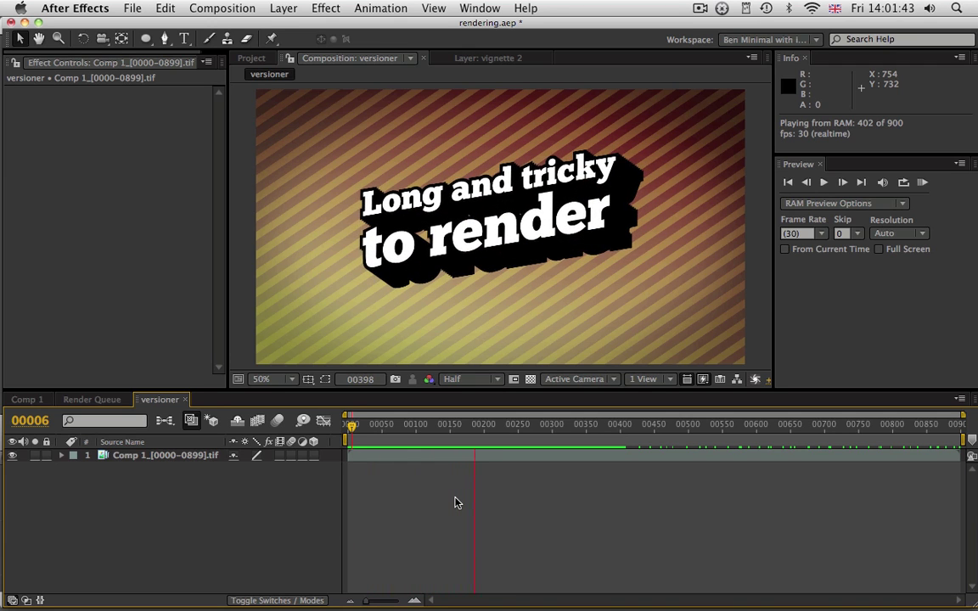
- Stop the preview in the versioner comp, then switch to Comp 1 and move to frame 154
key("space")
left_click_drag(471, 438, 516, 439)
left_click(33, 400)
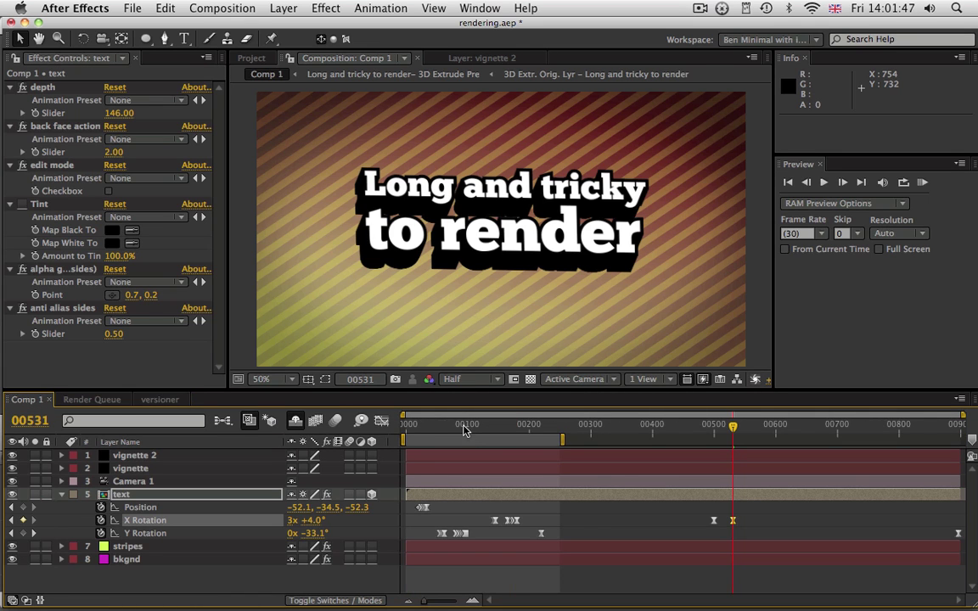
left_click(503, 430)
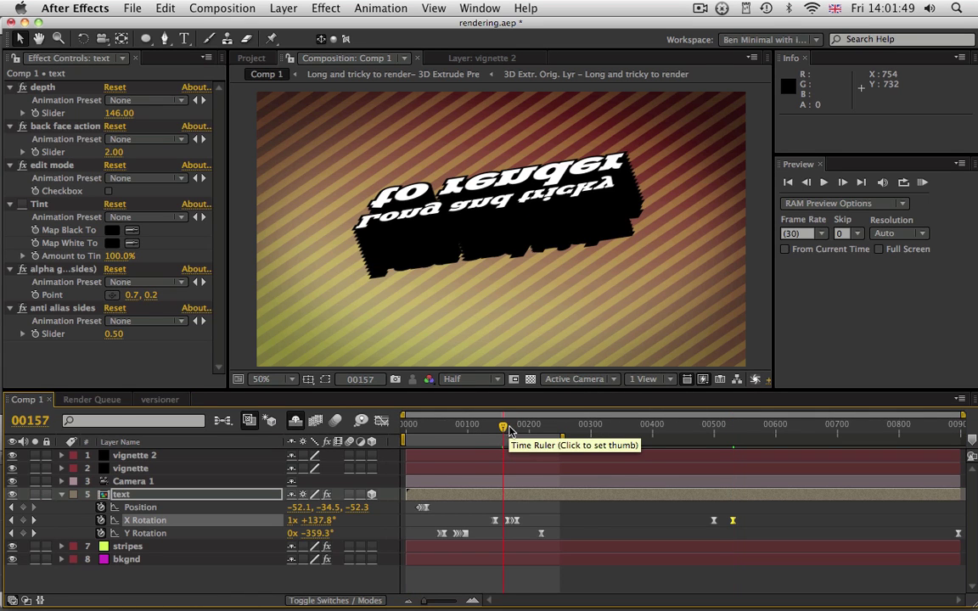
mouse_move(501, 423)
left_mouse_down()
mouse_move(484, 427)
mouse_move(498, 438)
left_mouse_up()
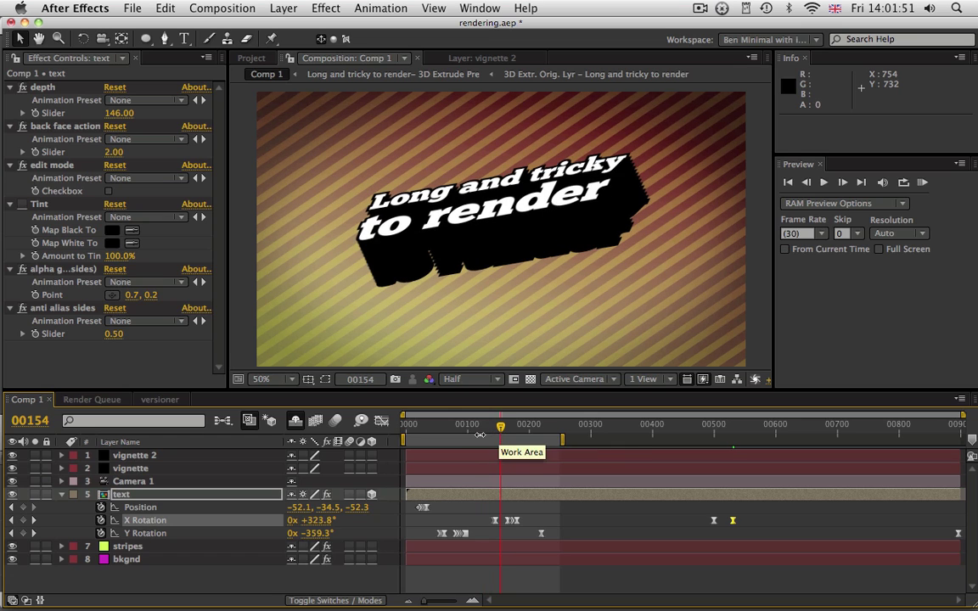
- Reveal the shy layers in Comp 1, collapse the expanded layer properties and turn on the color adjust layer's visibility
left_click(295, 420)
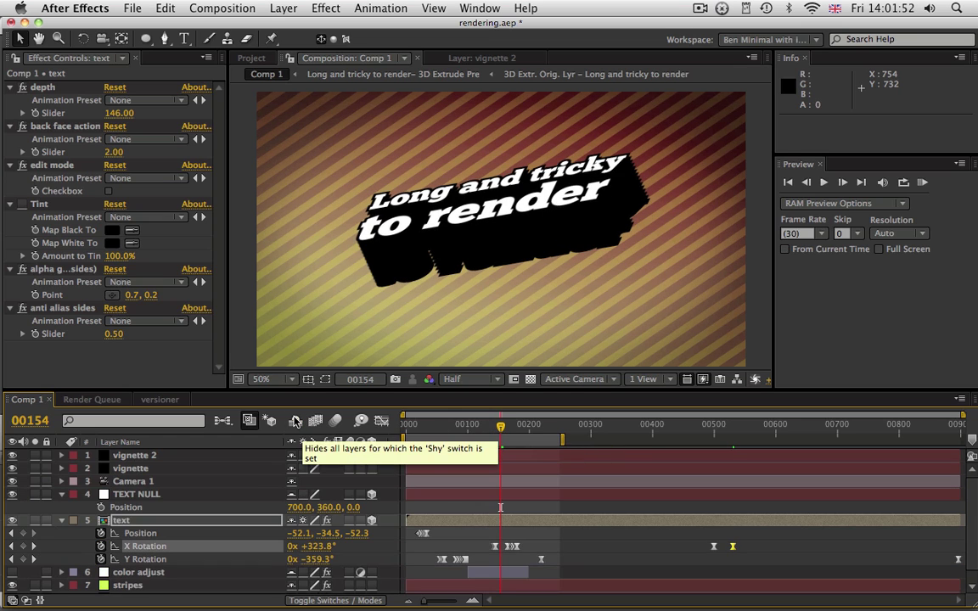
left_click(60, 494)
left_click(60, 507)
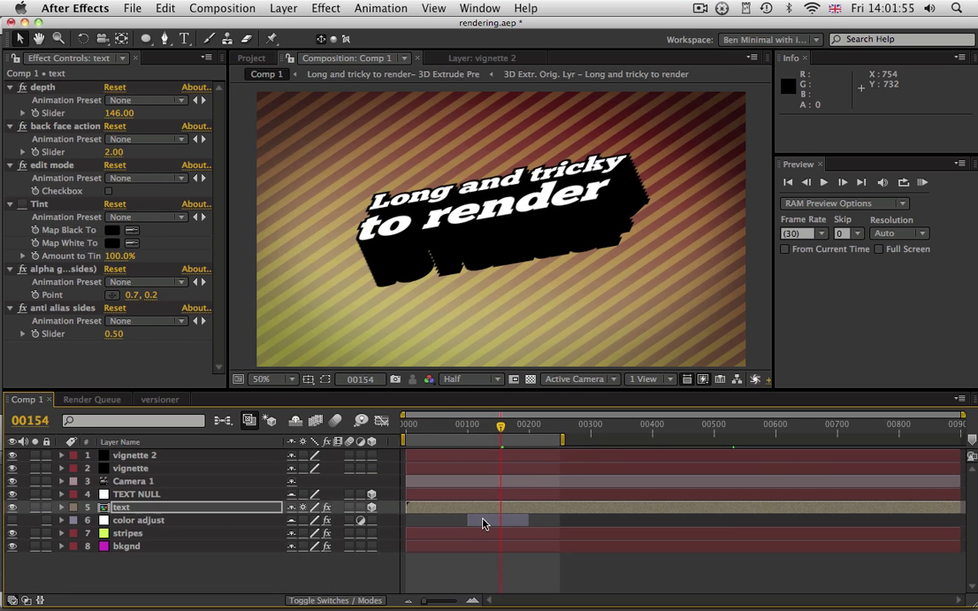
left_click(482, 523)
left_click(11, 519)
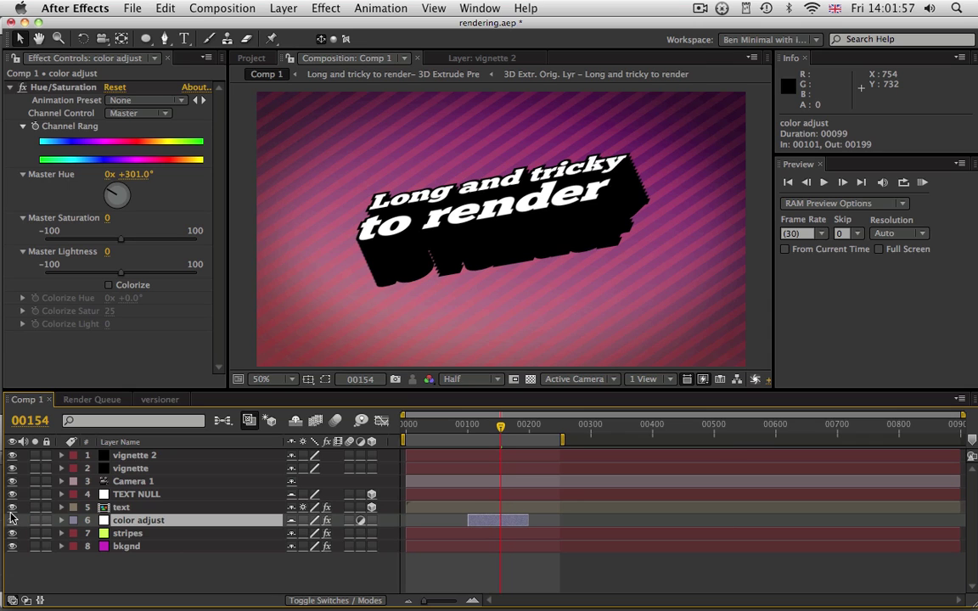
- Start Comp 1's work area at frame 101, where the color adjust layer begins, and check the frame before it
left_click_drag(501, 427, 497, 433)
left_click(482, 428)
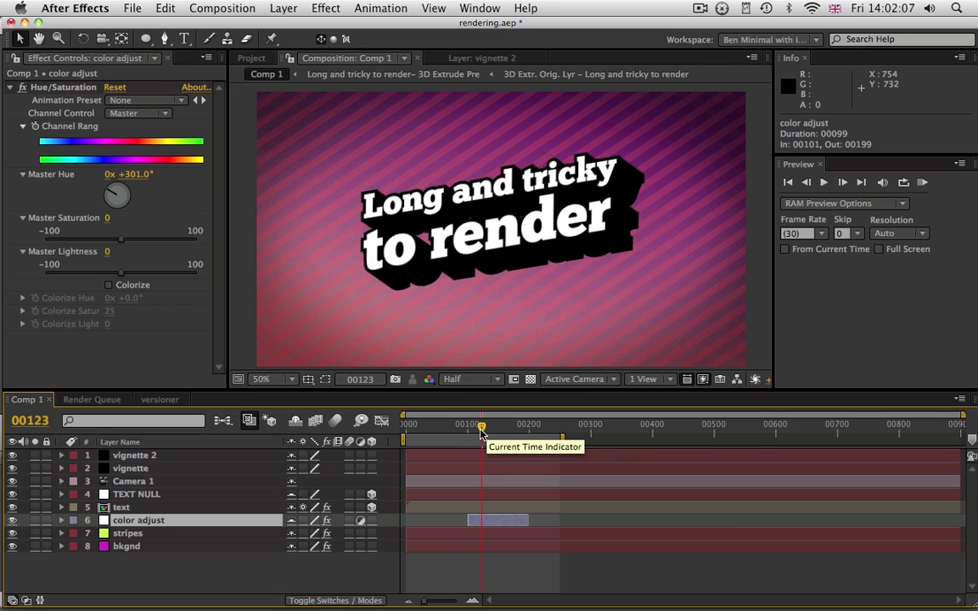
left_click_drag(483, 426, 468, 426)
key("b")
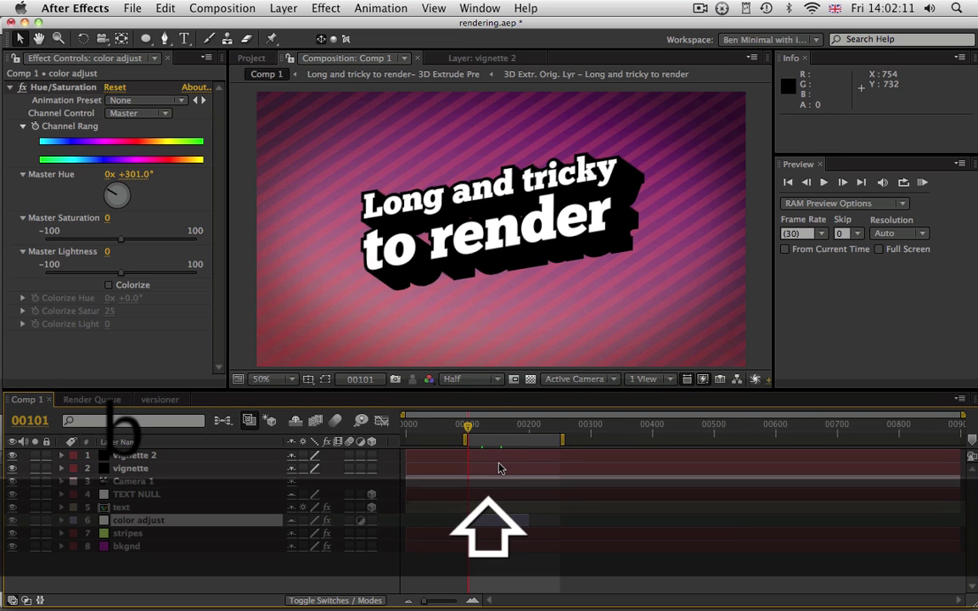
key("super+Left")
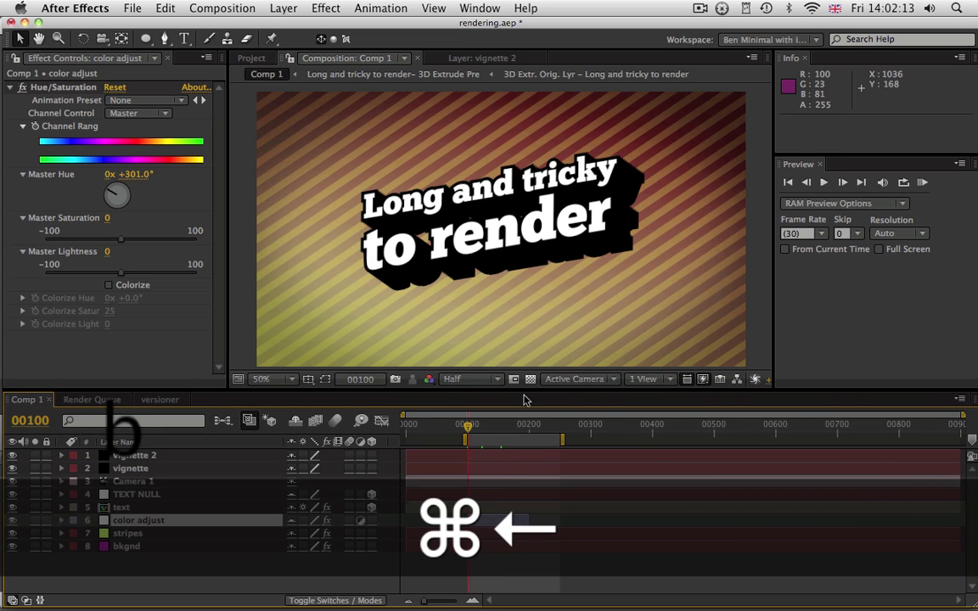
- End the work area at frame 199, where the color adjust layer stops, and scrub back to frame 157
key("super+Right")
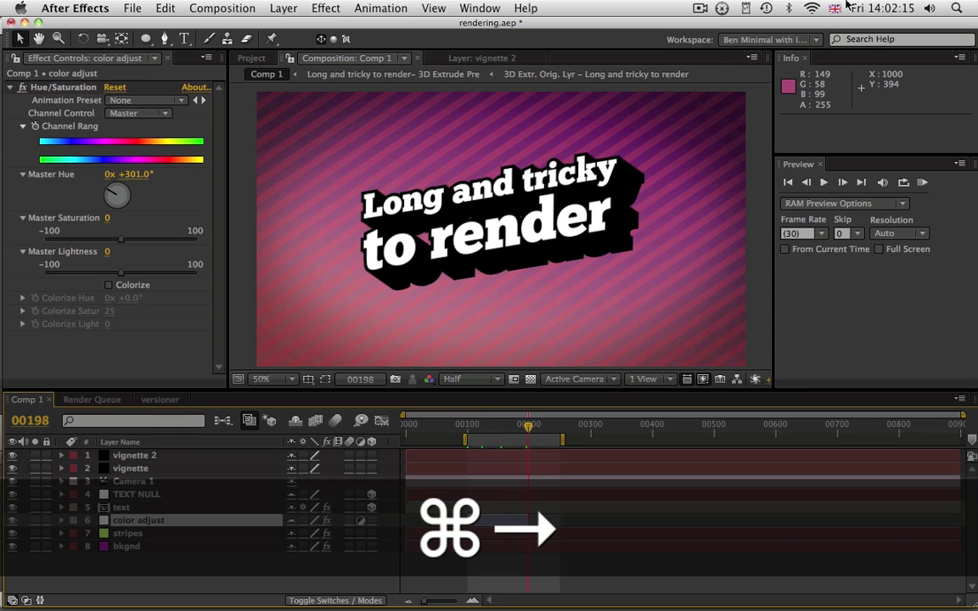
key("n")
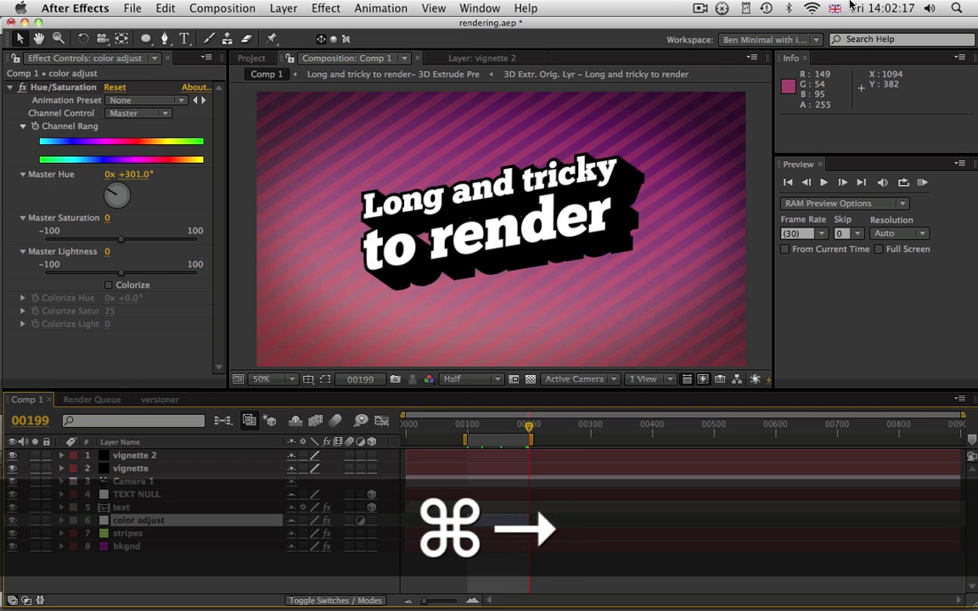
key("super+Right")
key("super+Left")
left_click_drag(528, 427, 501, 434)
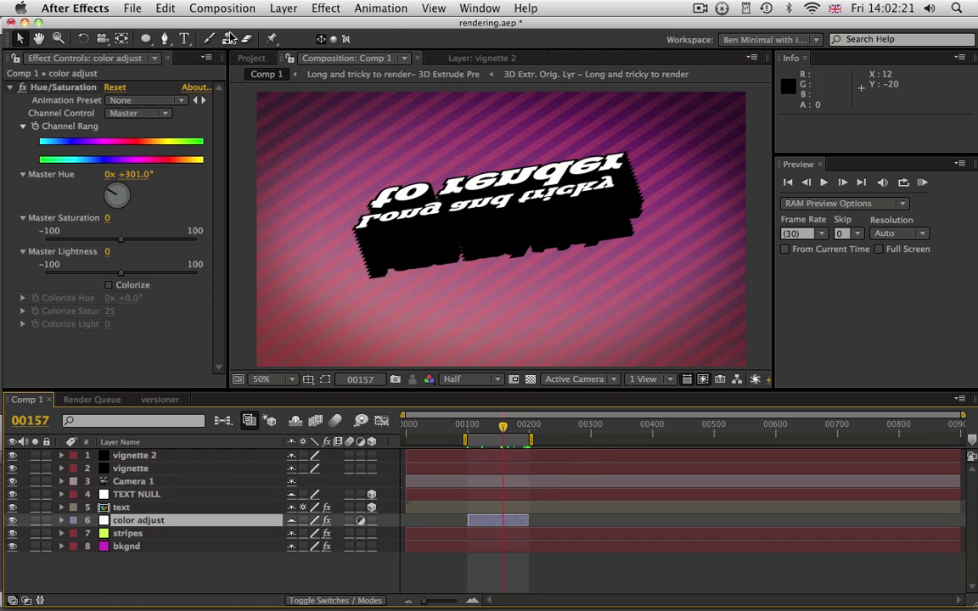
- Add Comp 1 to the render queue as a new movie and delete the old render item
left_click(224, 9)
left_click(234, 198)
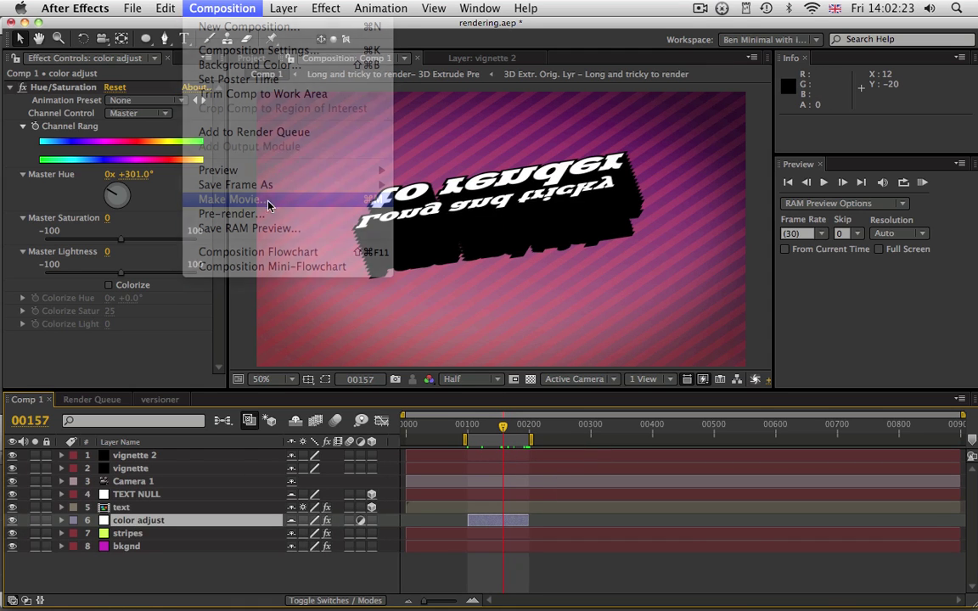
left_click(132, 473)
key("Delete")
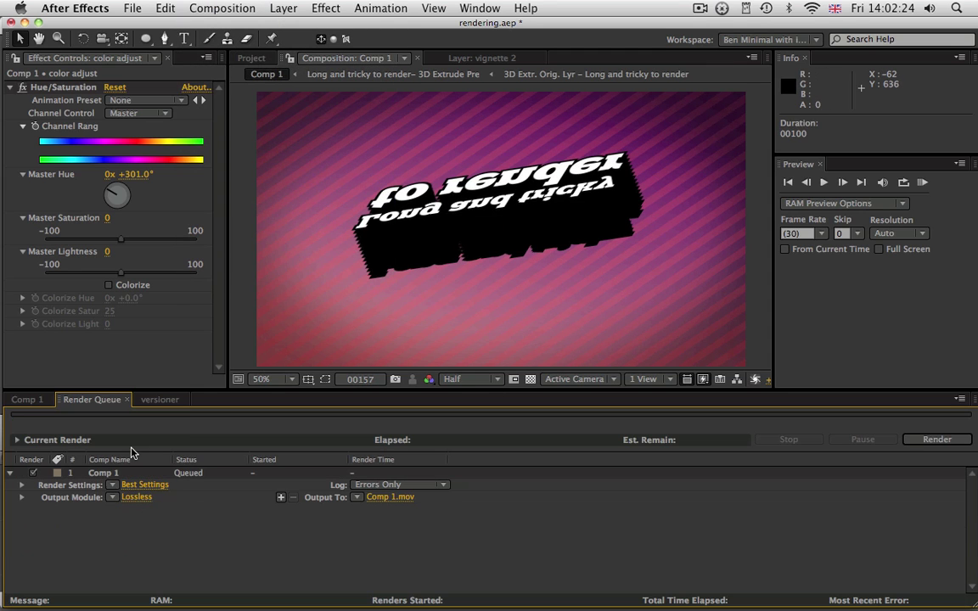
- Apply the tiff seq 2 output module to the queued item and save its output as Comp 1_[####].tif in the render folder
left_click(132, 496)
scroll(132, 584, "down", 5)
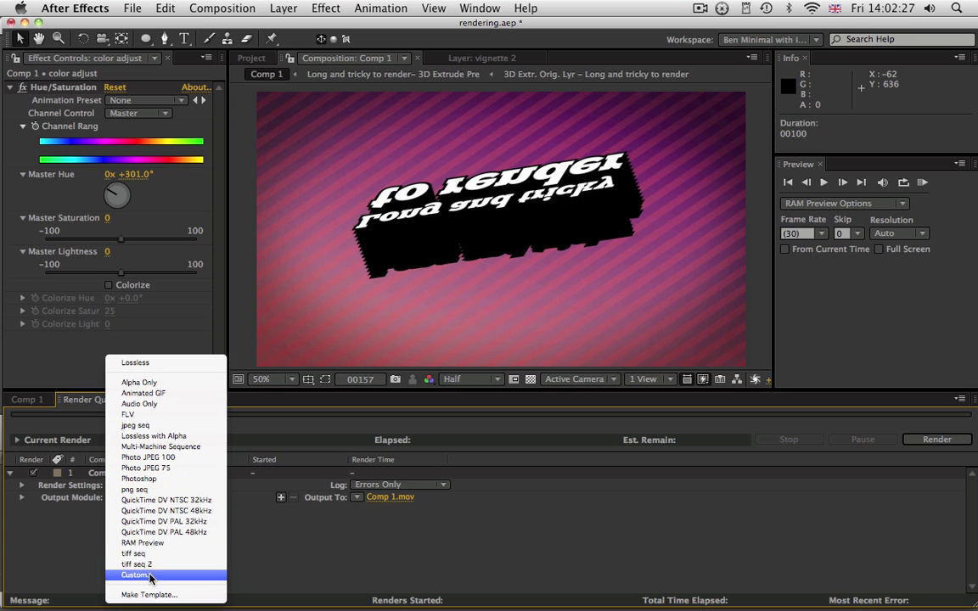
left_click(135, 565)
left_click(393, 499)
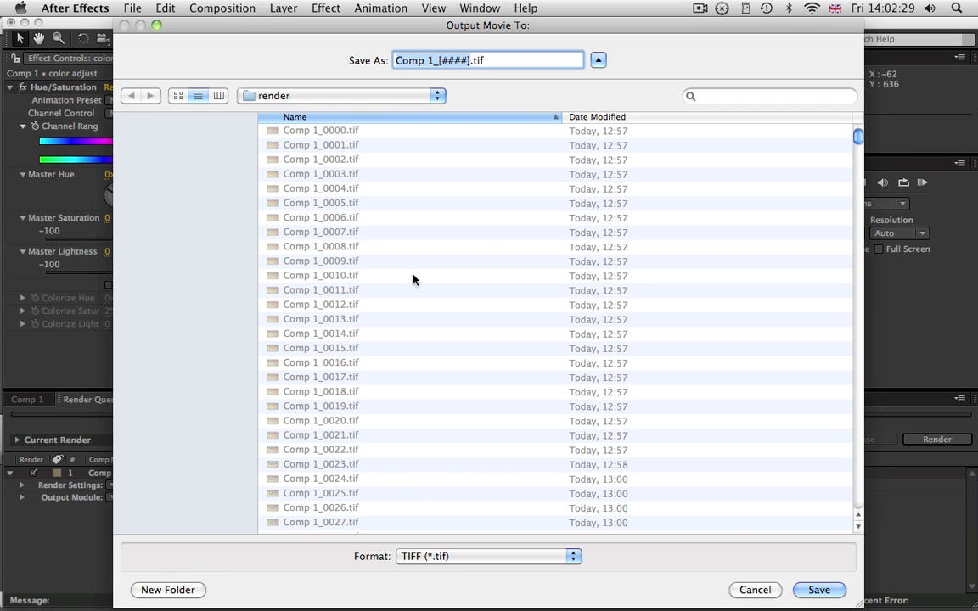
left_click(813, 589)
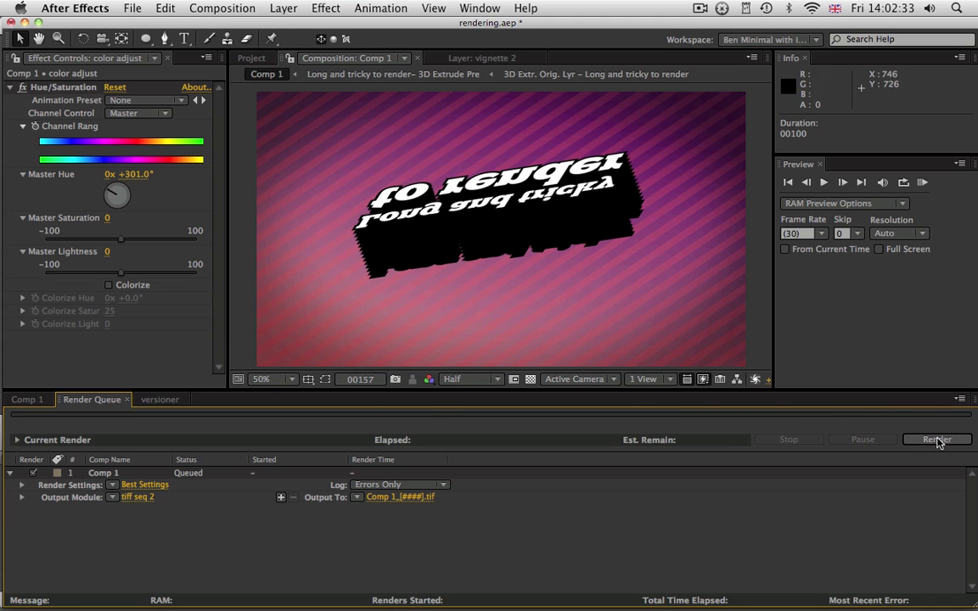
left_click(133, 8)
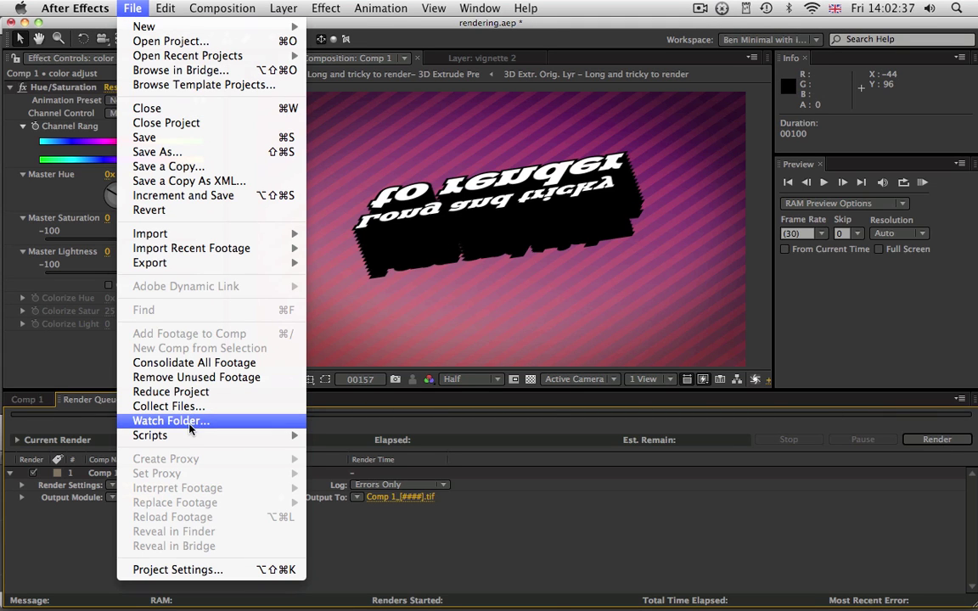
mouse_move(254, 434)
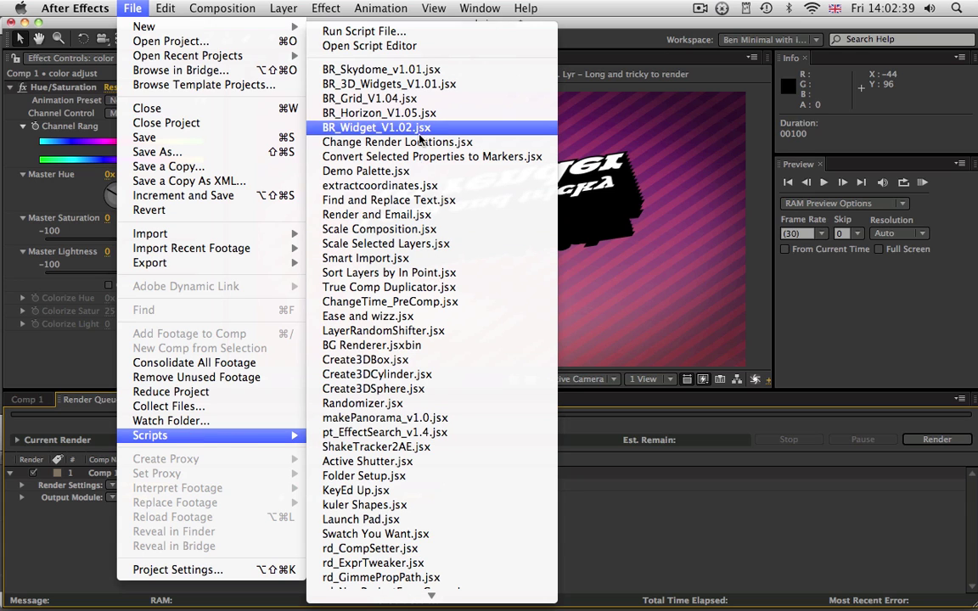
left_click(665, 551)
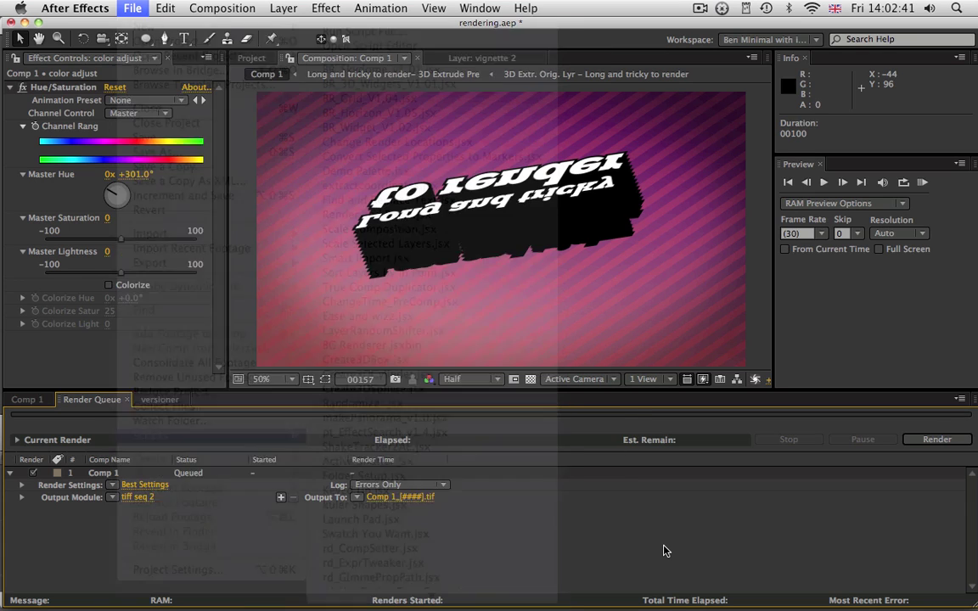
- Return to Comp 1, scrub to frame 149 and review its basic composition settings without changing them
left_click(26, 399)
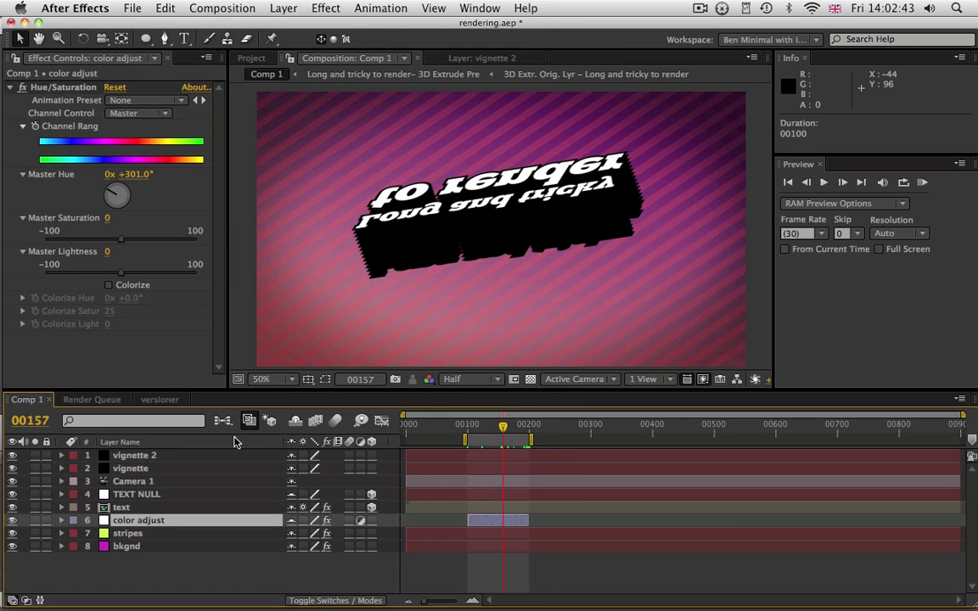
mouse_move(501, 427)
left_mouse_down()
mouse_move(490, 433)
mouse_move(499, 432)
left_mouse_up()
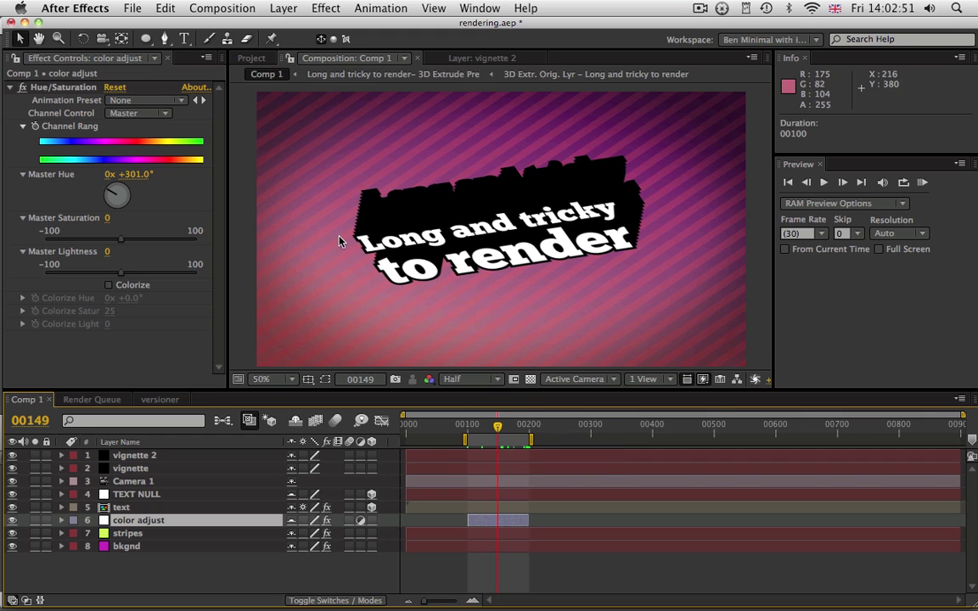
left_click(240, 12)
left_click(233, 50)
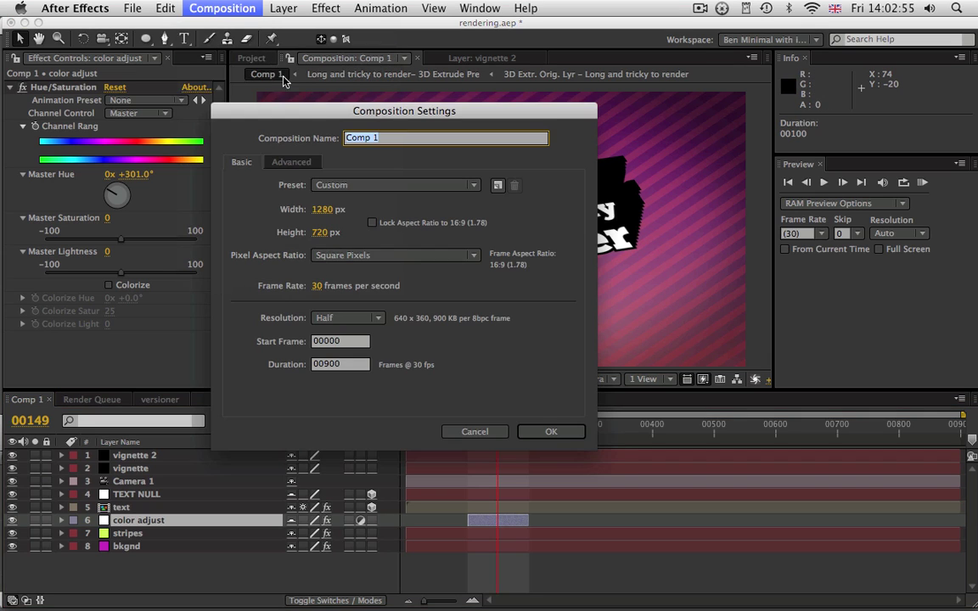
left_click_drag(286, 108, 162, 94)
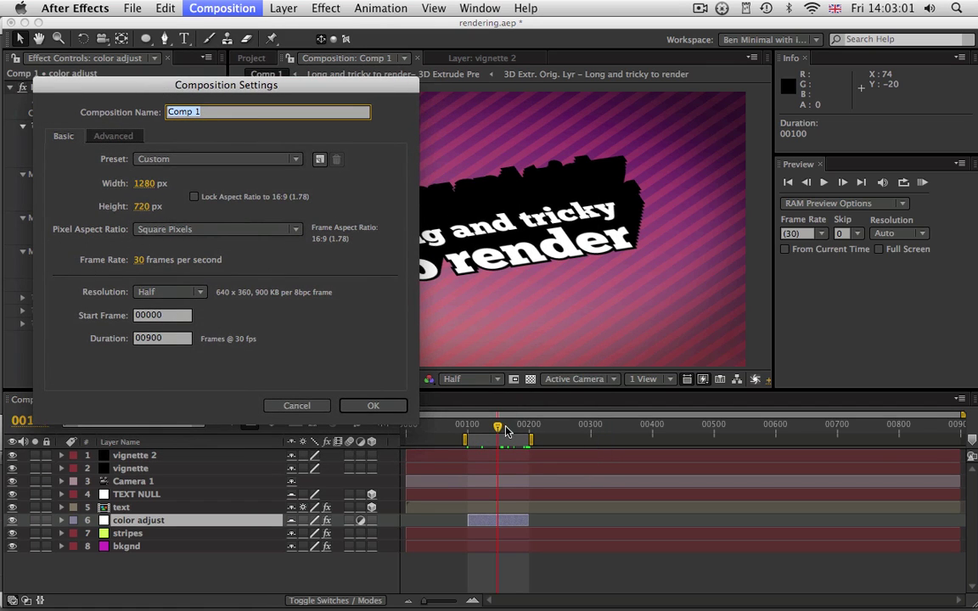
left_click(318, 407)
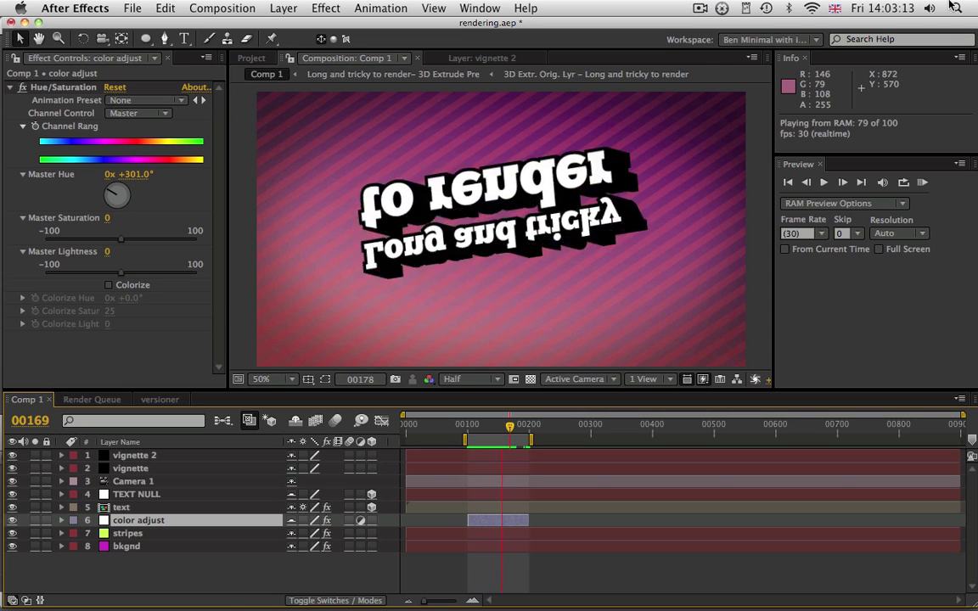
- Set the motion blur samples per frame to 8 in Comp 1's advanced composition settings and enable motion blur for the comp
left_click(221, 8)
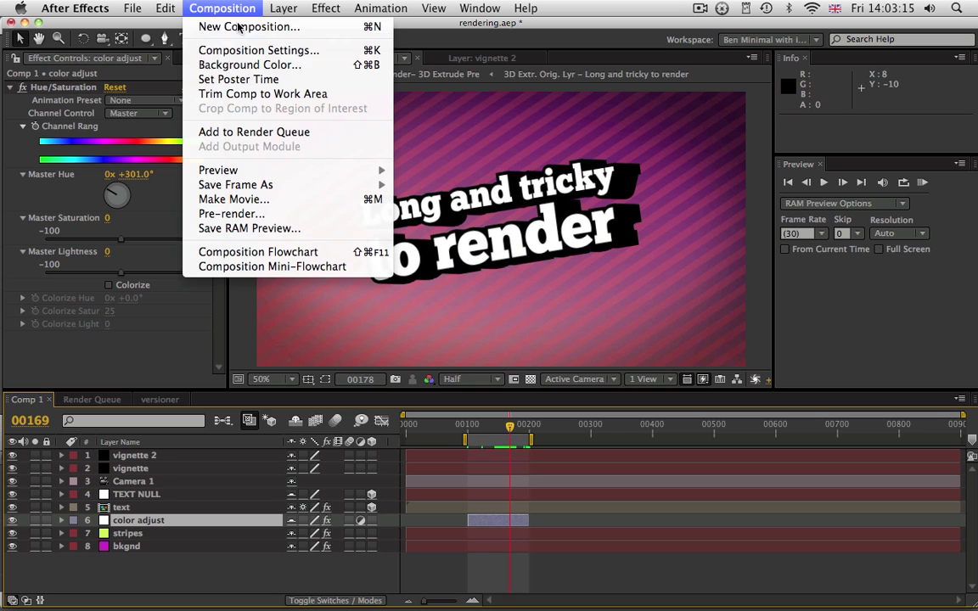
left_click(247, 49)
left_click_drag(266, 93, 359, 97)
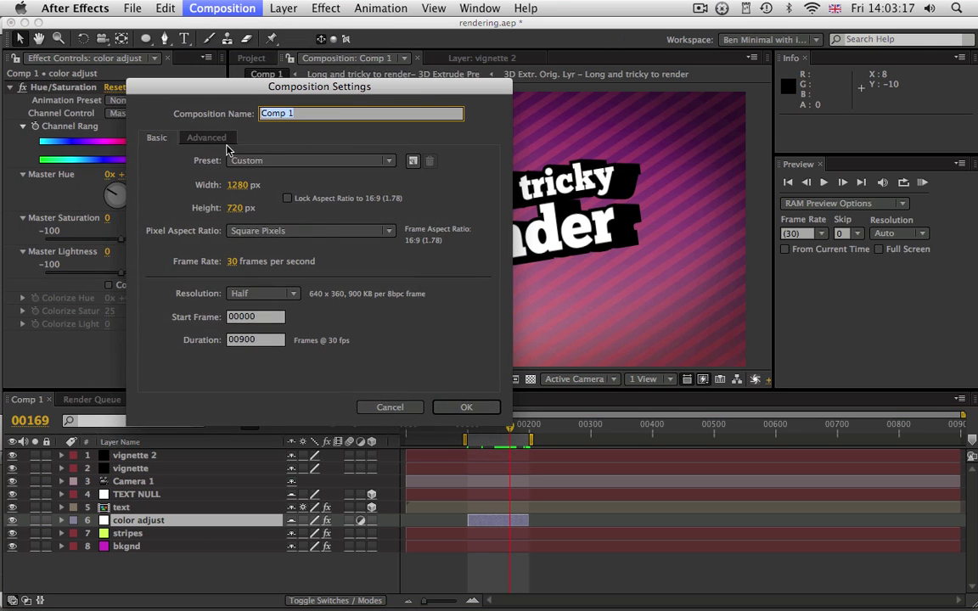
left_click(206, 137)
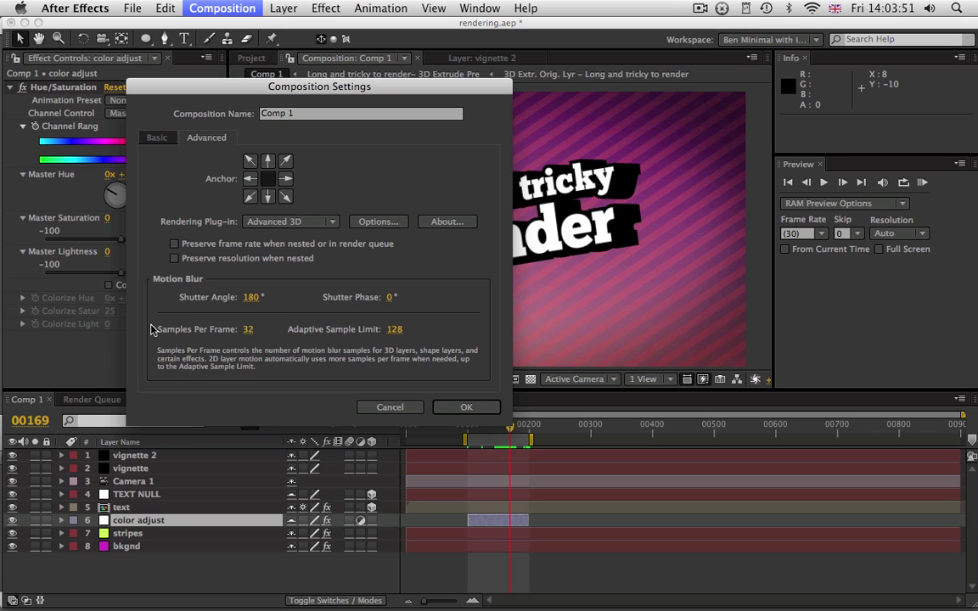
left_click(248, 329)
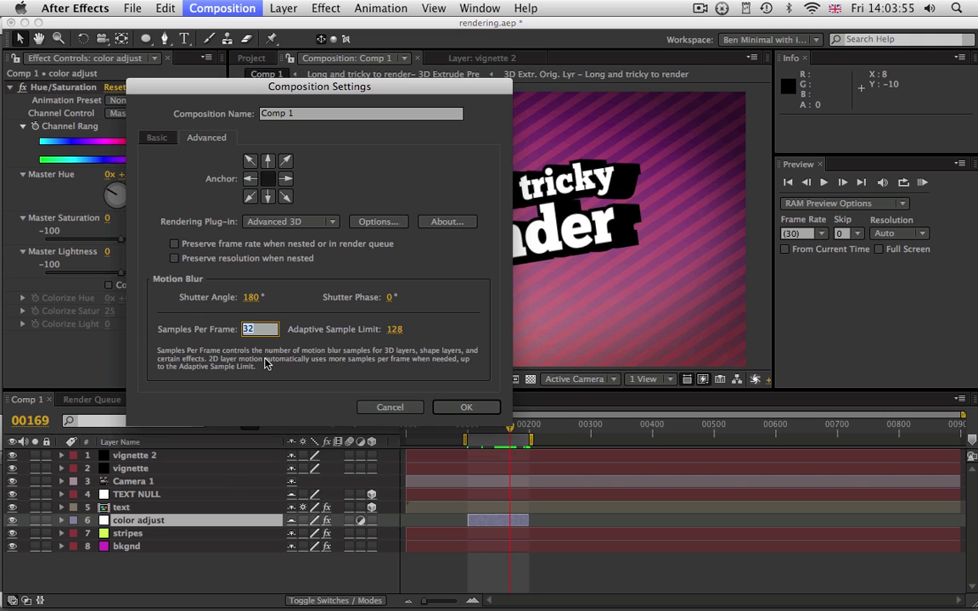
type("8")
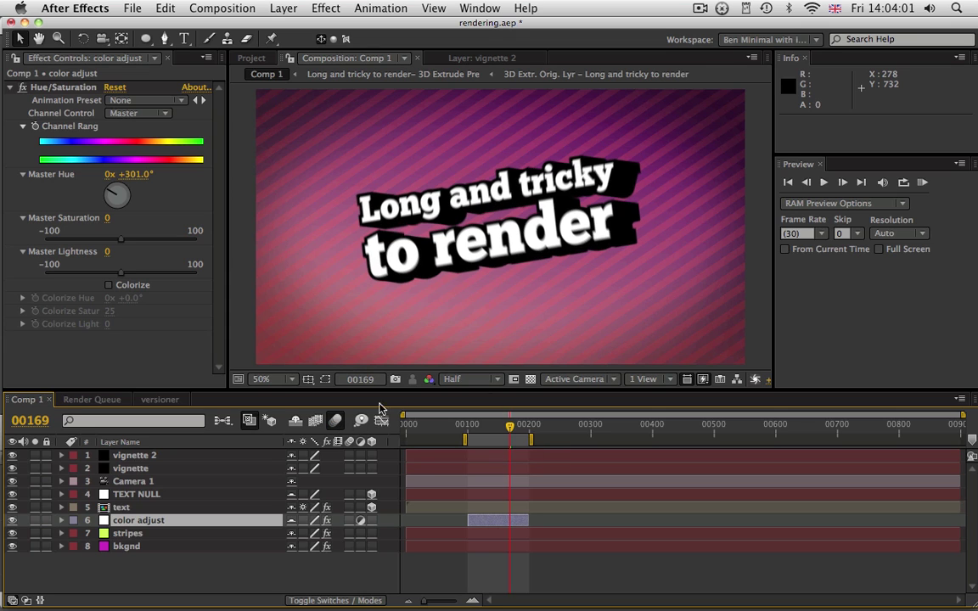
- Step back and forth through the frames of Comp 1 around frame 169, stopping at frame 161, to examine the text's motion blur
key("super")
key("super+Left")
key("super+Left")
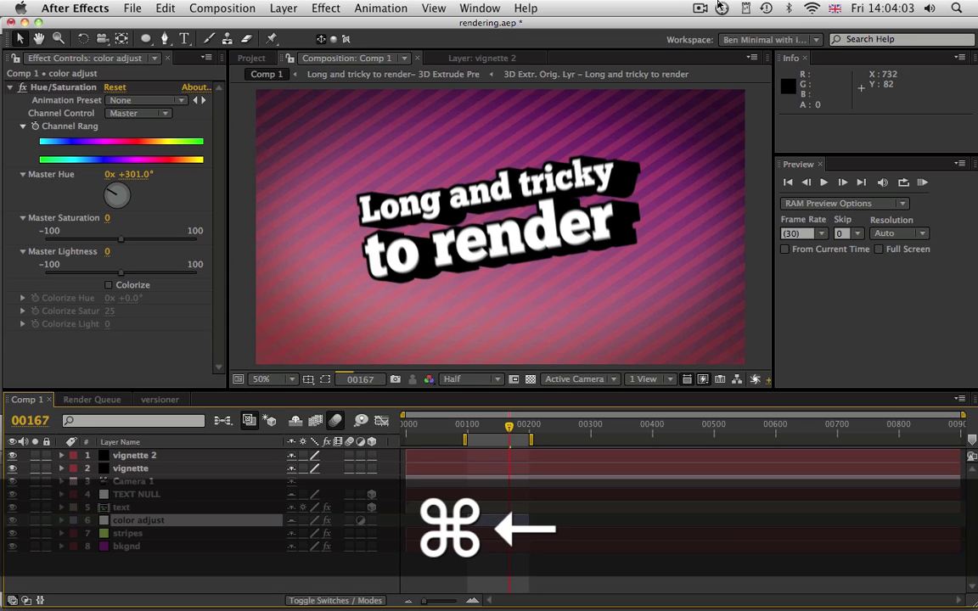
key("super+Right")
key("super+Right")
key("super+Right")
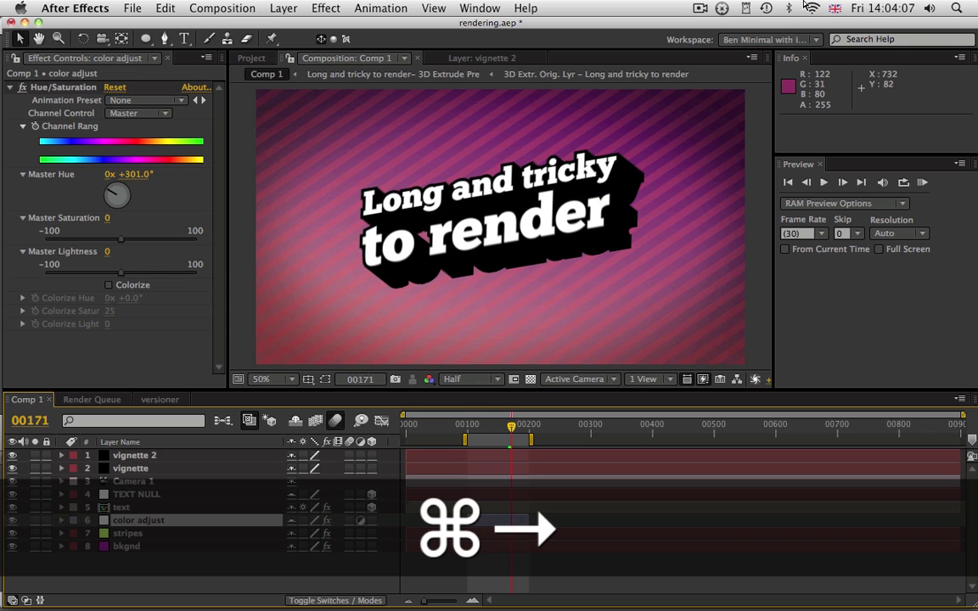
key("super+Right")
key("super+shift+Left")
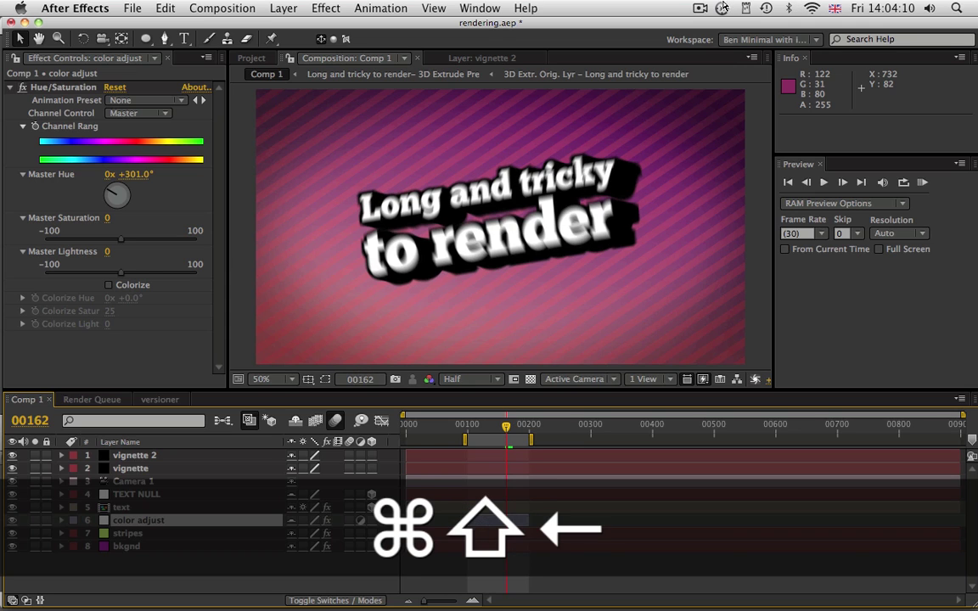
key("super+Left")
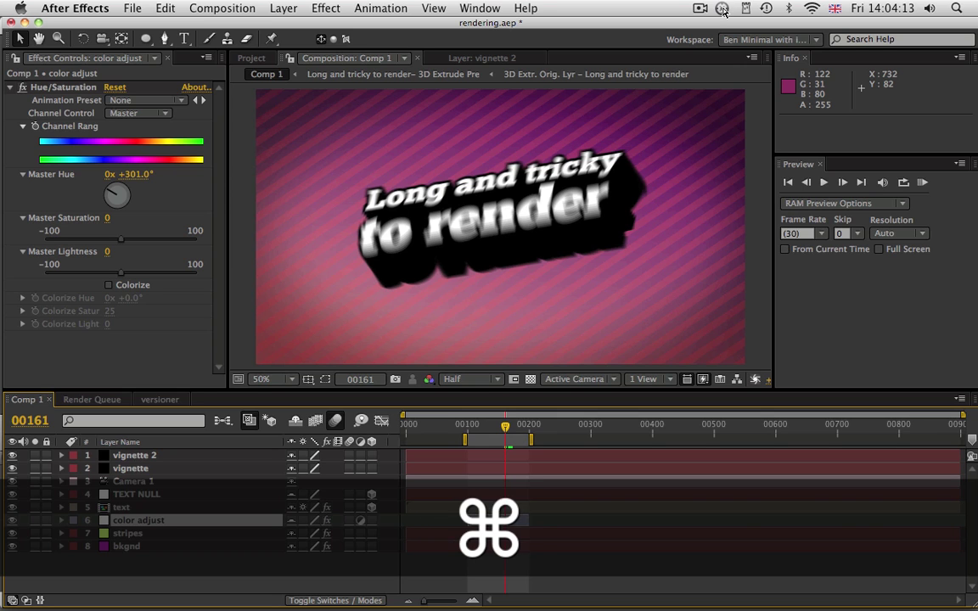
key("super+equal")
key("super+minus")
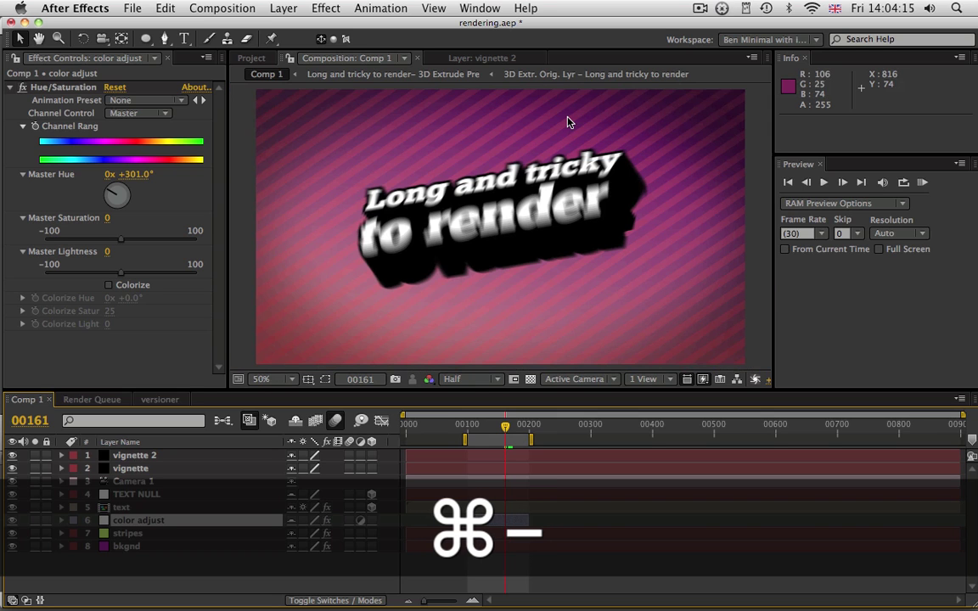
- Review the motion blur samples per frame in Comp 1's advanced composition settings without changing anything
left_click(222, 7)
left_click(253, 53)
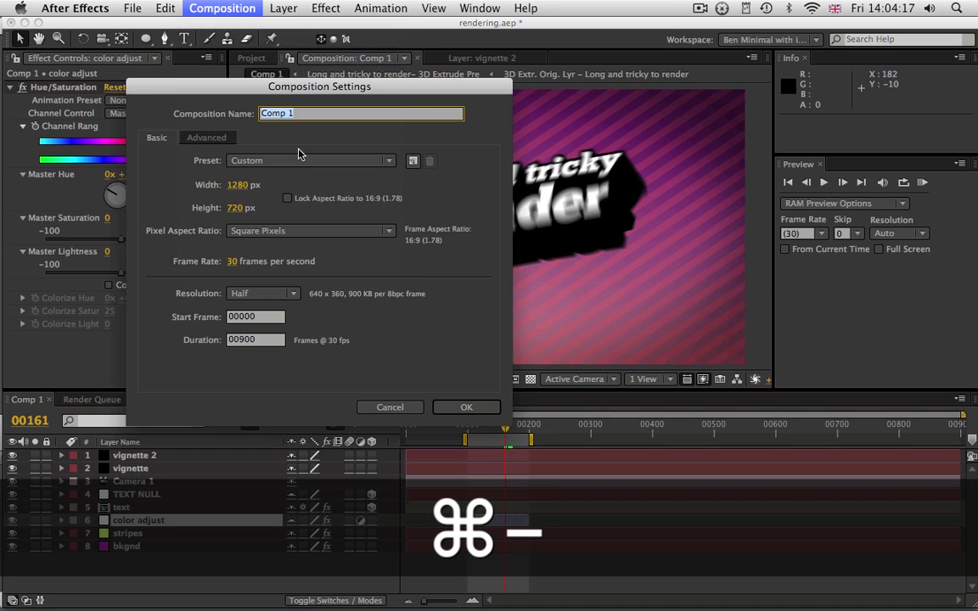
left_click(204, 136)
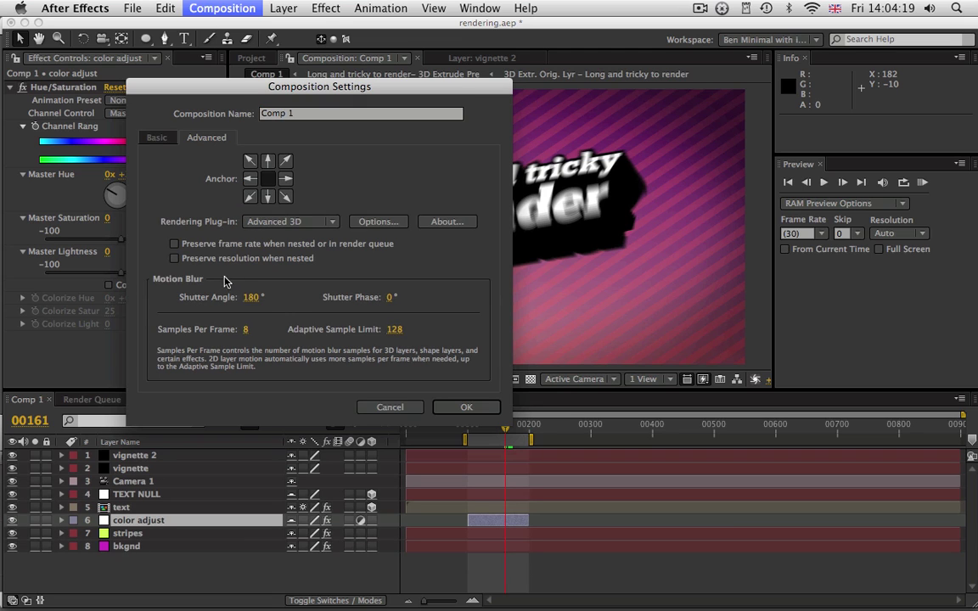
left_click(246, 331)
left_click(391, 408)
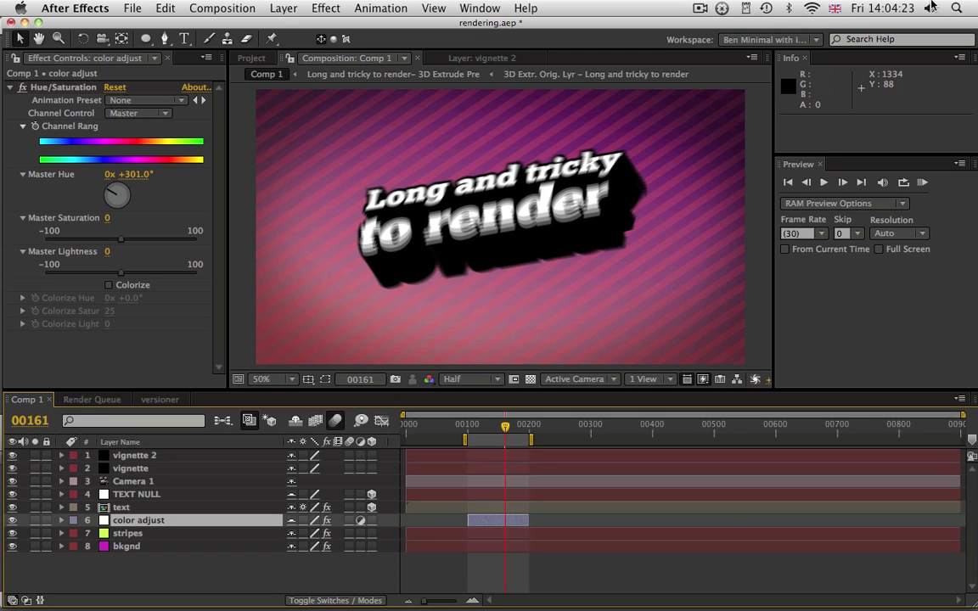
- Run RAM previews of Comp 1 from its current work area and from frame 144, stopping playback after viewing the motion
key("KP_0")
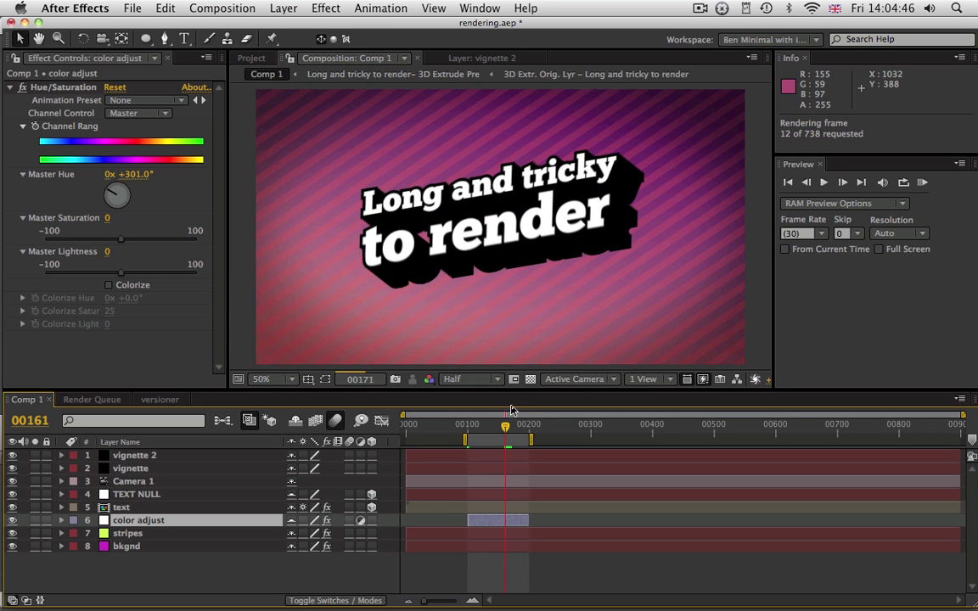
key("Escape")
left_click(495, 427)
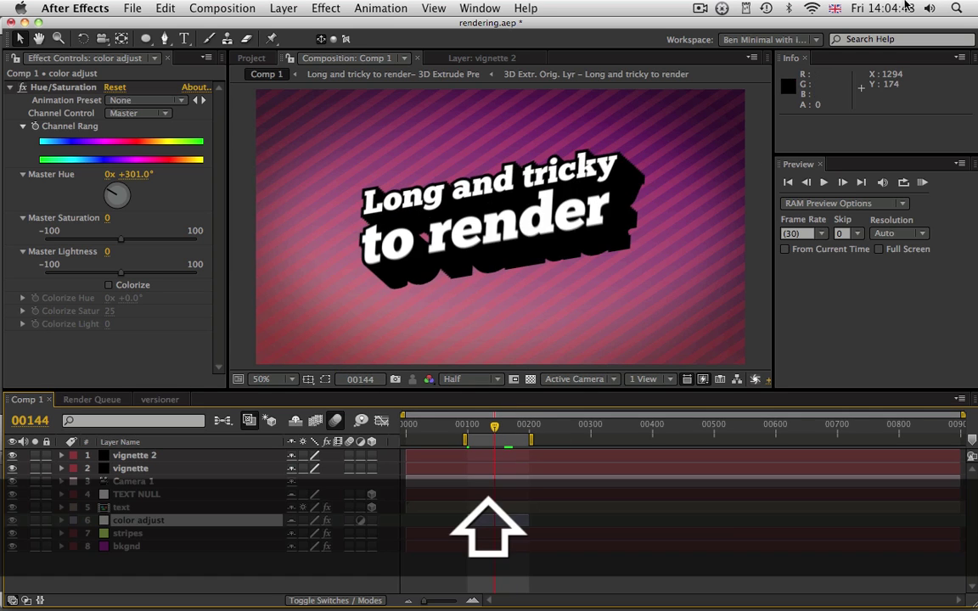
key("shift+KP_0")
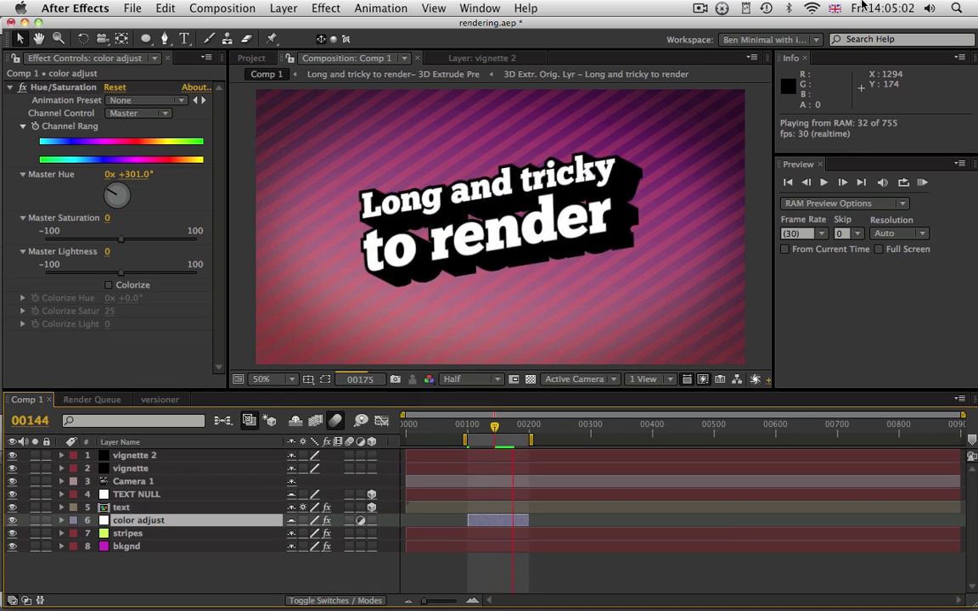
key("space")
- Save the project and start a background render of the queued Comp 1 with the BG Renderer script
key("super+m")
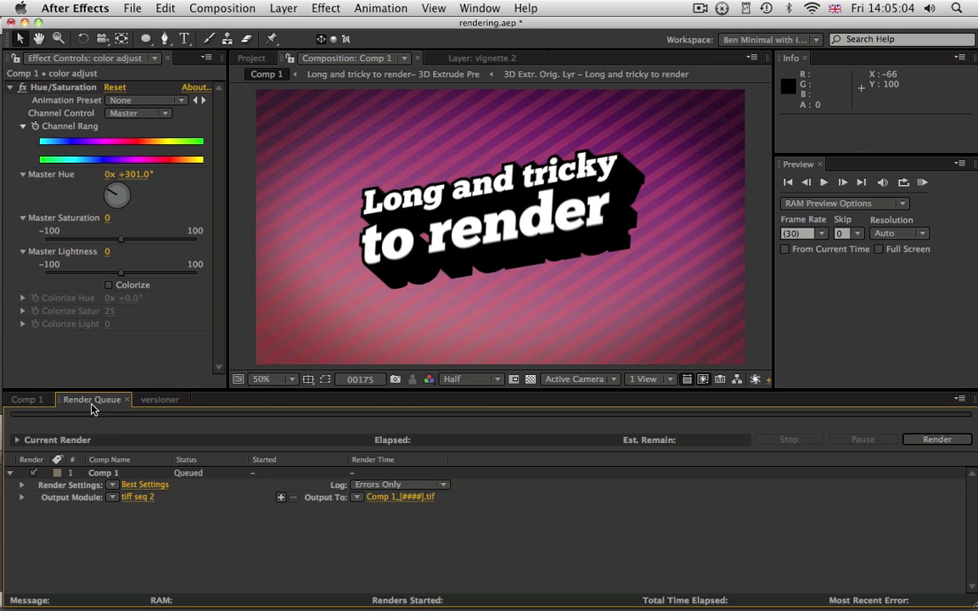
left_click(133, 7)
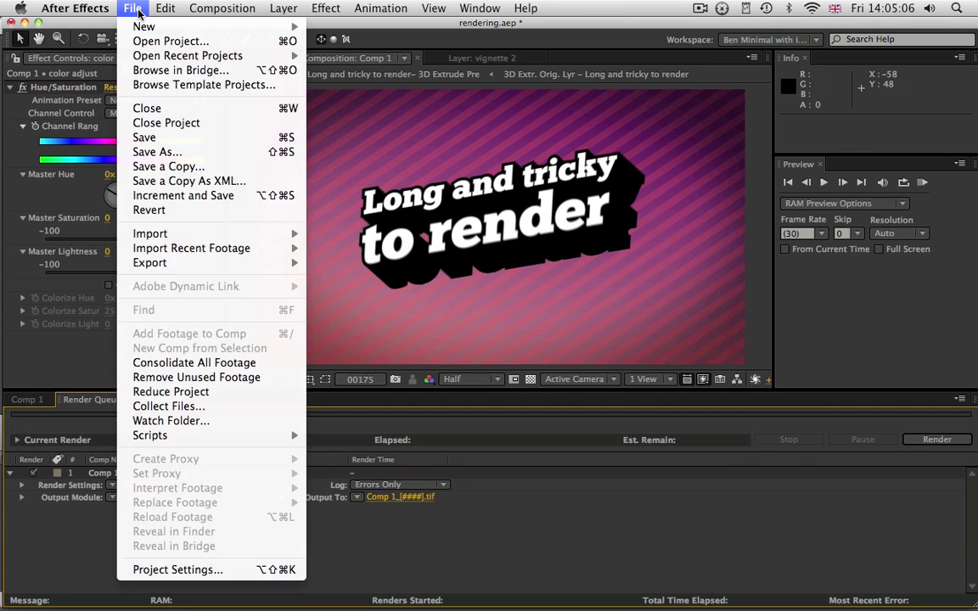
mouse_move(224, 440)
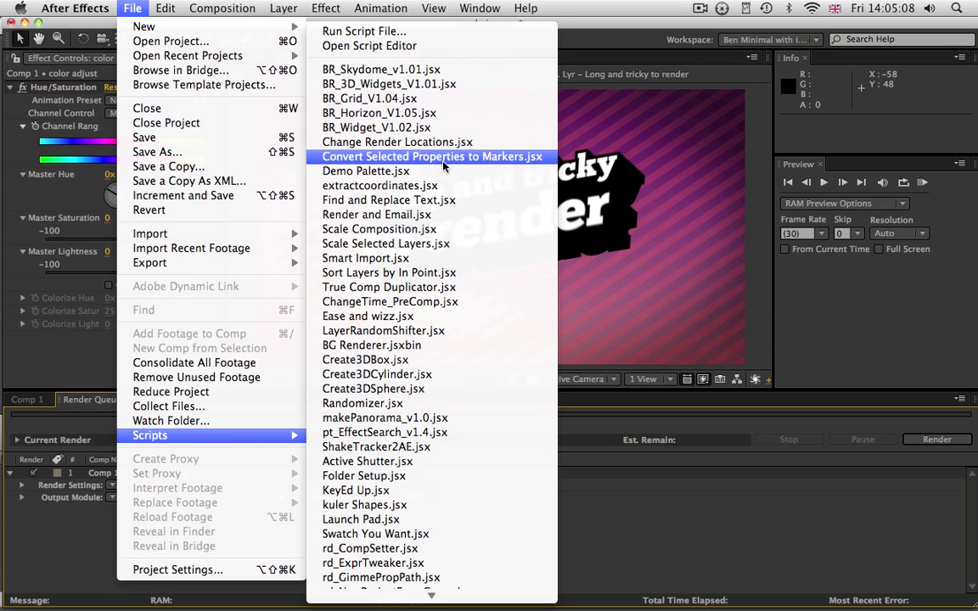
left_click(448, 345)
left_click(688, 357)
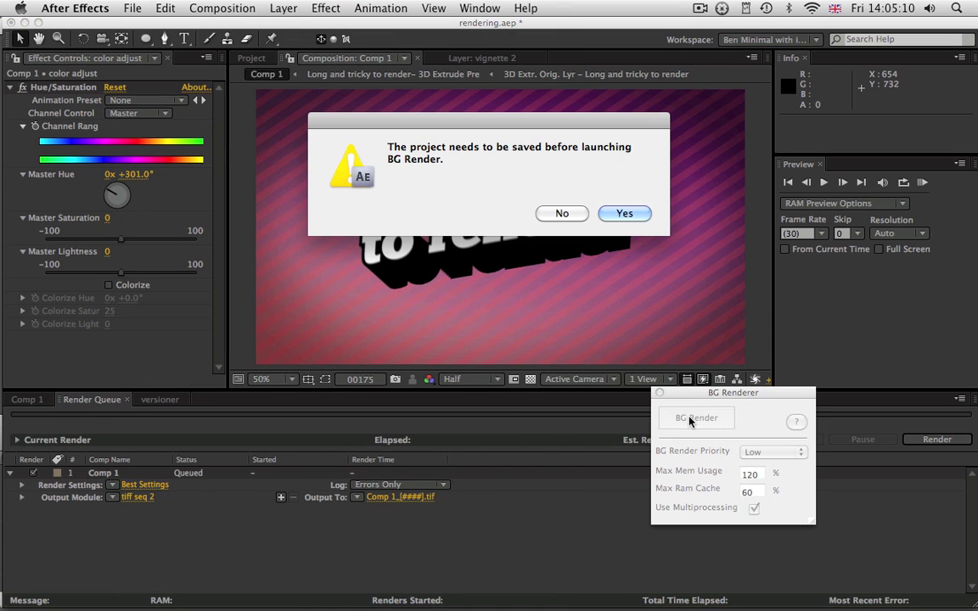
left_click(584, 209)
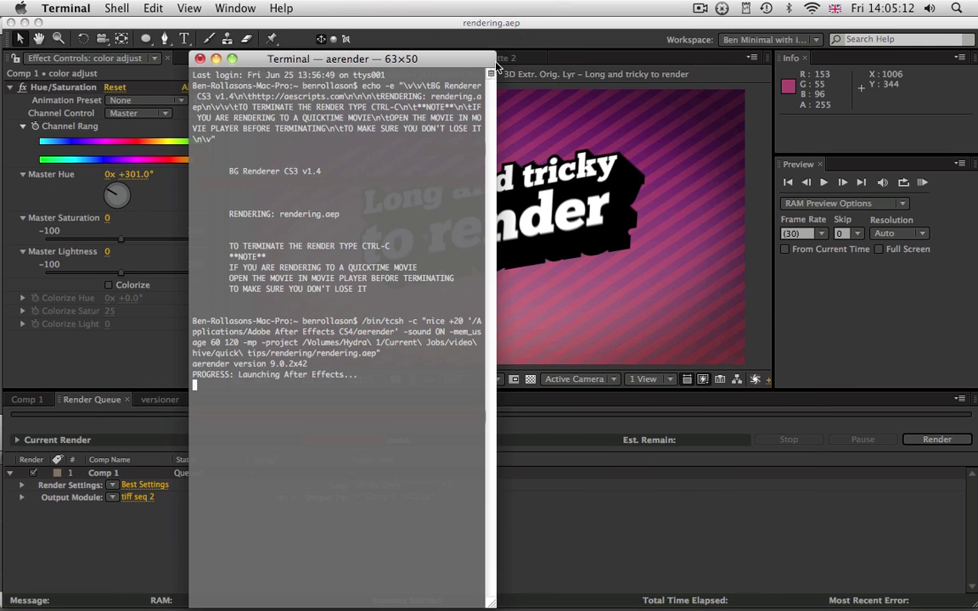
left_click(509, 23)
left_click_drag(679, 392, 683, 460)
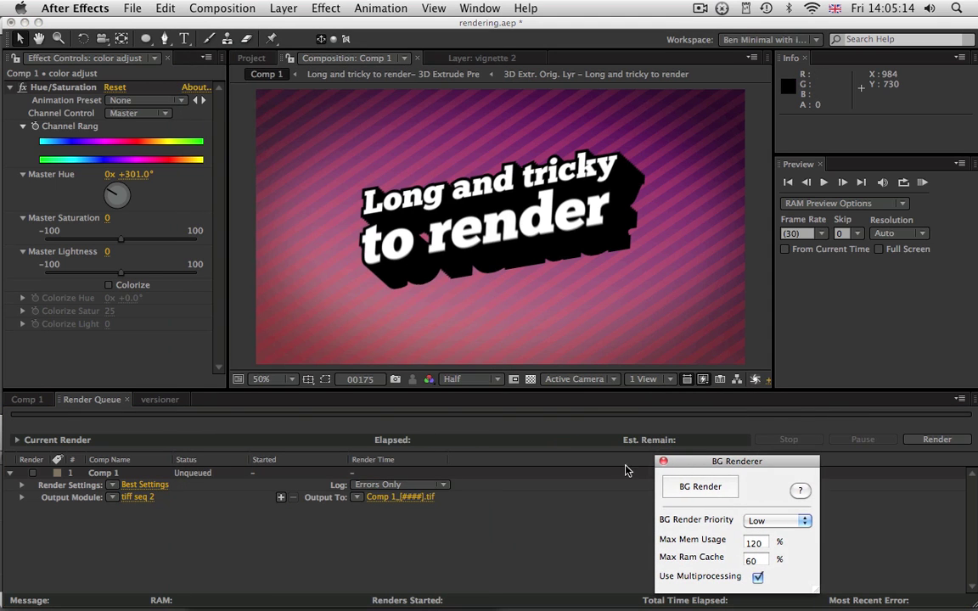
- Scrub the versioner comp to frame 163 and close the BG Renderer palette
key("super+Tab")
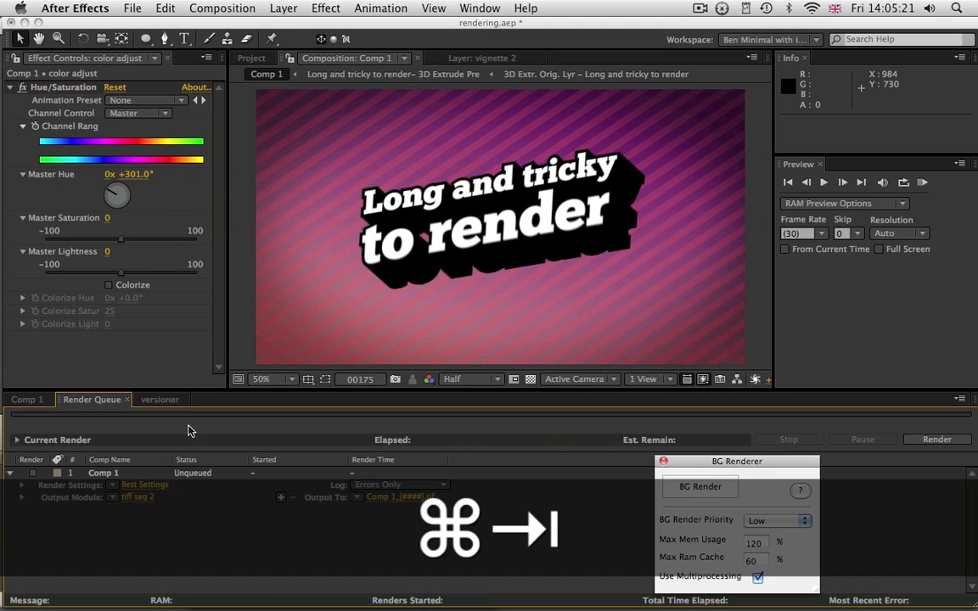
left_click_drag(452, 429, 459, 427)
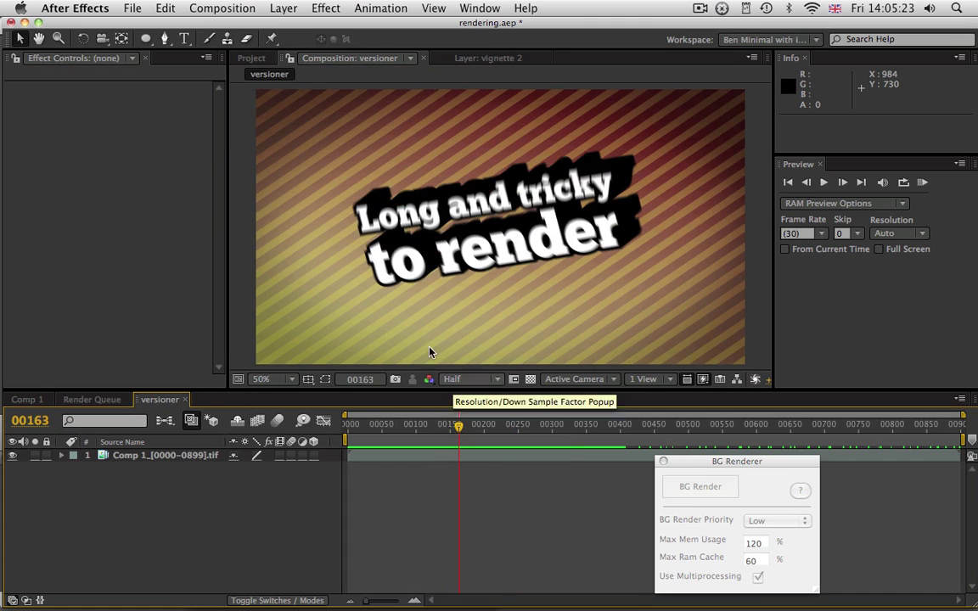
left_click(664, 461)
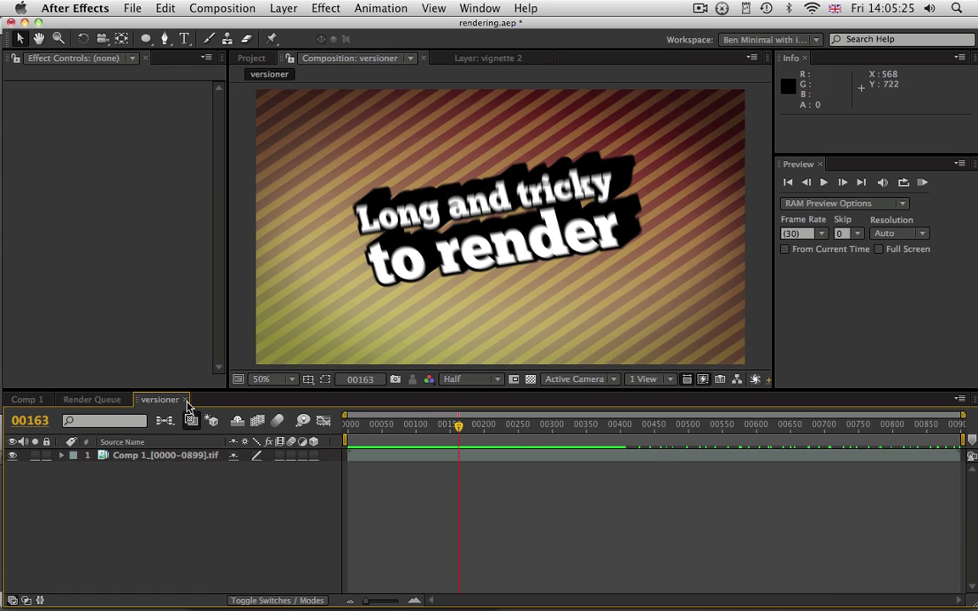
- Return to Comp 1, move to frame 145, and switch to Terminal to check the background render's progress
left_click(42, 401)
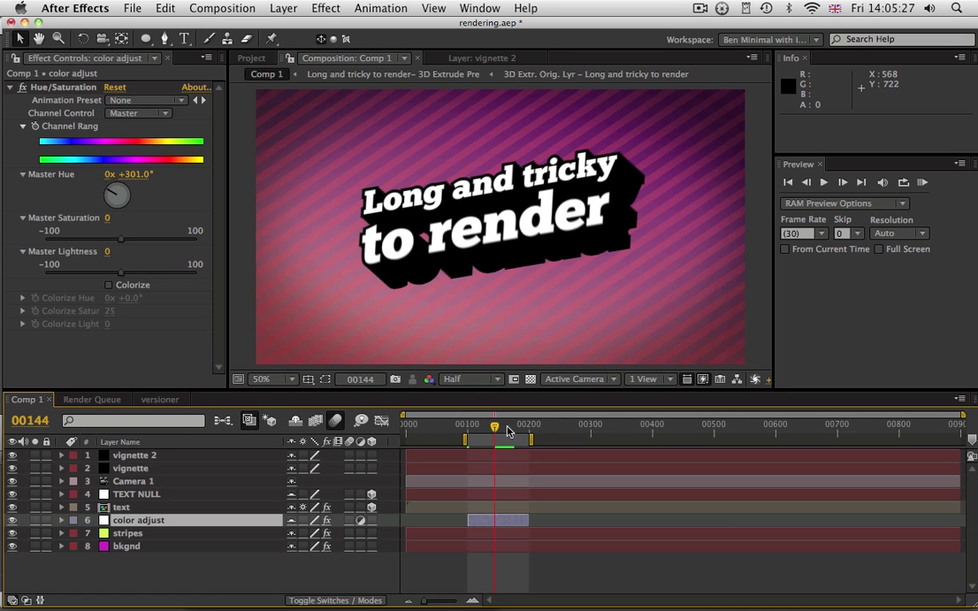
left_click_drag(498, 426, 496, 430)
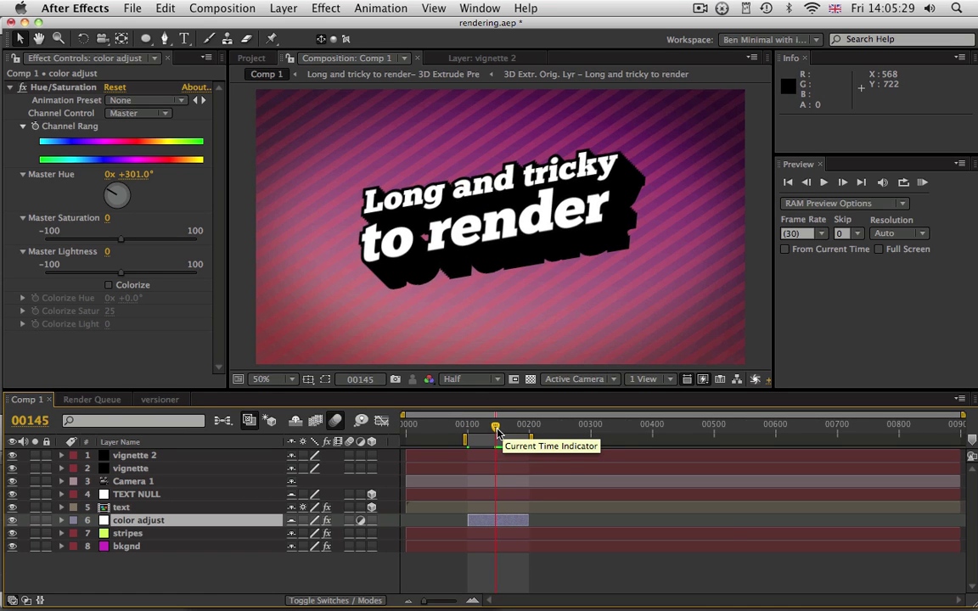
key("super+Tab")
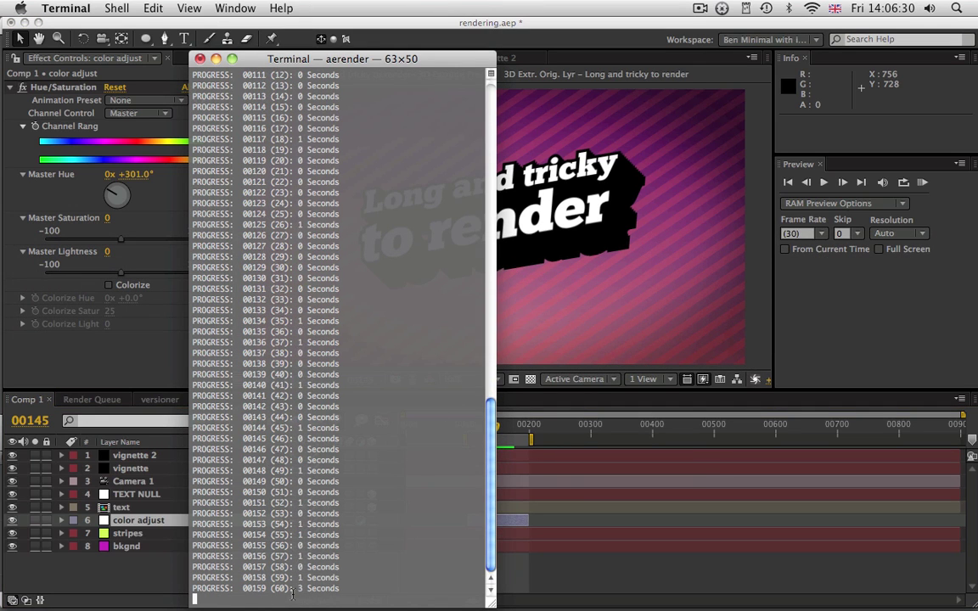
- Purge the cached footage in the versioner comp and scrub from frame 117 to 132 to check the re-rendered frames
left_click(159, 399)
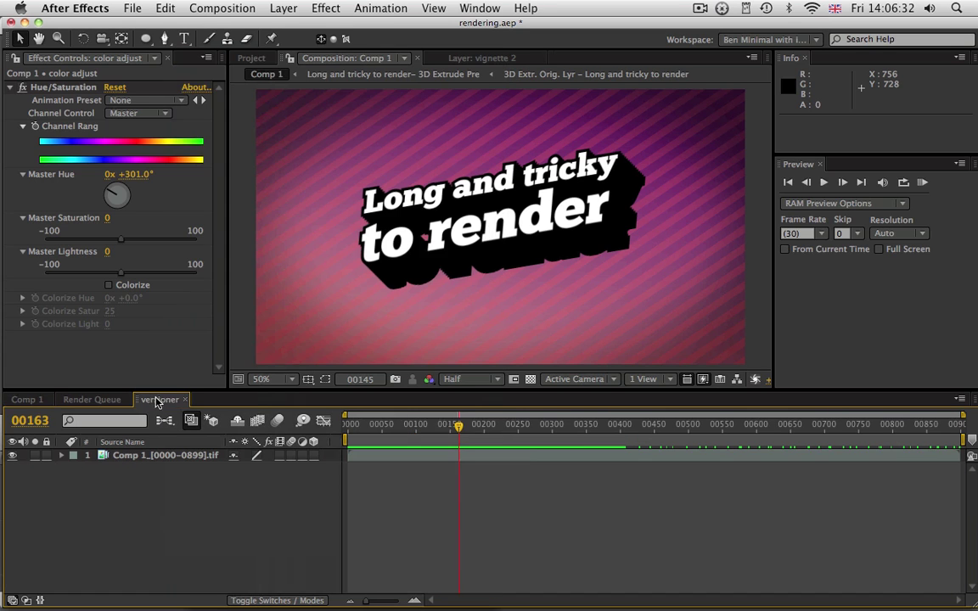
left_click(163, 10)
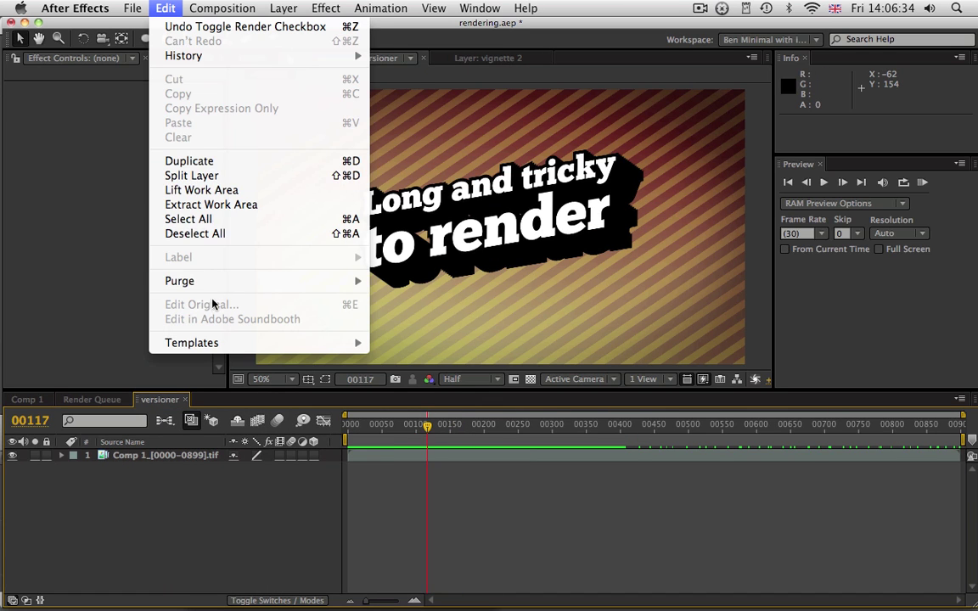
mouse_move(193, 276)
left_click(395, 282)
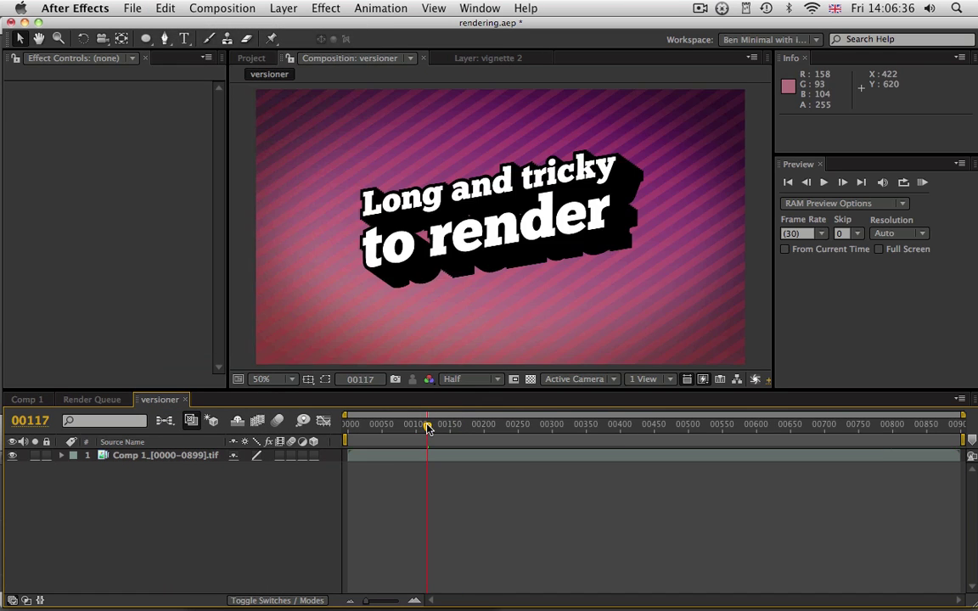
left_click_drag(427, 427, 443, 452)
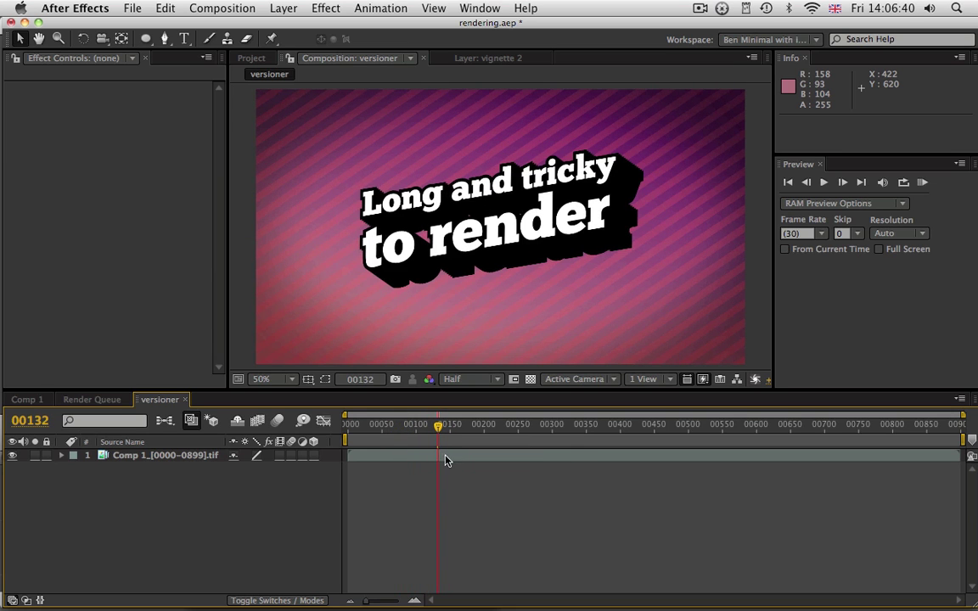
- Switch to Terminal, check that the render is complete, and close the aerender window, ending its processes
key("super+Tab")
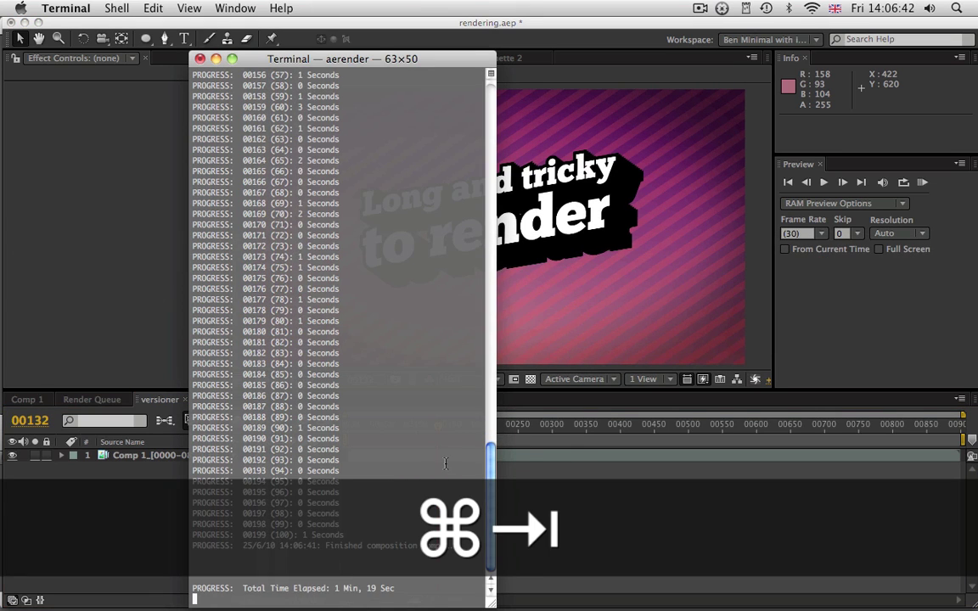
left_click(200, 59)
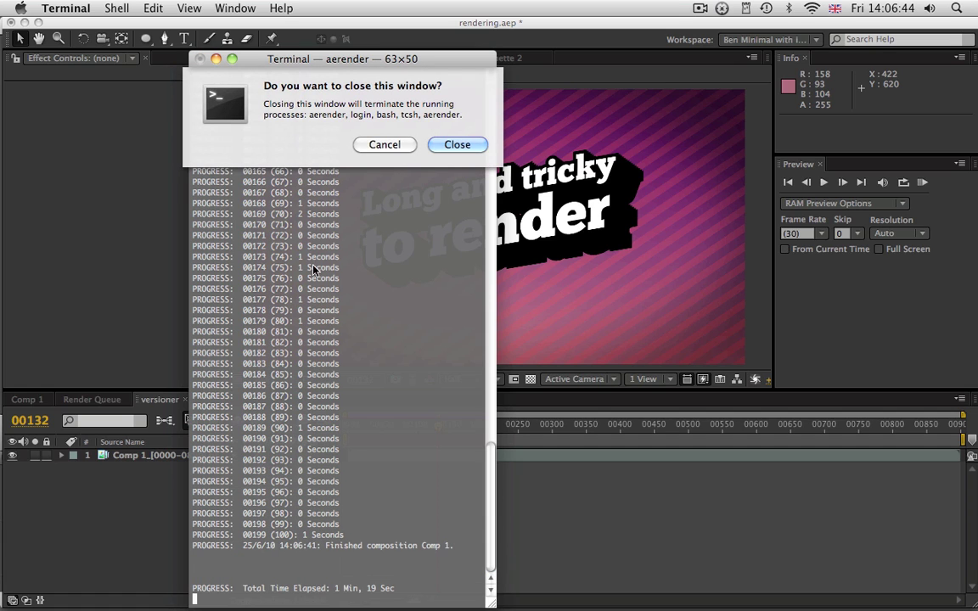
left_click(454, 145)
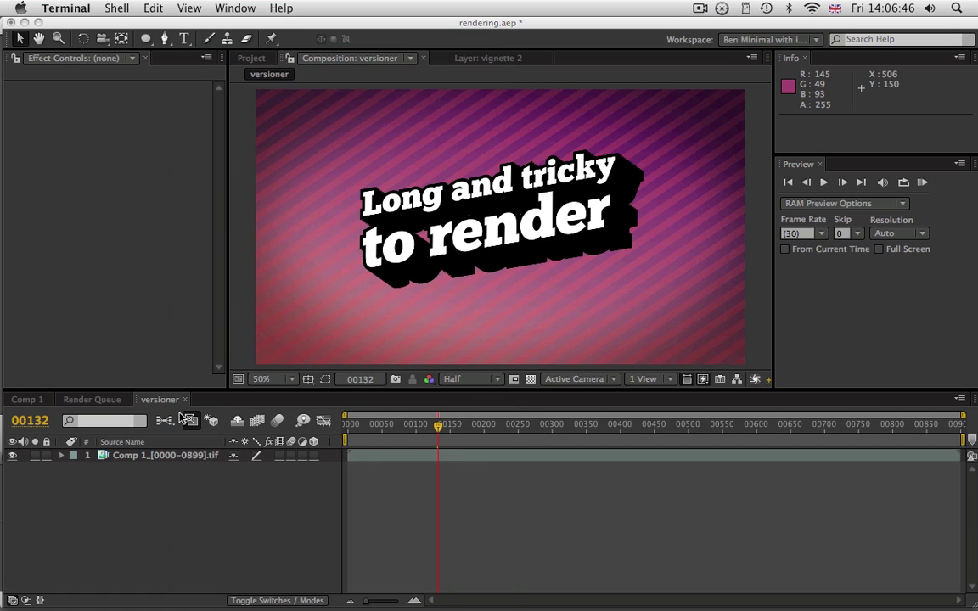
- Back in After Effects, add the versioner comp to the render queue and apply the Photo JPEG 75 output module
left_click(169, 27)
left_click(222, 8)
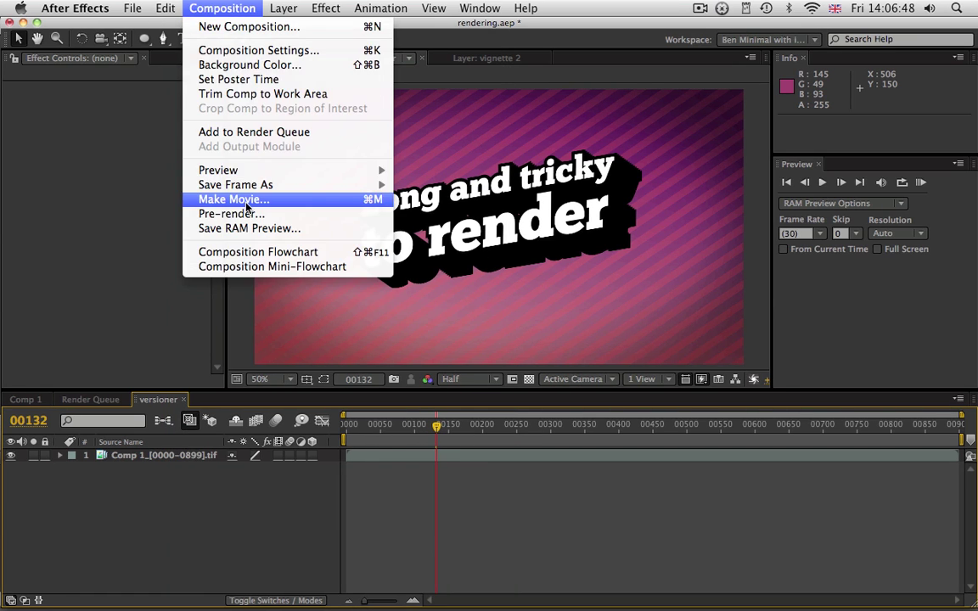
left_click(227, 197)
left_click(115, 533)
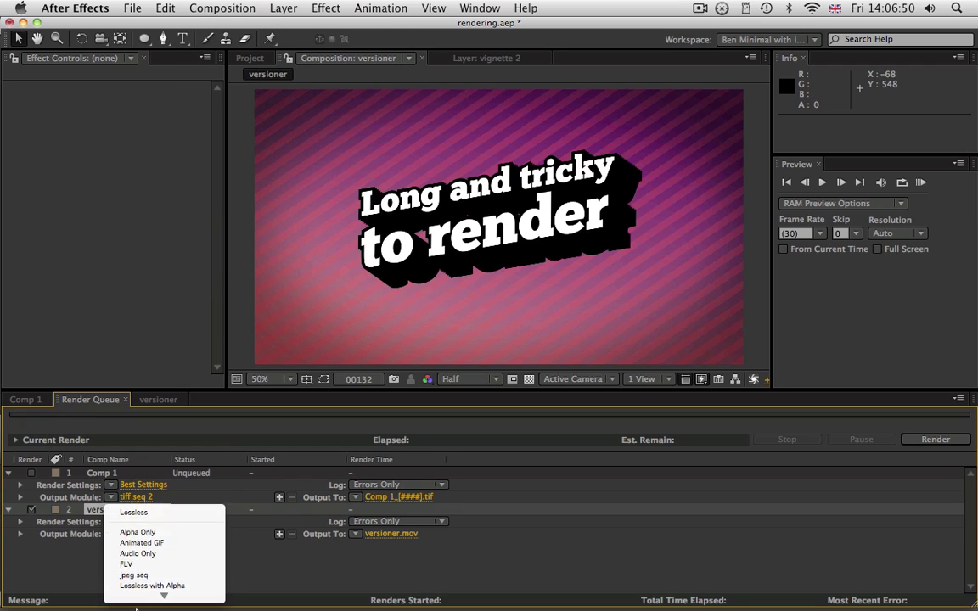
left_click(168, 535)
- Enable stretching in the versioner output module and set the output size to 640 x 360
left_click(166, 533)
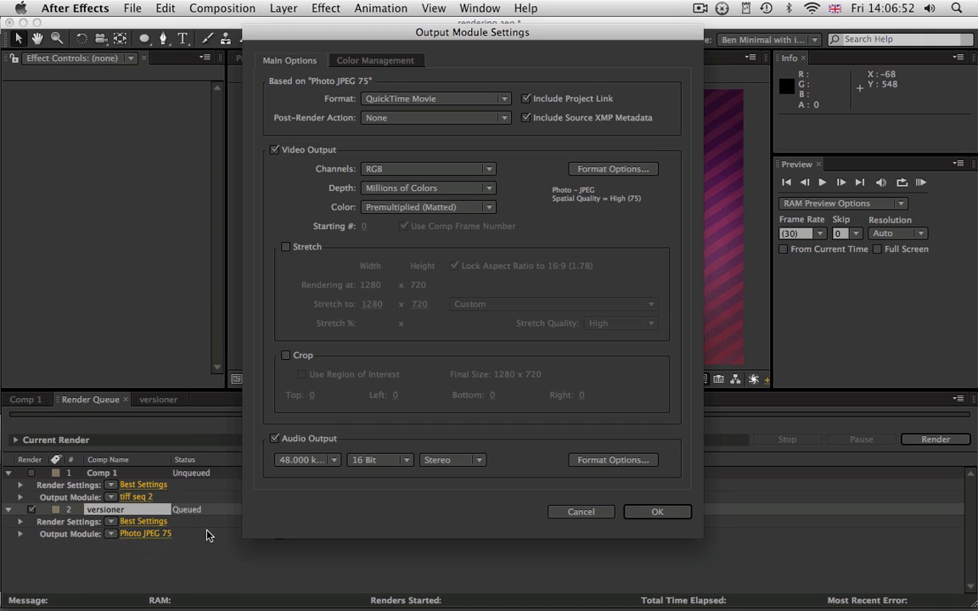
left_click(286, 247)
left_click(372, 305)
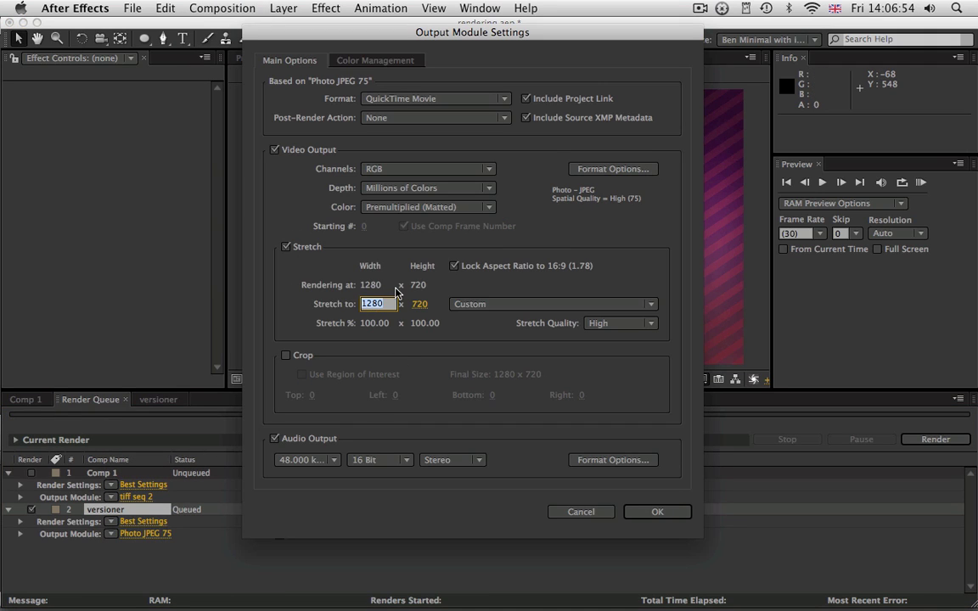
type("640")
key("Tab")
type("360")
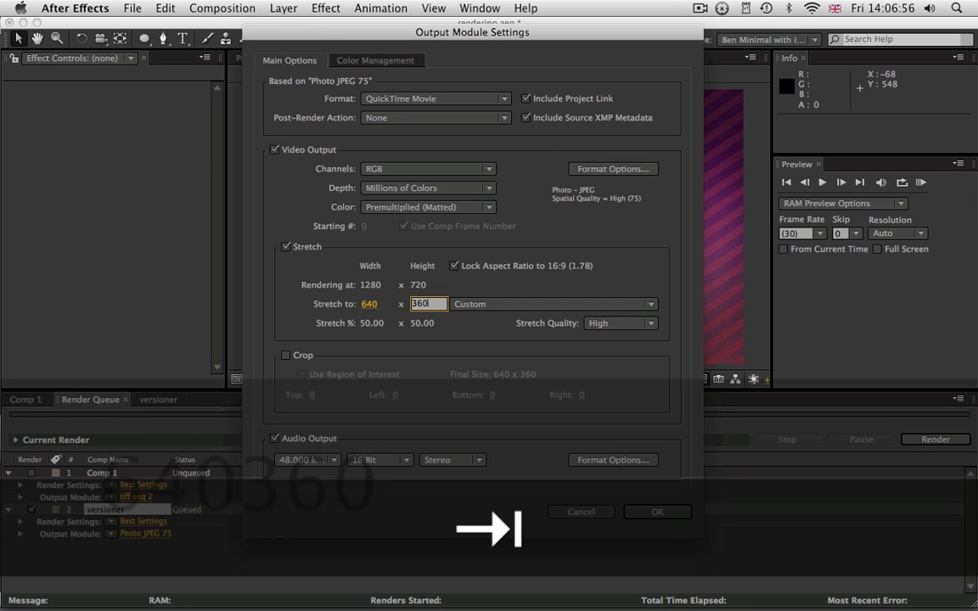
left_click(661, 513)
- Save the versioner output as qt_640.mov in the versions folder, replacing the existing file, and start the render
left_click(370, 534)
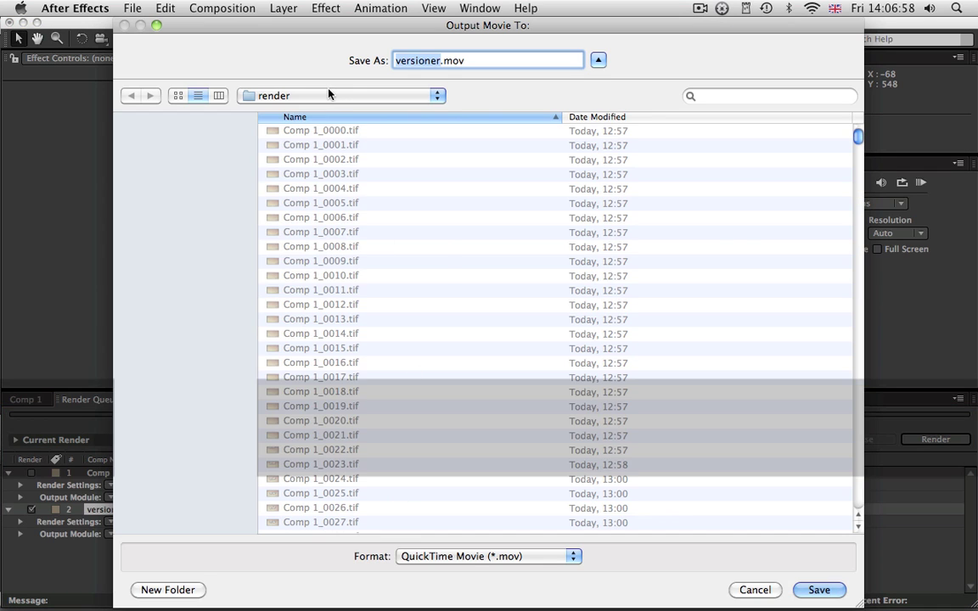
left_click(329, 94)
left_click(314, 110)
double_click(310, 206)
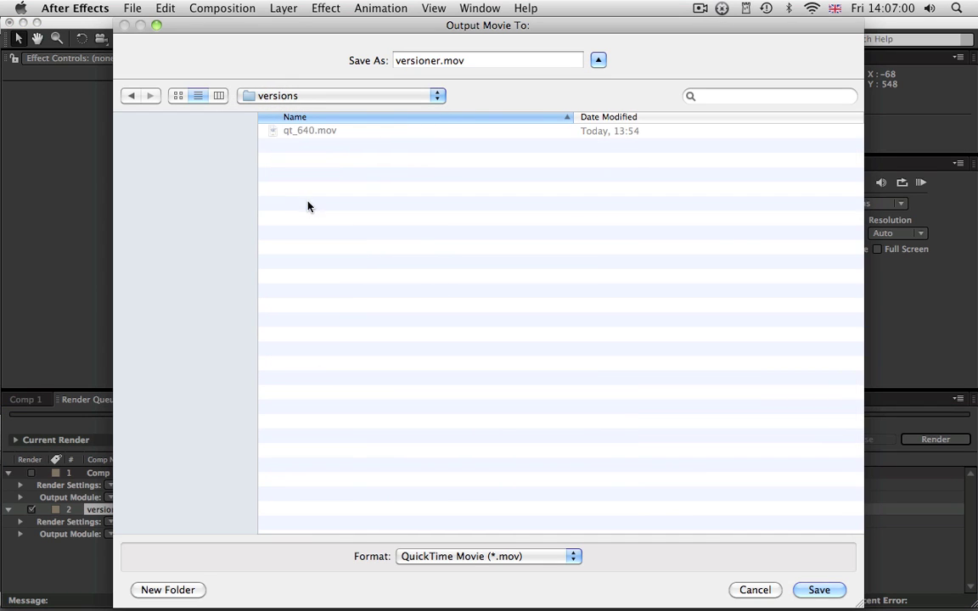
left_click(308, 131)
left_click(818, 589)
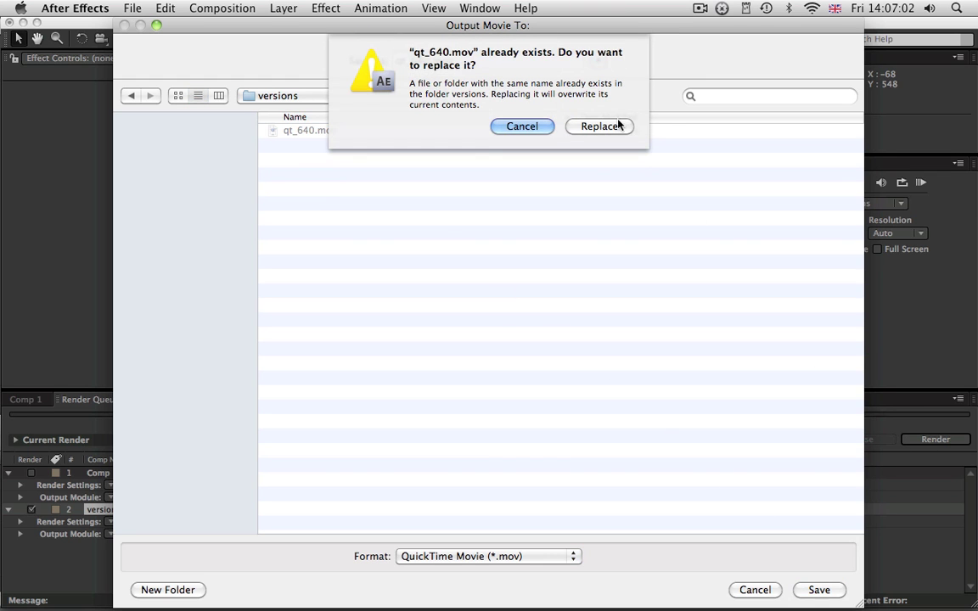
left_click(616, 117)
left_click(936, 439)
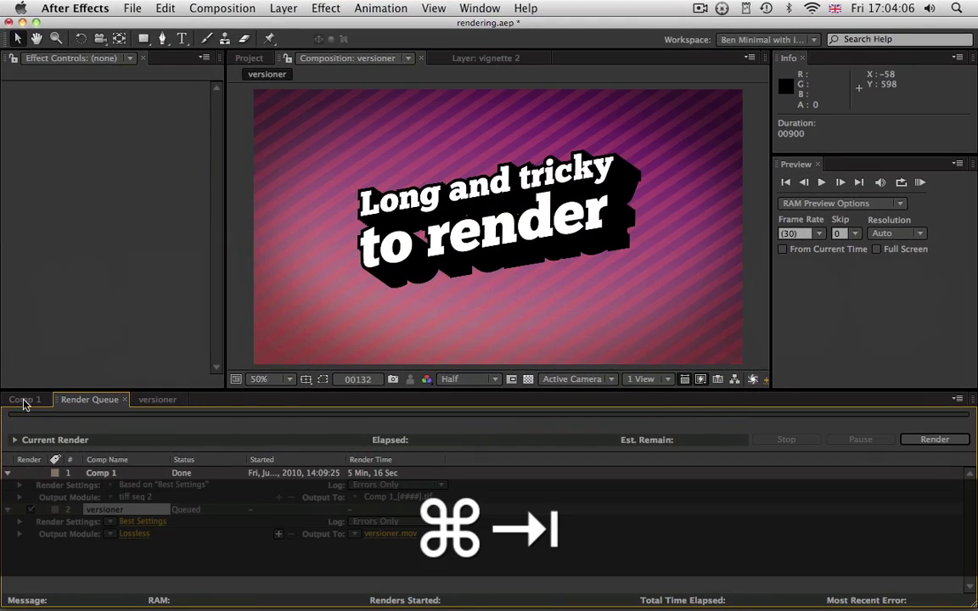
- Return to Comp 1 and enable the disk cache in the Media & Disk Cache preferences, keeping its maximum size at 15000 MB
left_click(24, 399)
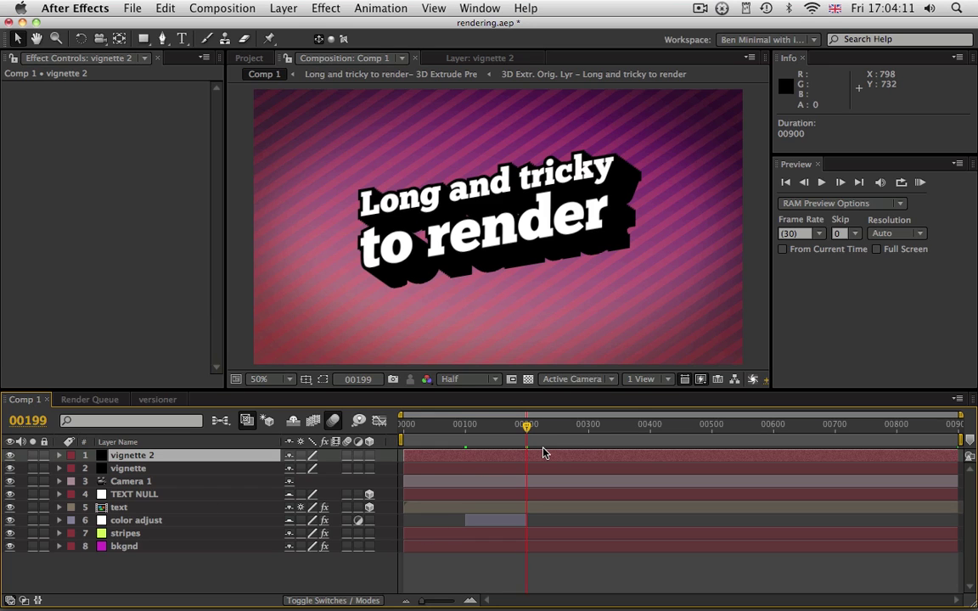
left_click(87, 8)
mouse_move(108, 54)
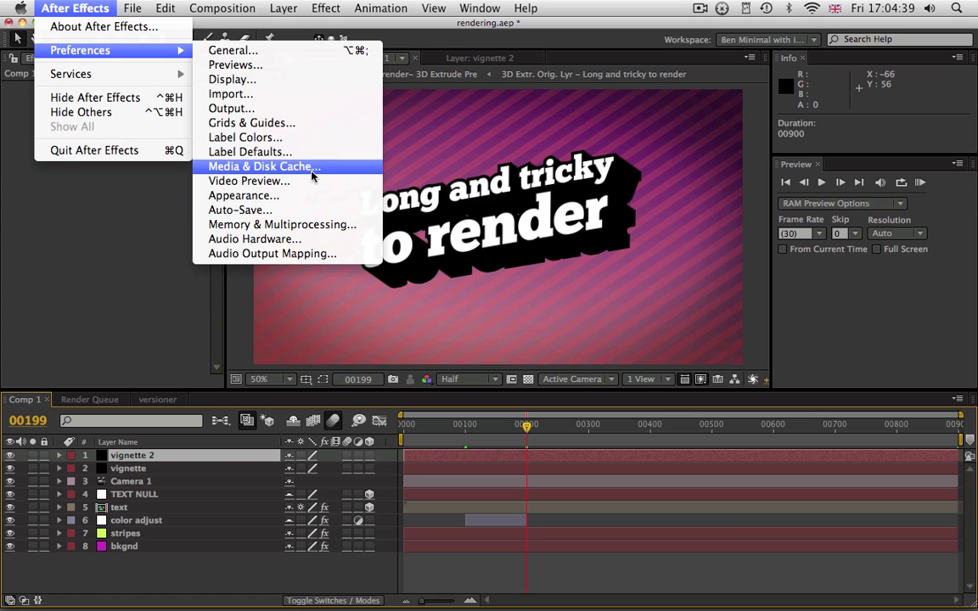
left_click(313, 167)
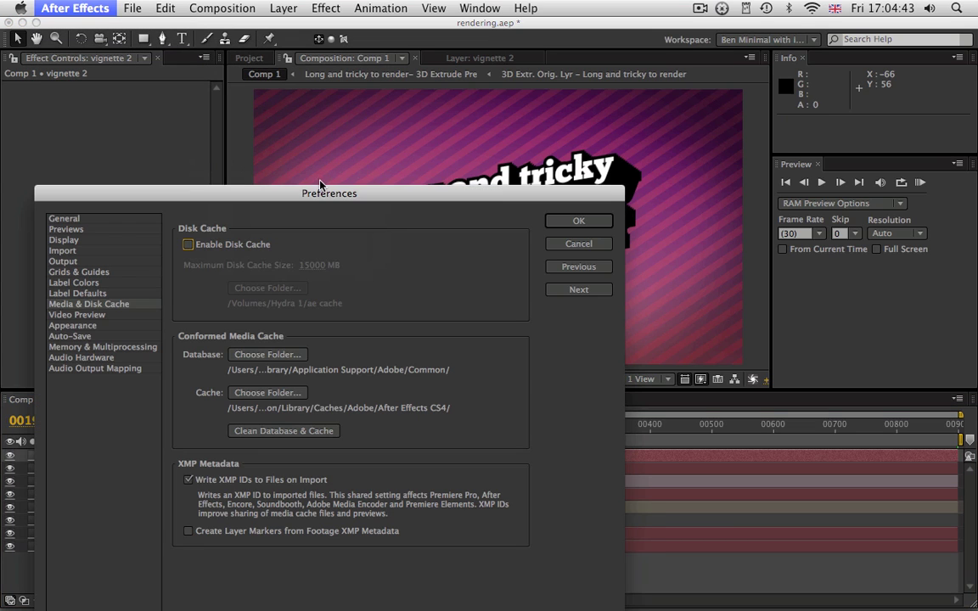
left_click_drag(310, 194, 449, 67)
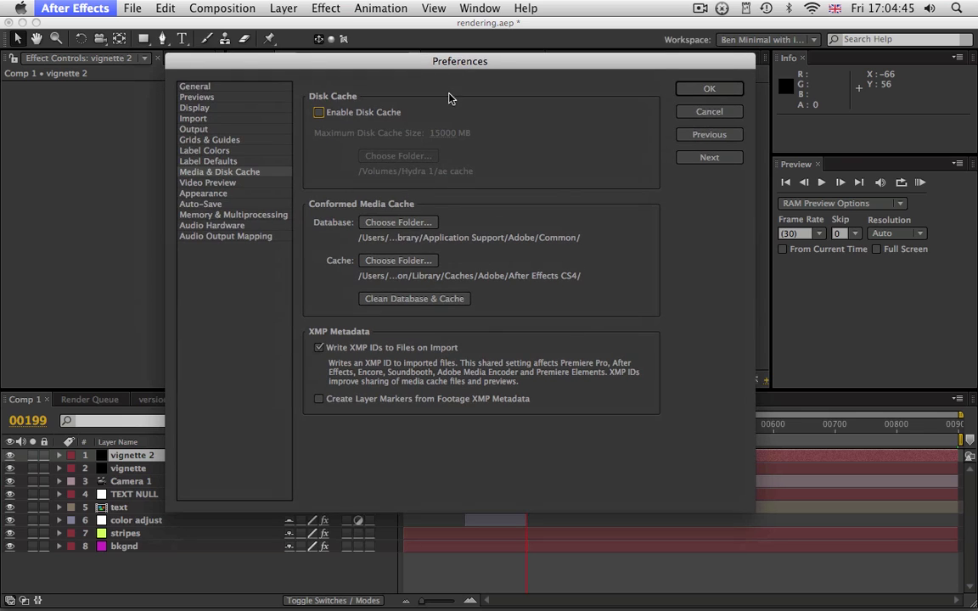
left_click(318, 112)
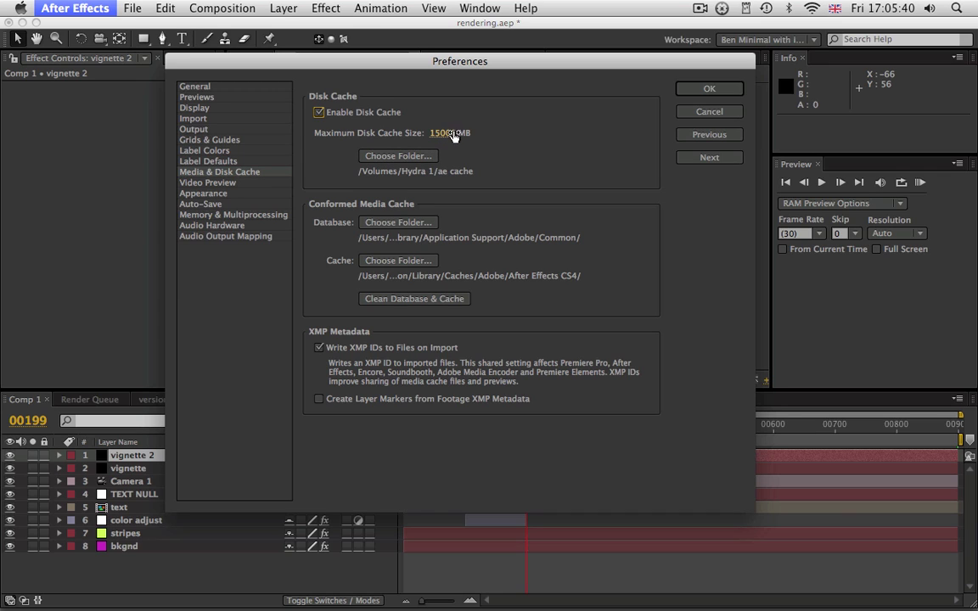
left_click(447, 134)
key("Return")
- Turn on Render Multiple Frames Simultaneously in the Memory & Multiprocessing preferences
left_click(249, 217)
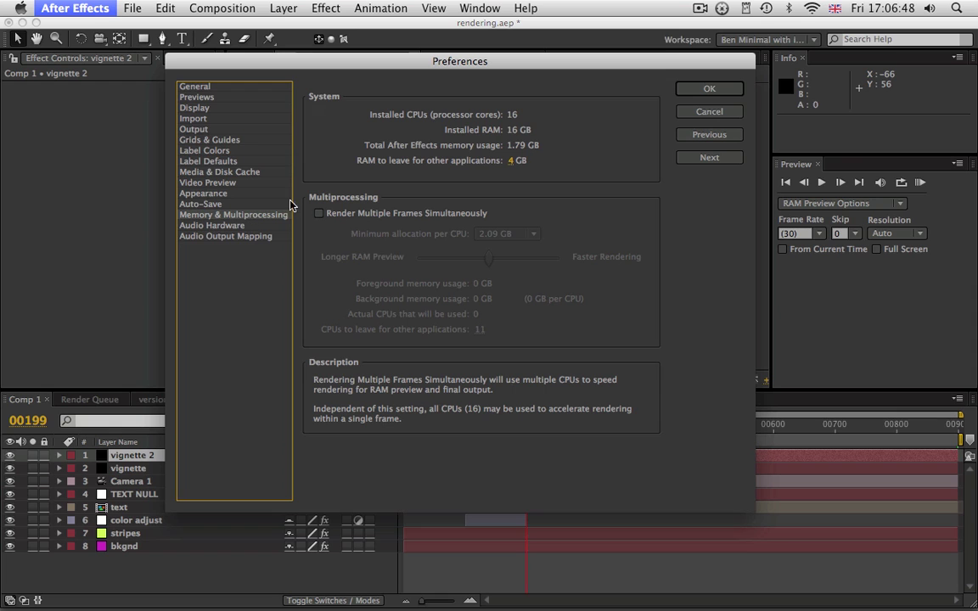
left_click_drag(350, 66, 336, 44)
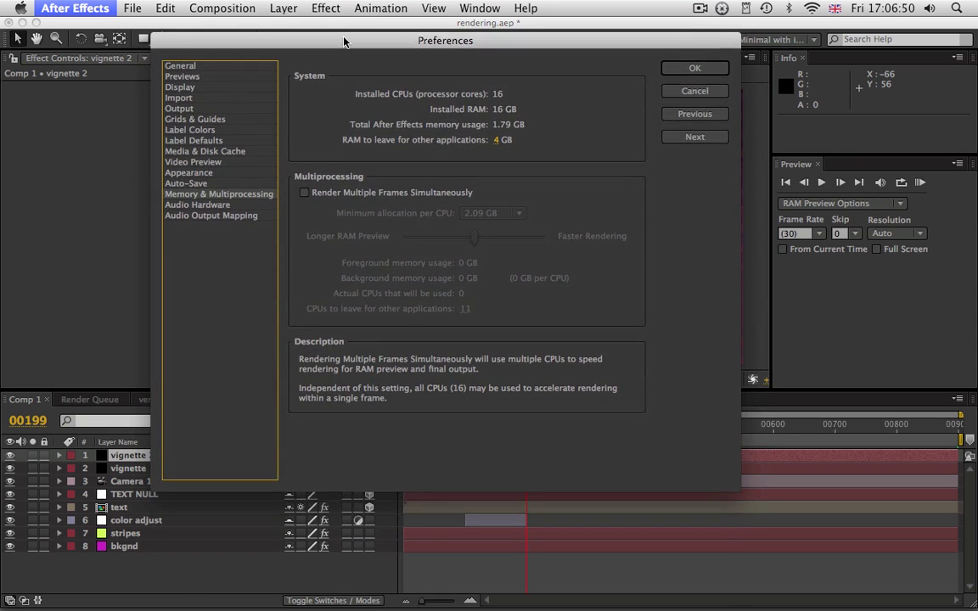
left_click(303, 191)
left_click(304, 191)
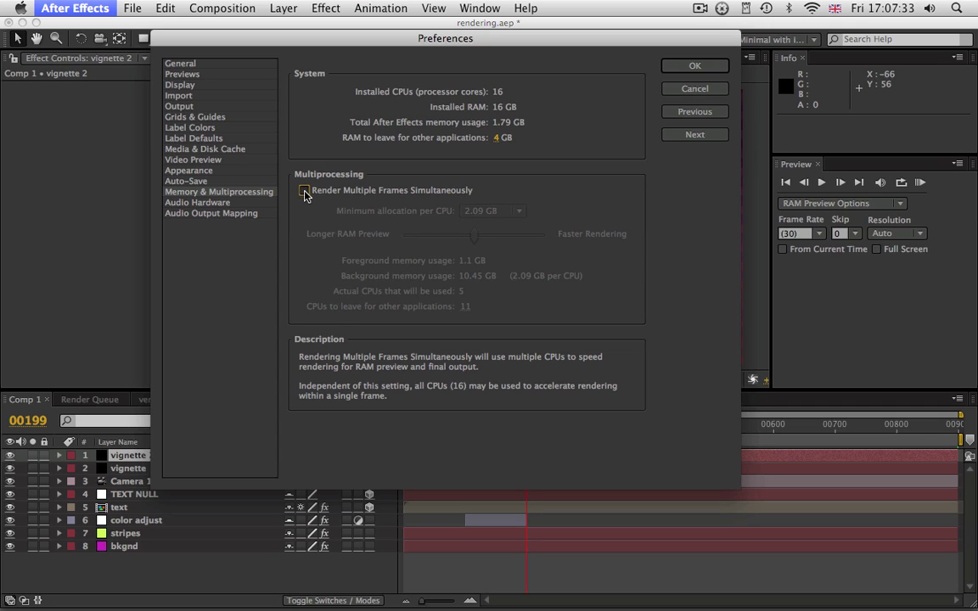
left_click(304, 192)
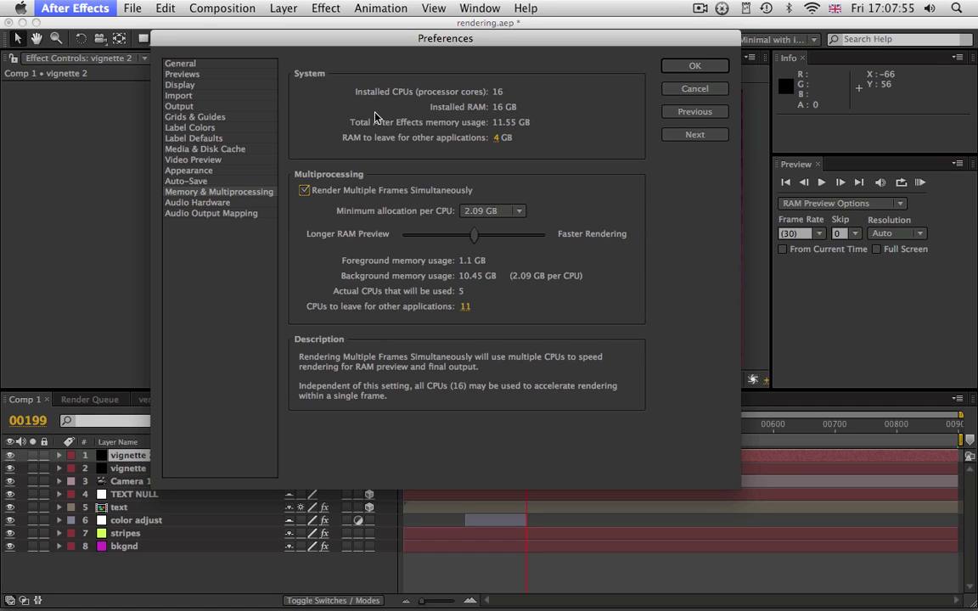
- Review the minimum allocation per CPU, keep 11 CPUs for other applications, and apply the preferences
left_click(517, 211)
left_click(556, 209)
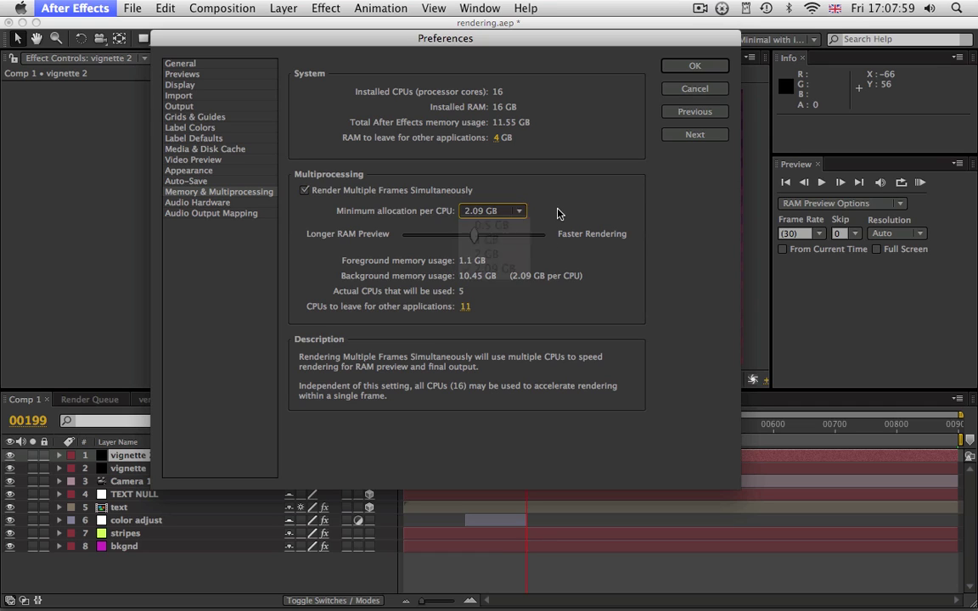
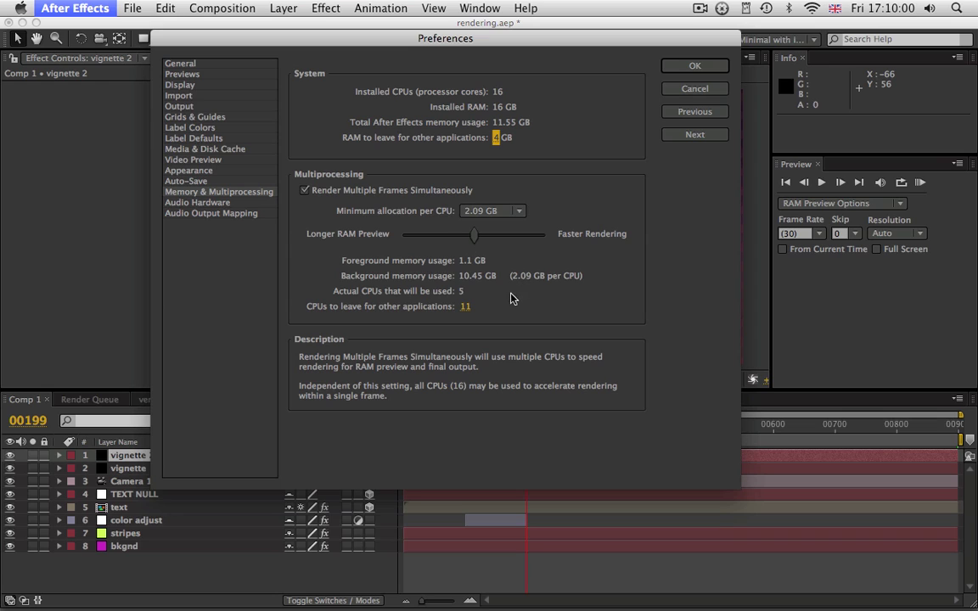
left_click(465, 306)
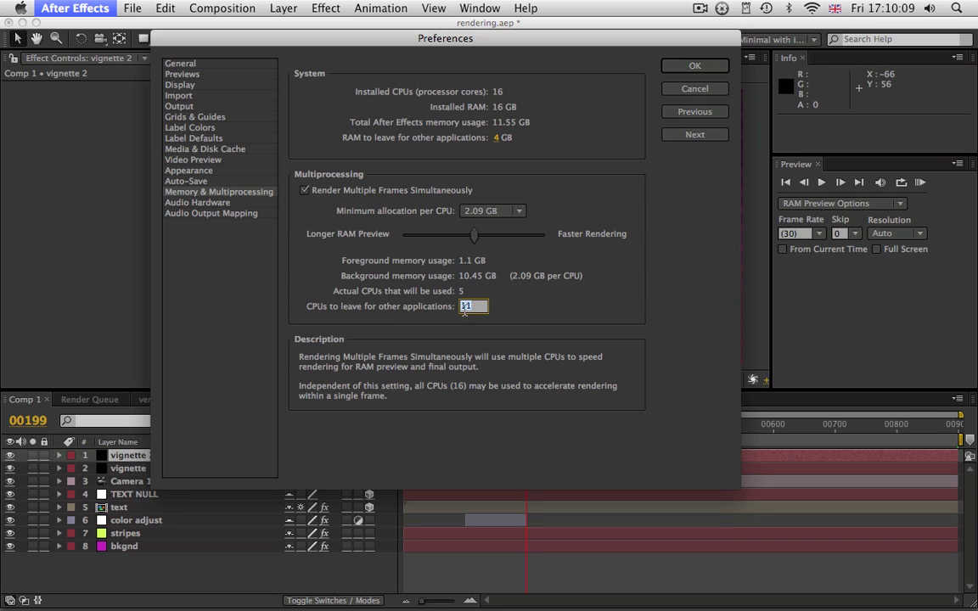
key("Return")
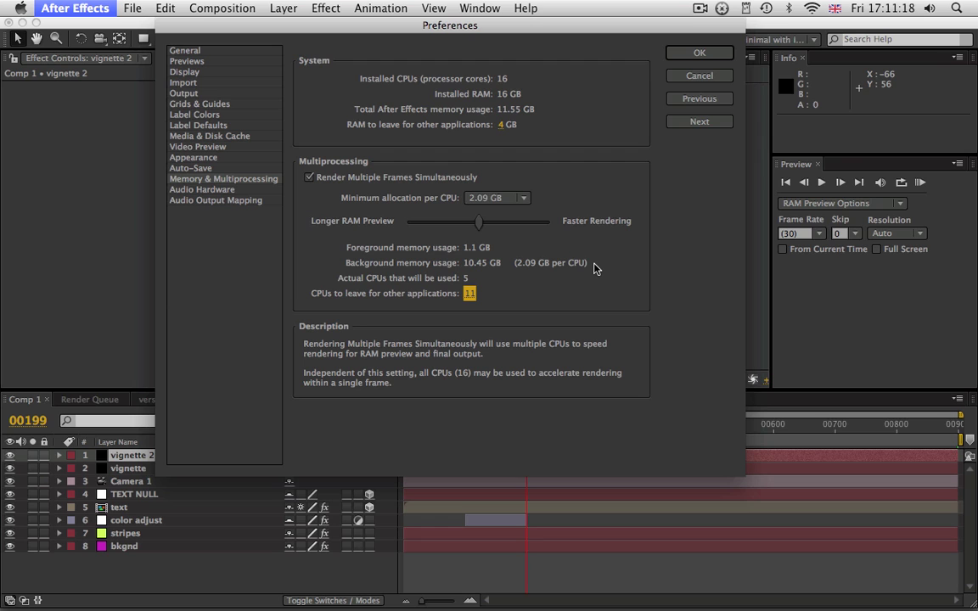
left_click(702, 54)
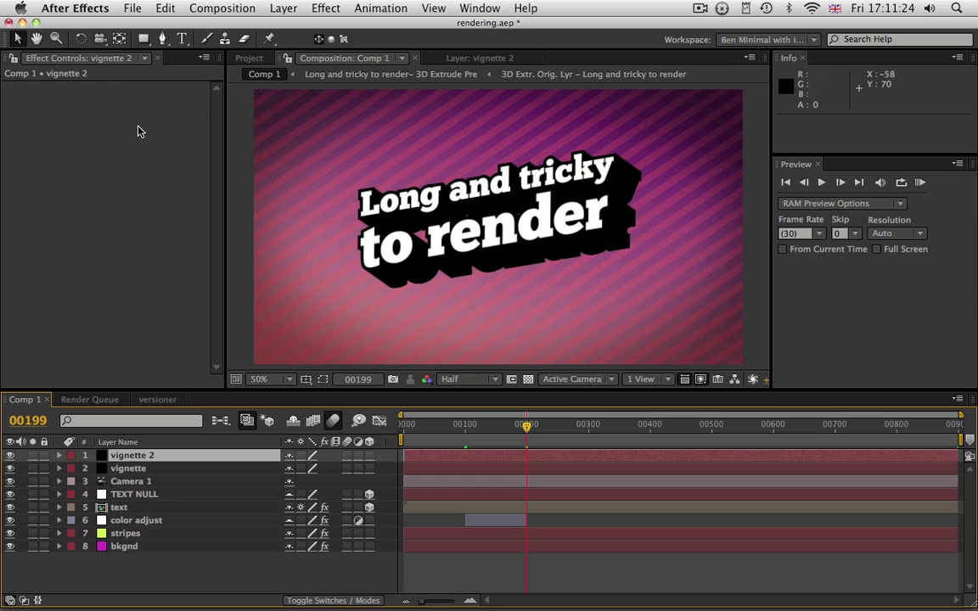
- Open the hidden Secret preferences page, examine the layer cache and frame purging options, and close the preferences
left_click(79, 10)
mouse_move(85, 51)
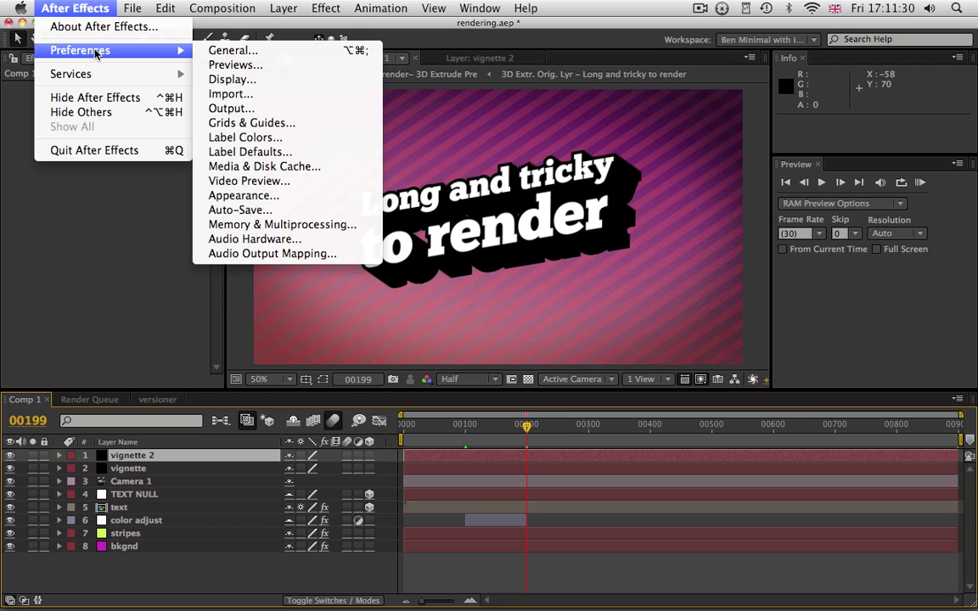
left_click(242, 51)
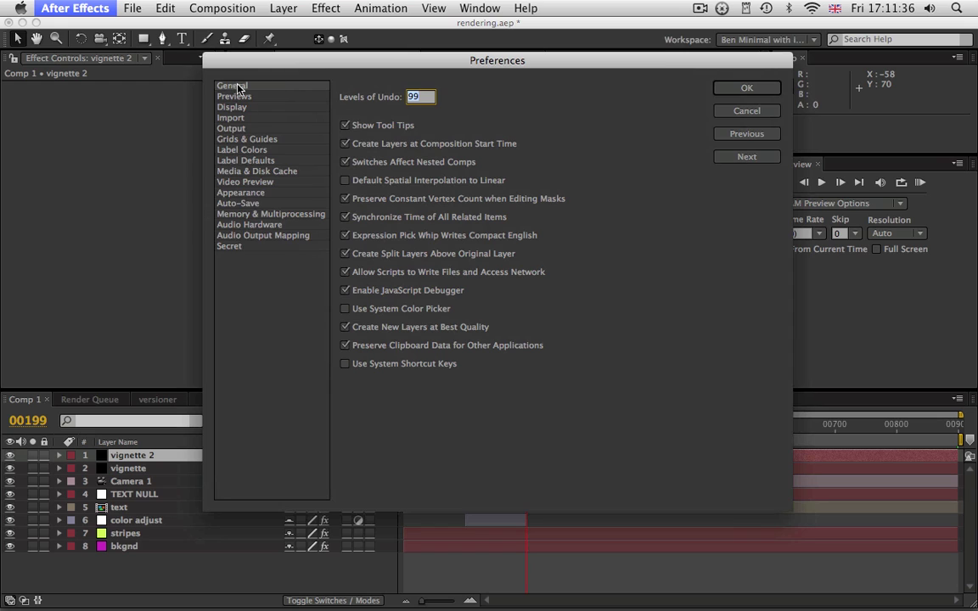
left_click(230, 247)
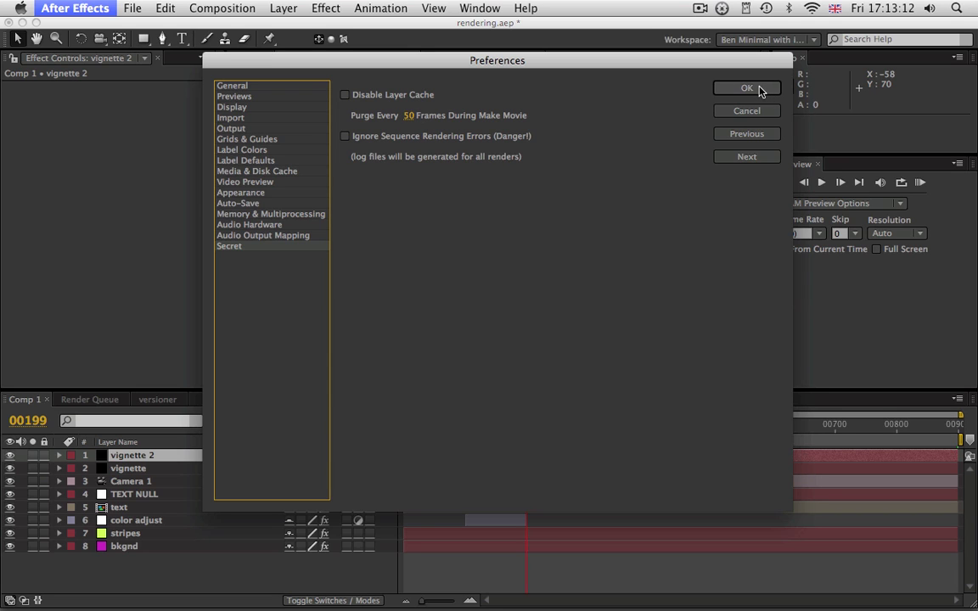
left_click(747, 89)
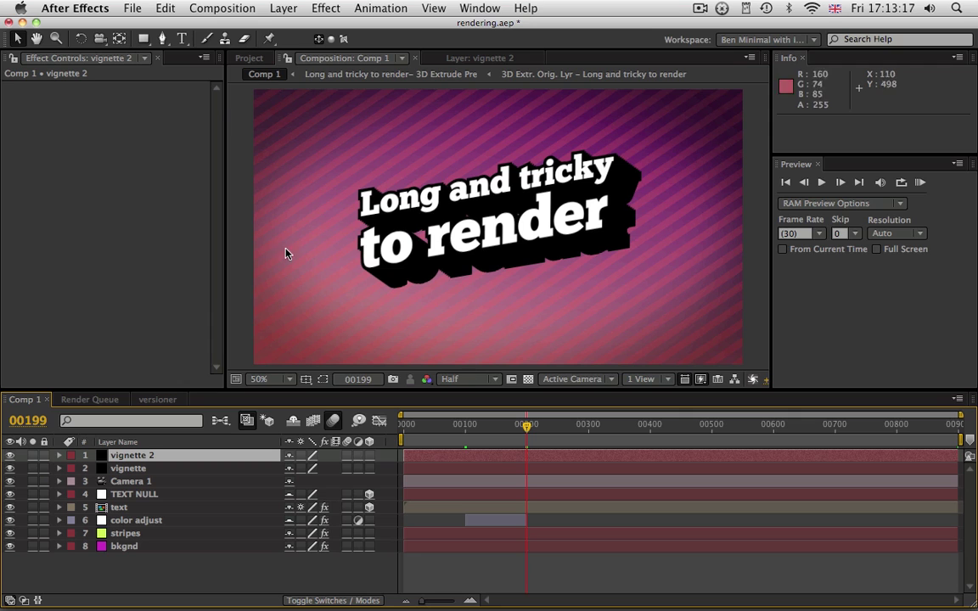
- Add the versioner comp to the render queue and create an output module template named FLV2
left_click(158, 400)
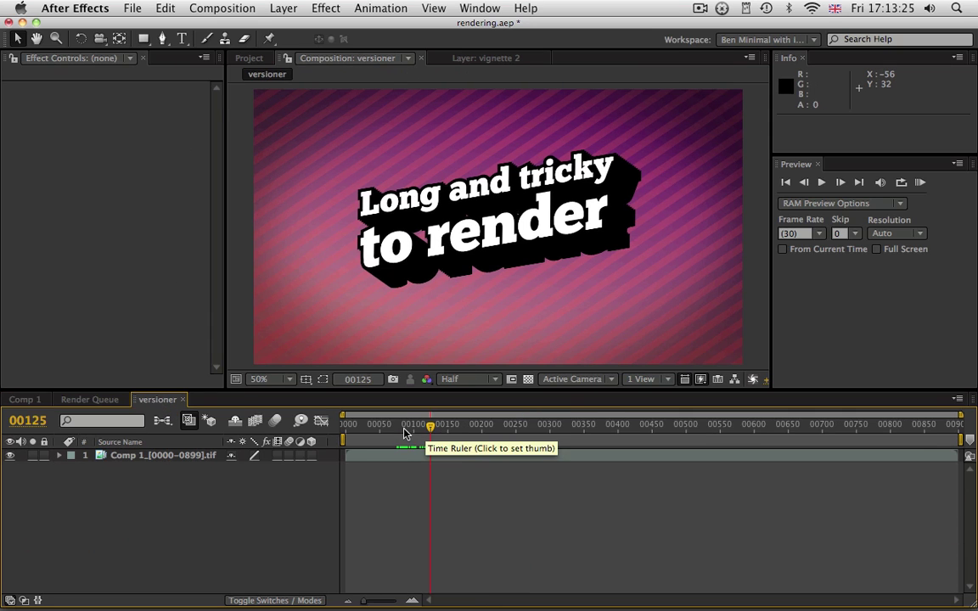
left_click_drag(430, 425, 433, 478)
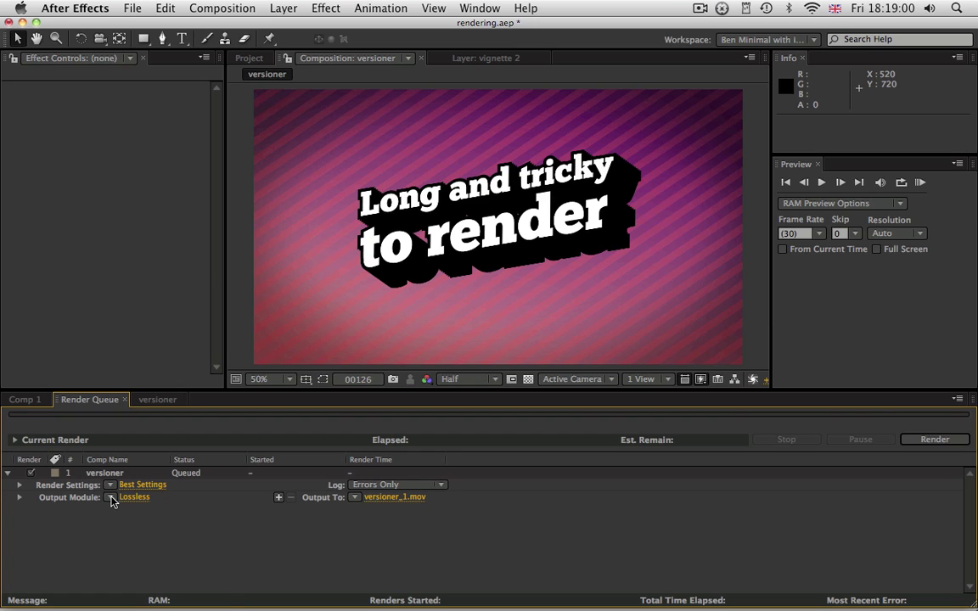
left_click(110, 498)
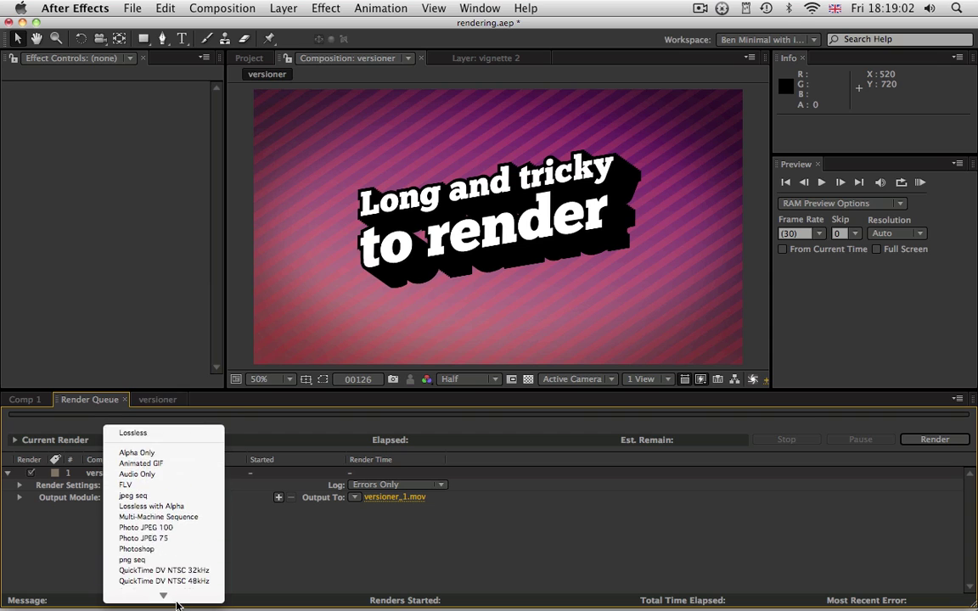
left_click(149, 585)
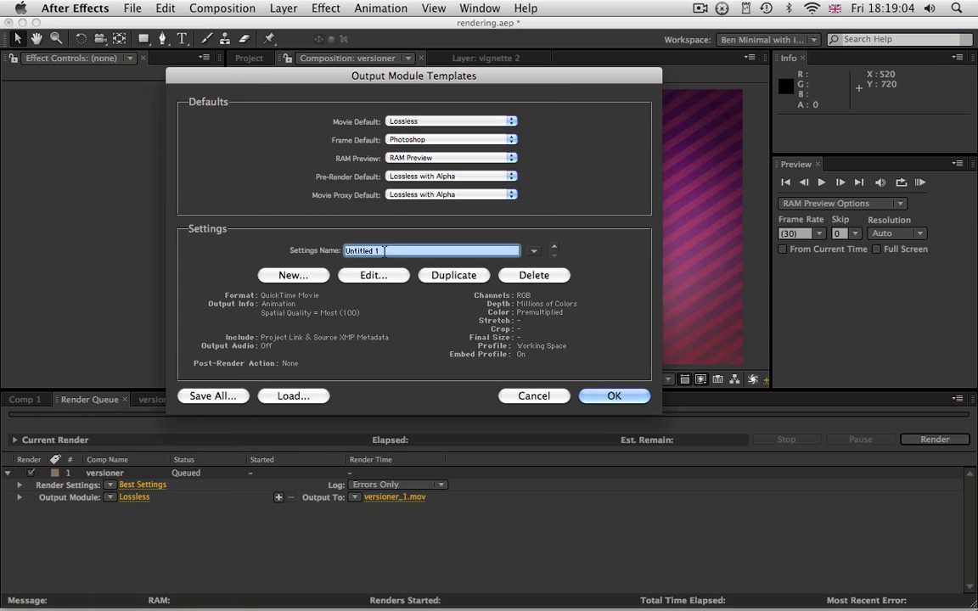
type("FLV2")
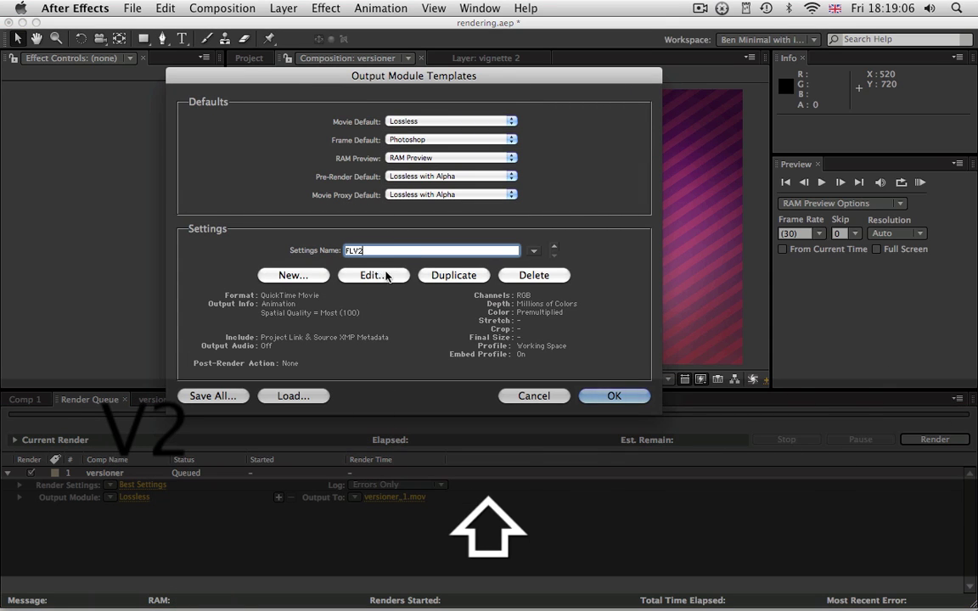
- Edit the FLV2 template's settings and set its output format to FLV
left_click(375, 275)
left_click(351, 107)
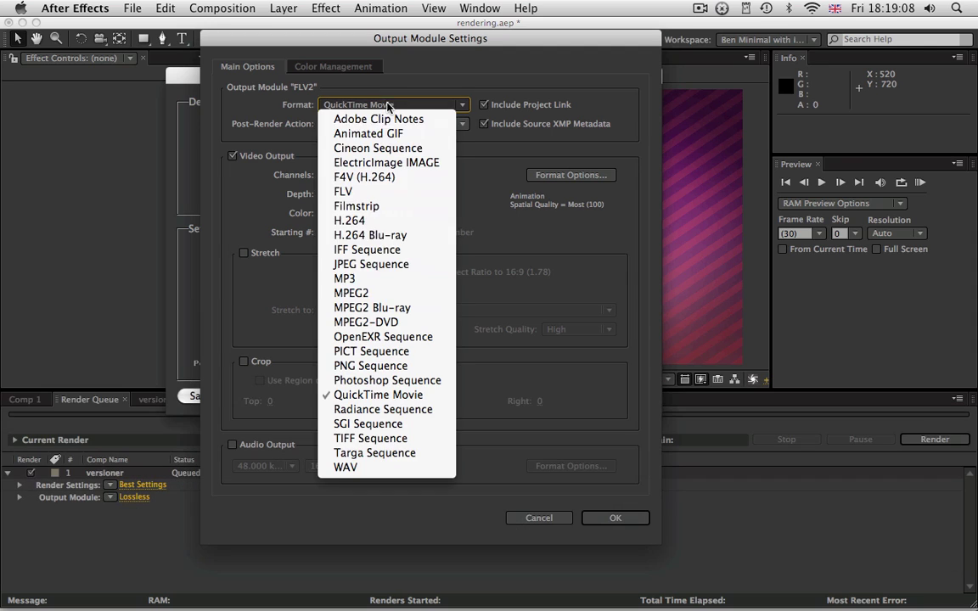
left_click(411, 196)
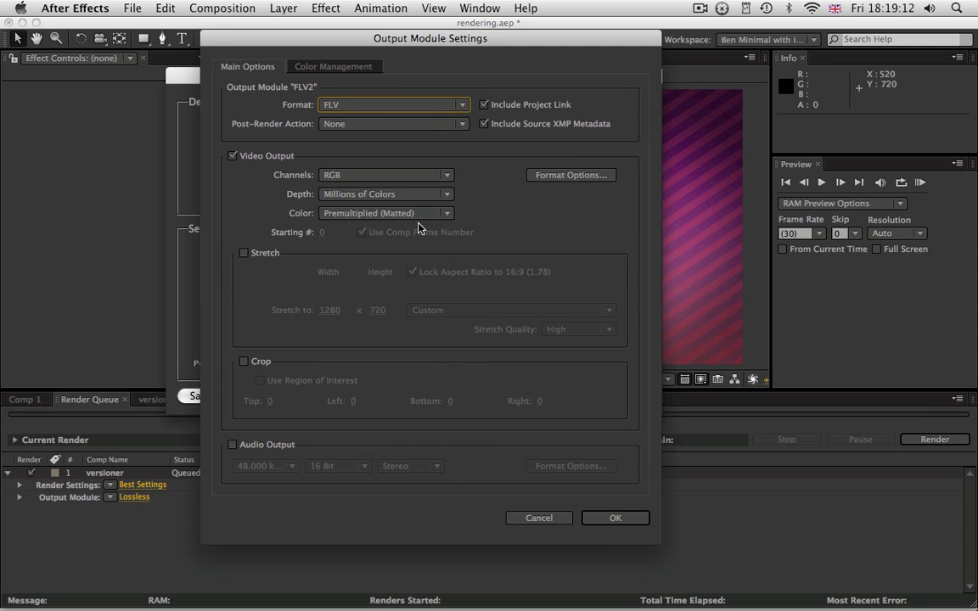
- In the FLV format options, set the video encoding quality to Best and keep VBR bitrate encoding
left_click(564, 177)
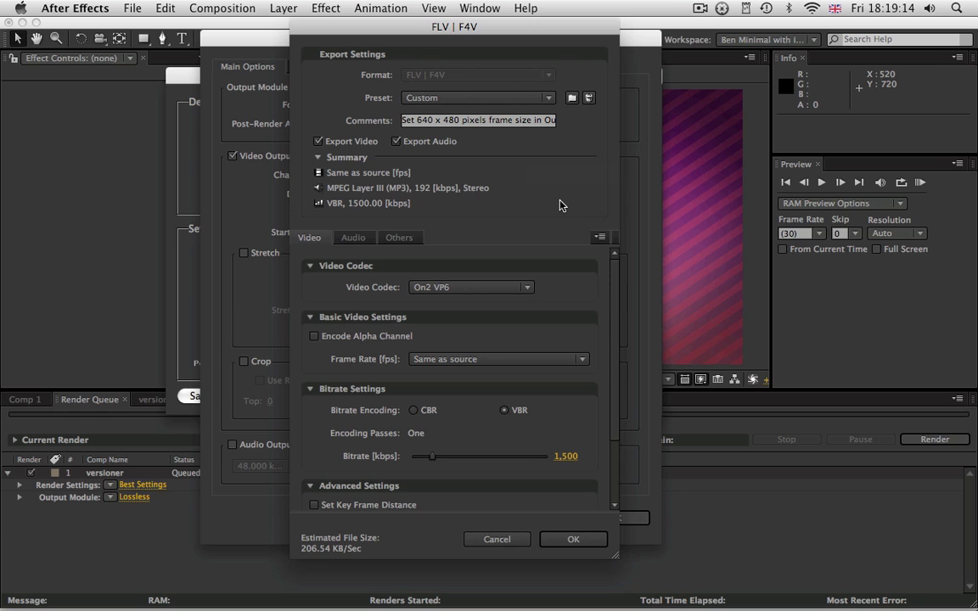
left_click(475, 98)
left_click(344, 95)
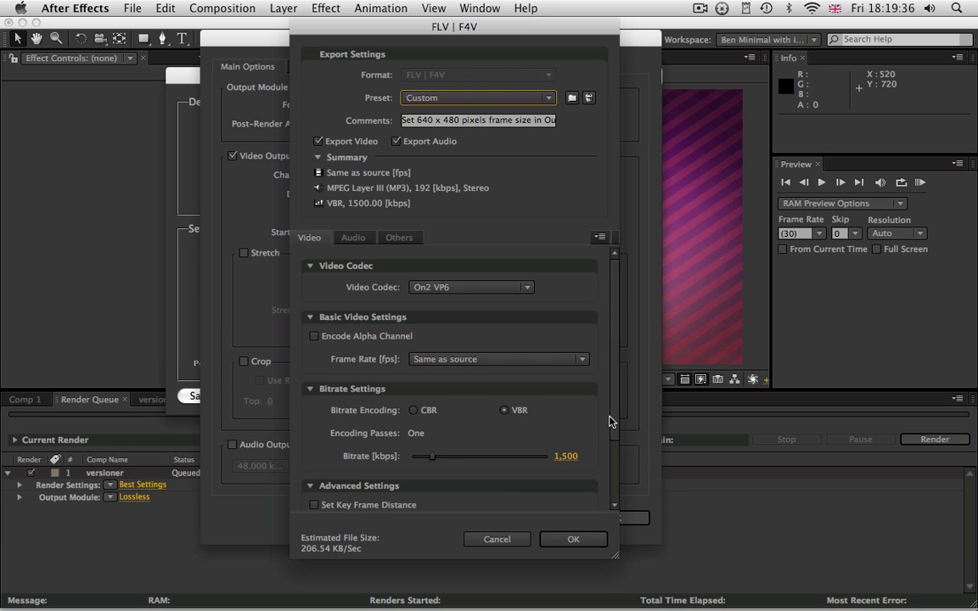
scroll(552, 391, "down", 5)
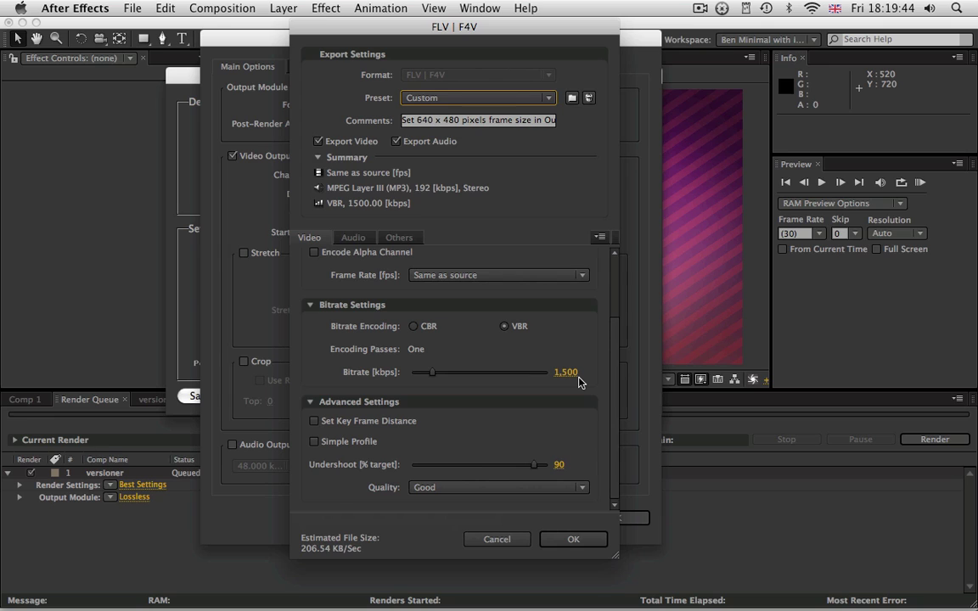
left_click(459, 489)
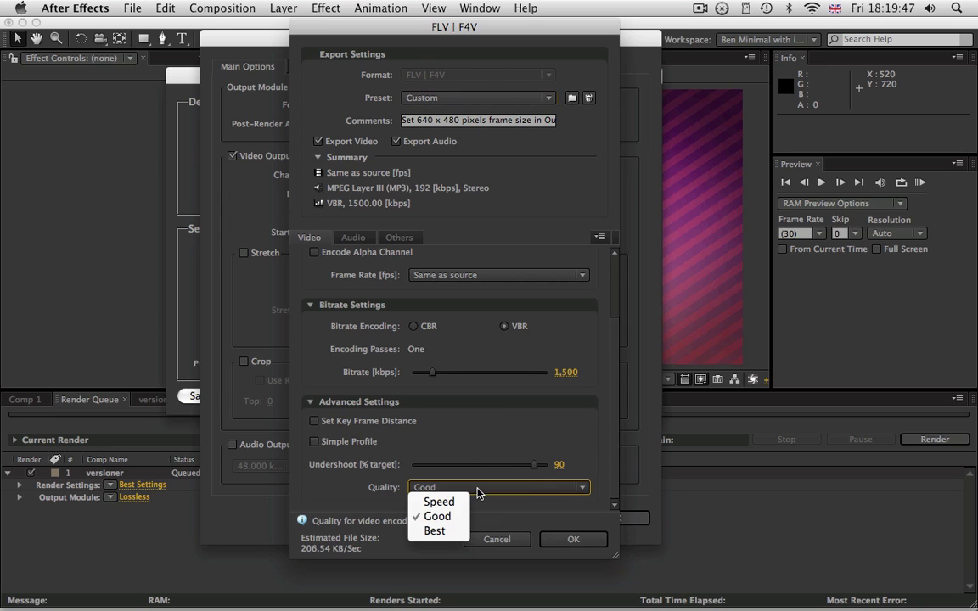
left_click(464, 531)
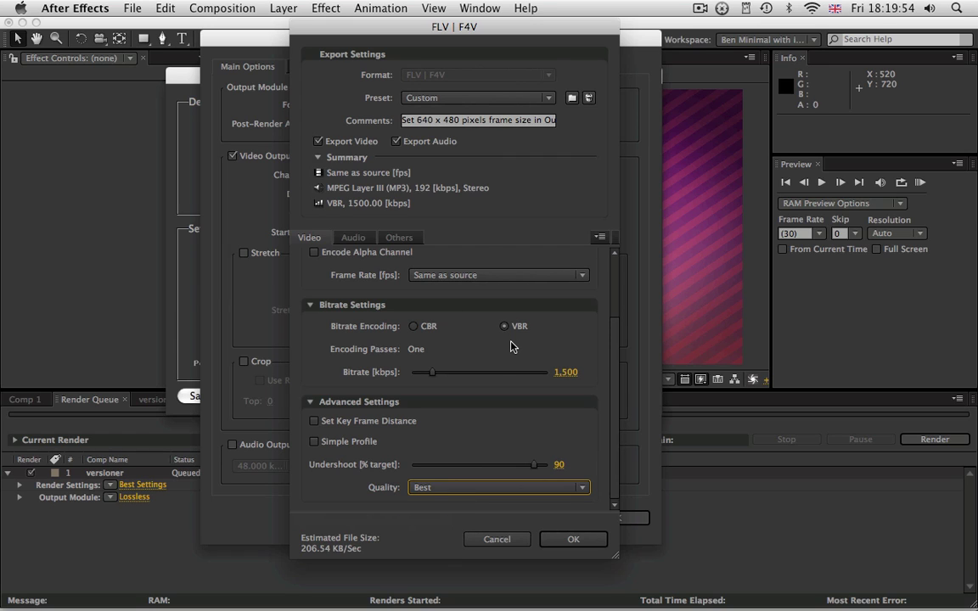
left_click(413, 326)
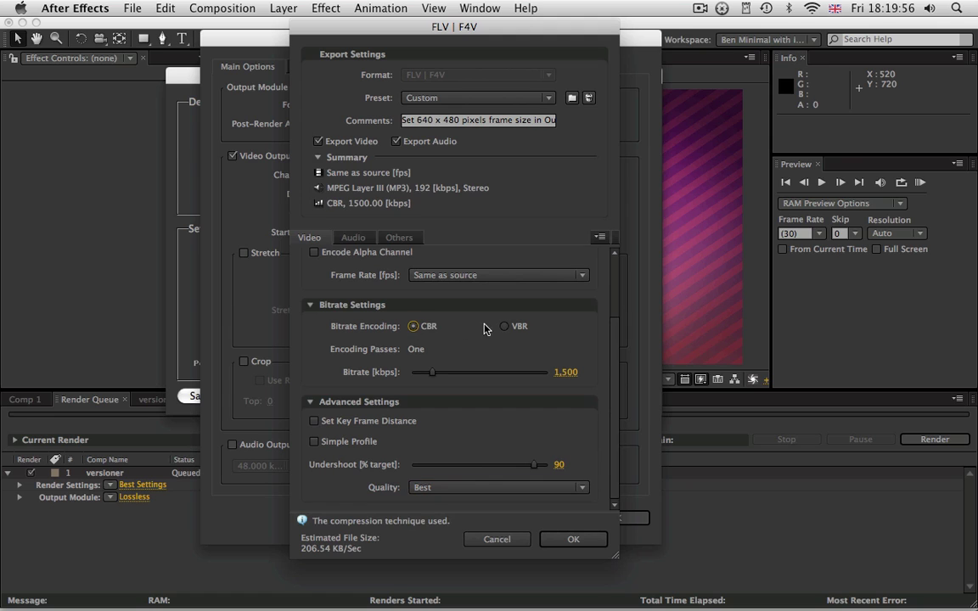
left_click(504, 329)
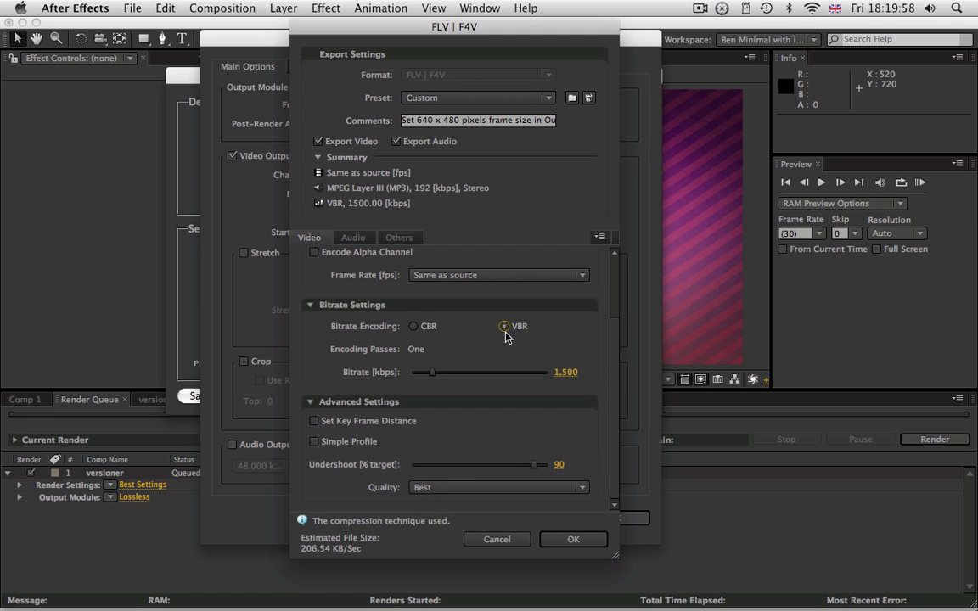
- Examine the FLV audio settings and the available audio bitrates, keeping 192 kbps
left_click(363, 238)
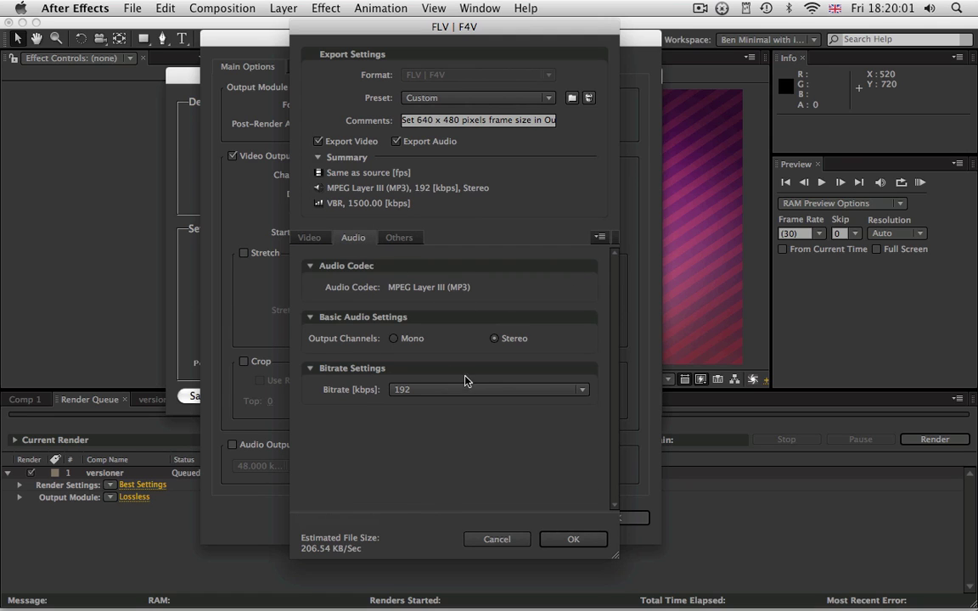
left_click(510, 390)
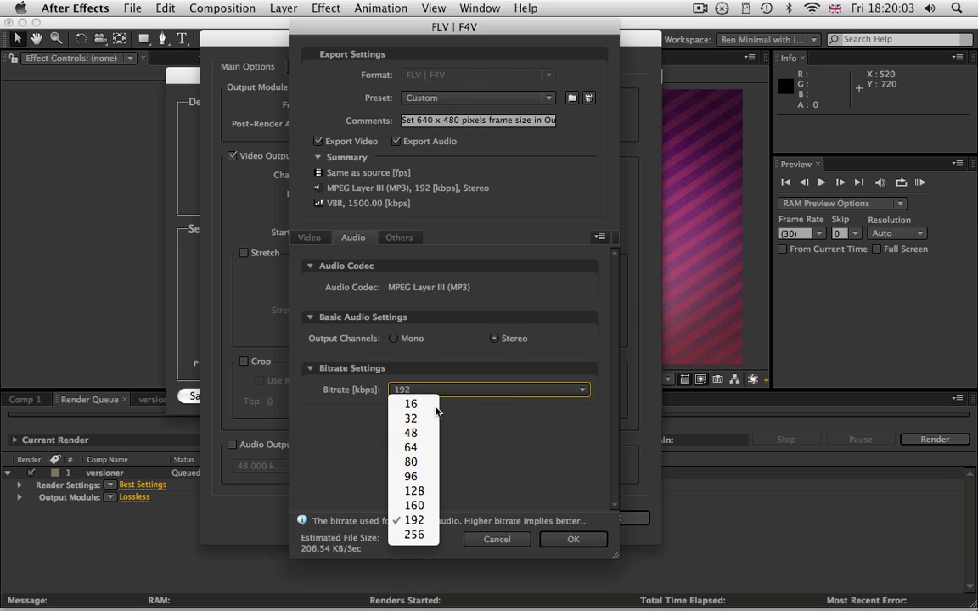
left_click(500, 479)
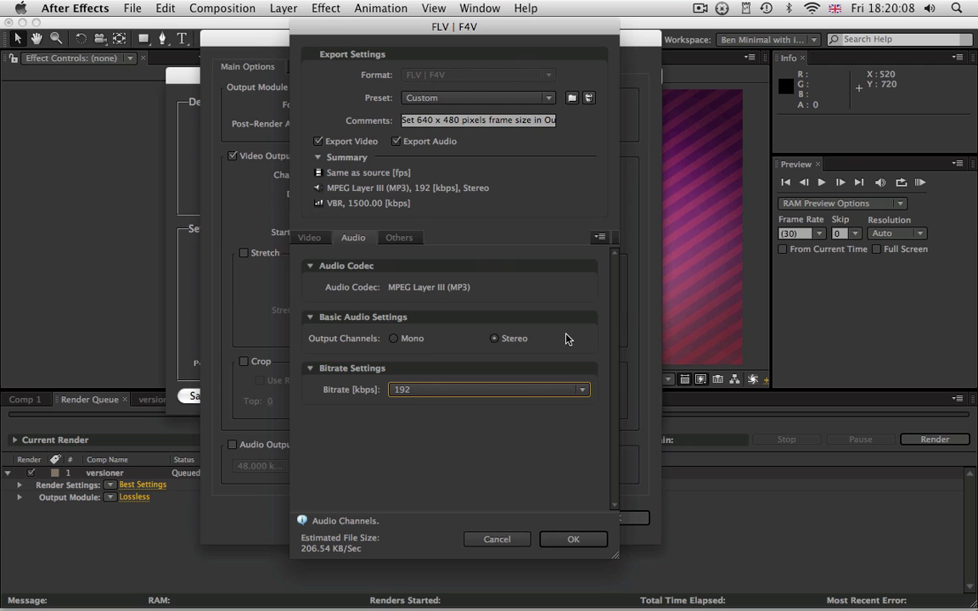
- Accept the FLV2 template's settings and create another output module template named QT h264
left_click(573, 539)
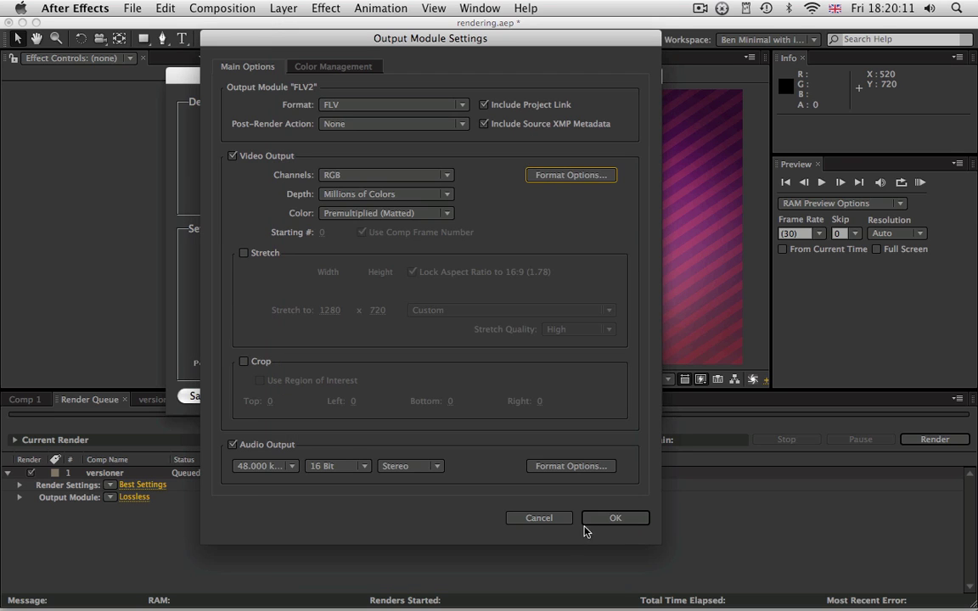
left_click(613, 518)
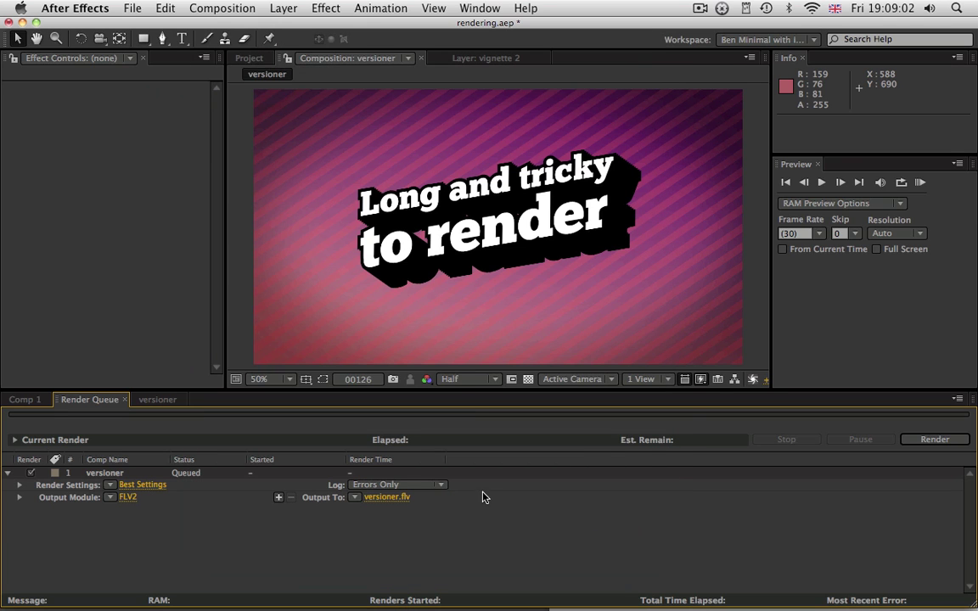
left_click(124, 497)
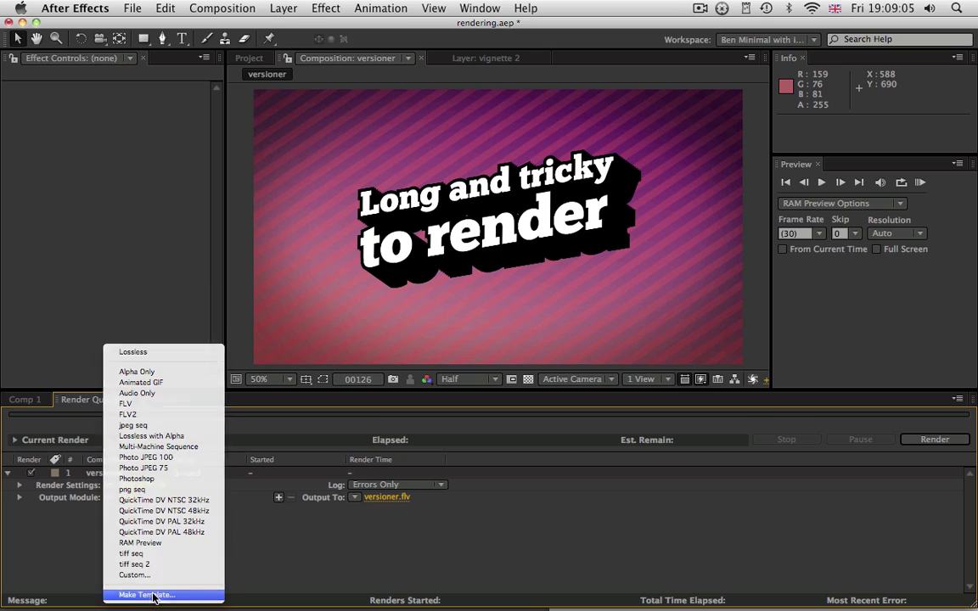
left_click(152, 596)
type("Q")
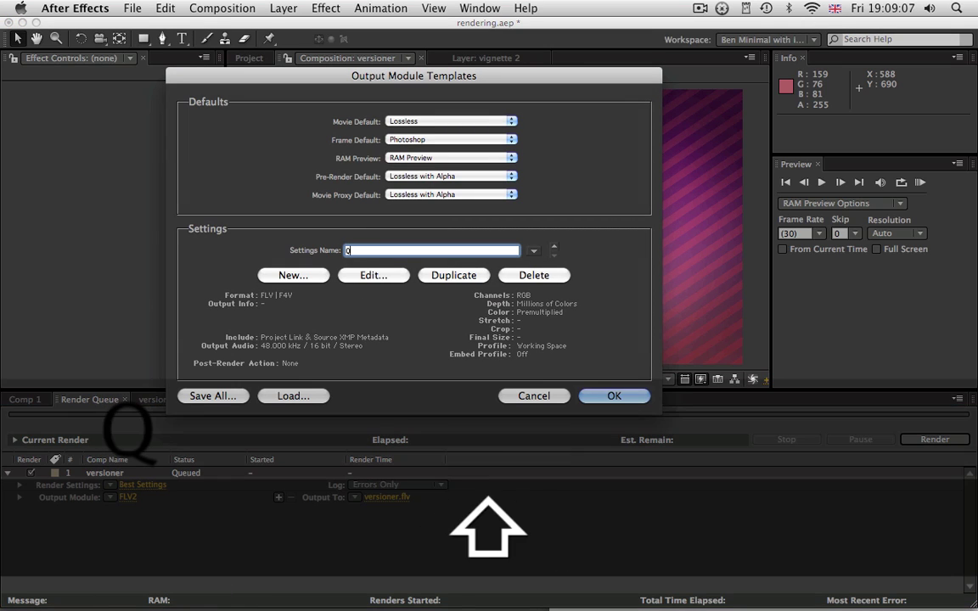
type("T h264")
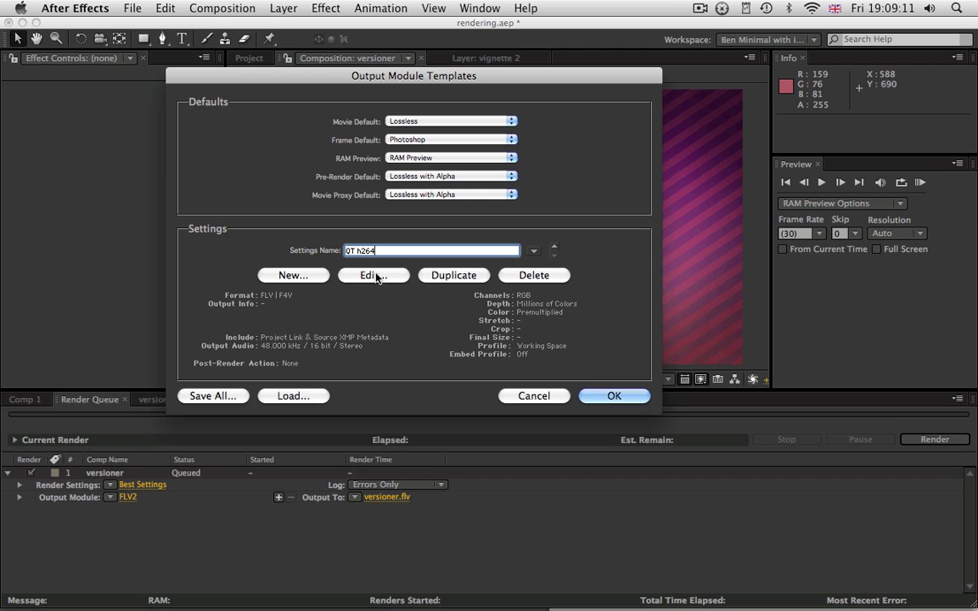
- Edit the QT h264 template's settings and set its output format to H.264
left_click(373, 275)
left_click(385, 105)
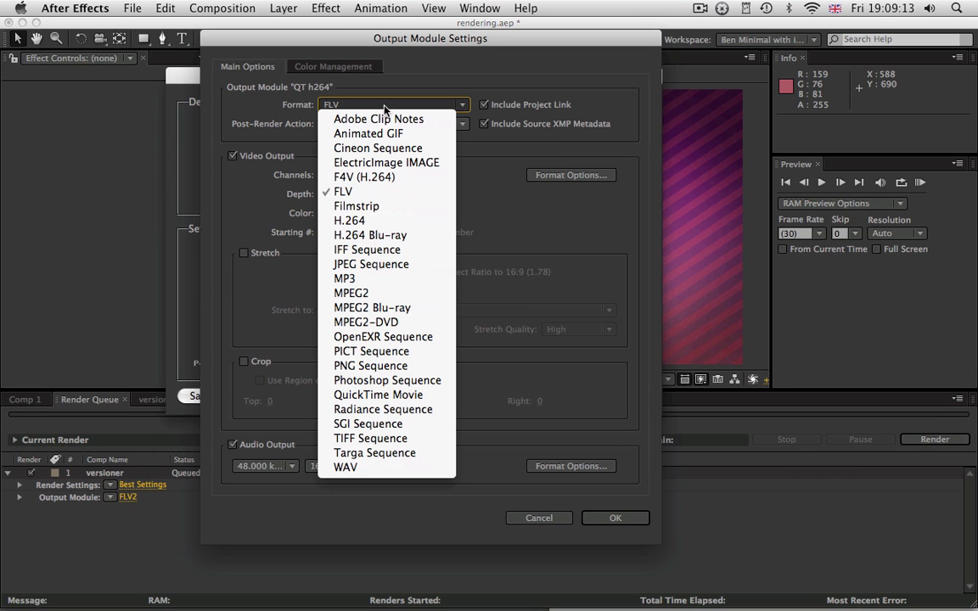
left_click(363, 220)
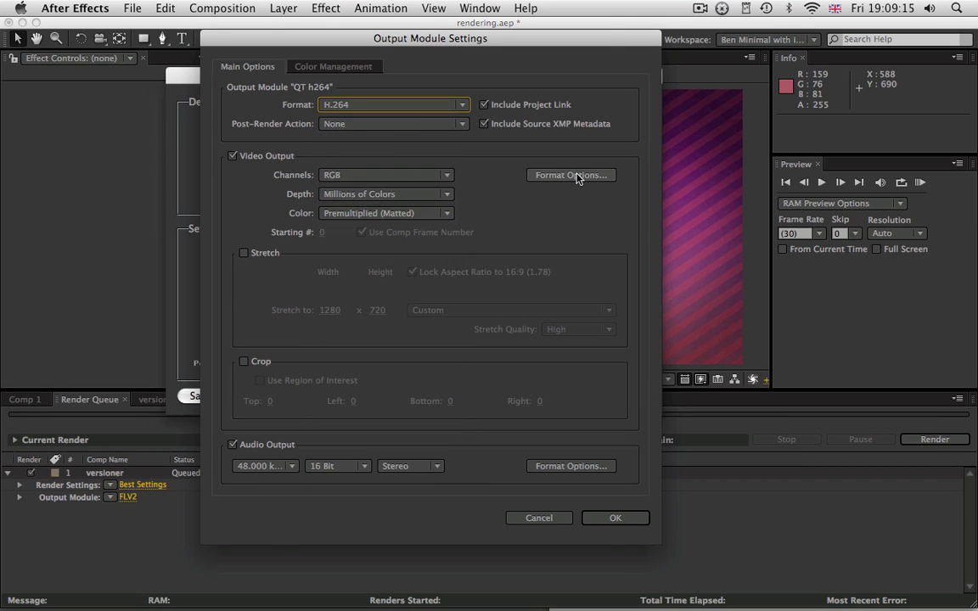
- In the H.264 format options, keep the Custom preset and set the video's maximum bitrate to 2.5 Mbps
left_click(571, 175)
left_click_drag(483, 28, 473, 25)
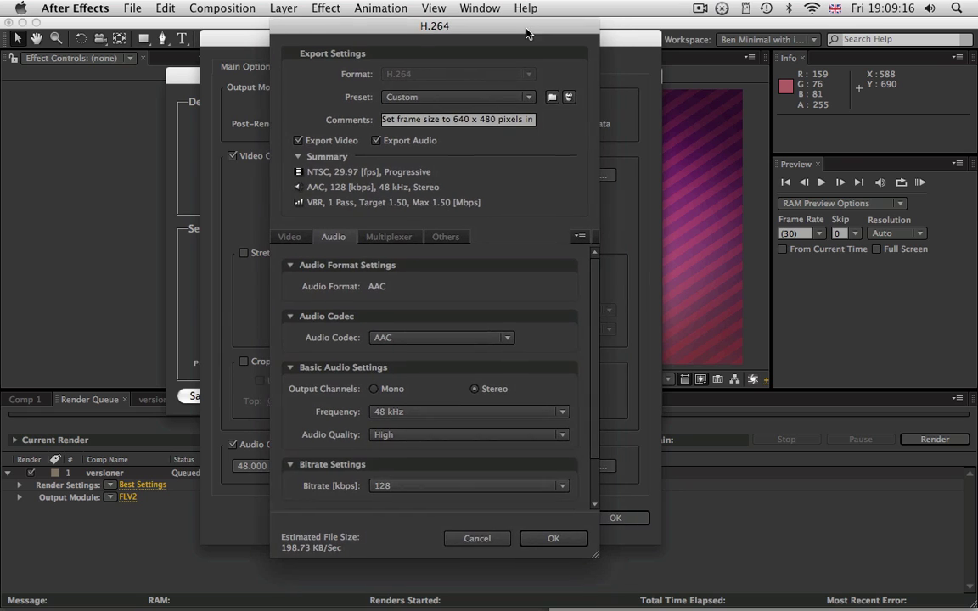
left_click(415, 100)
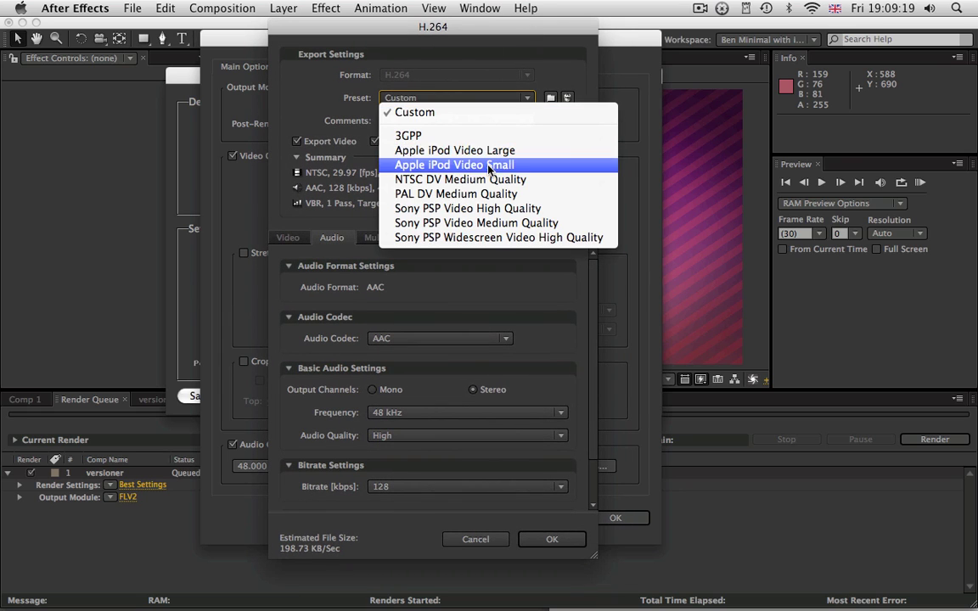
left_click(335, 115)
left_click(301, 239)
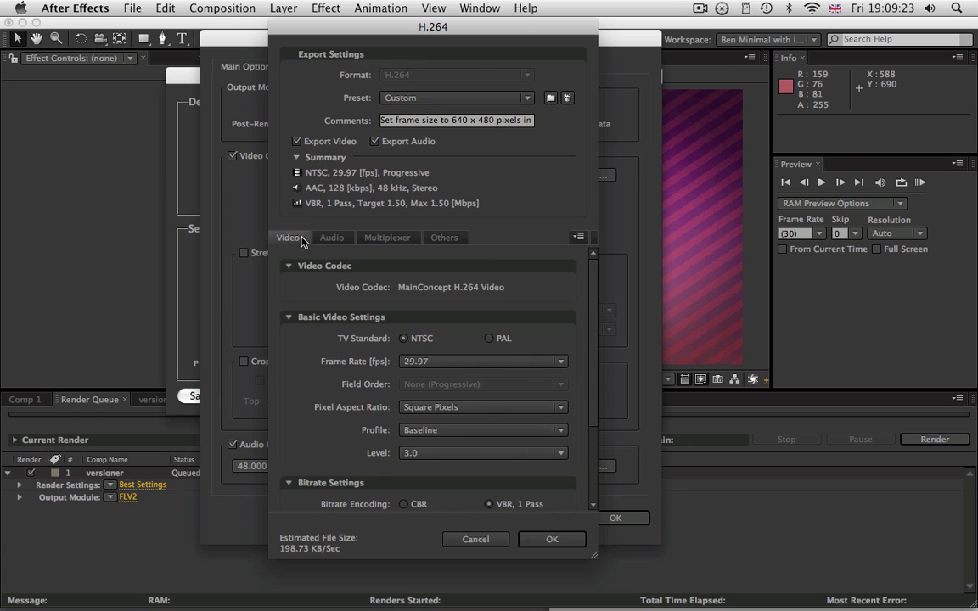
scroll(589, 293, "down", 5)
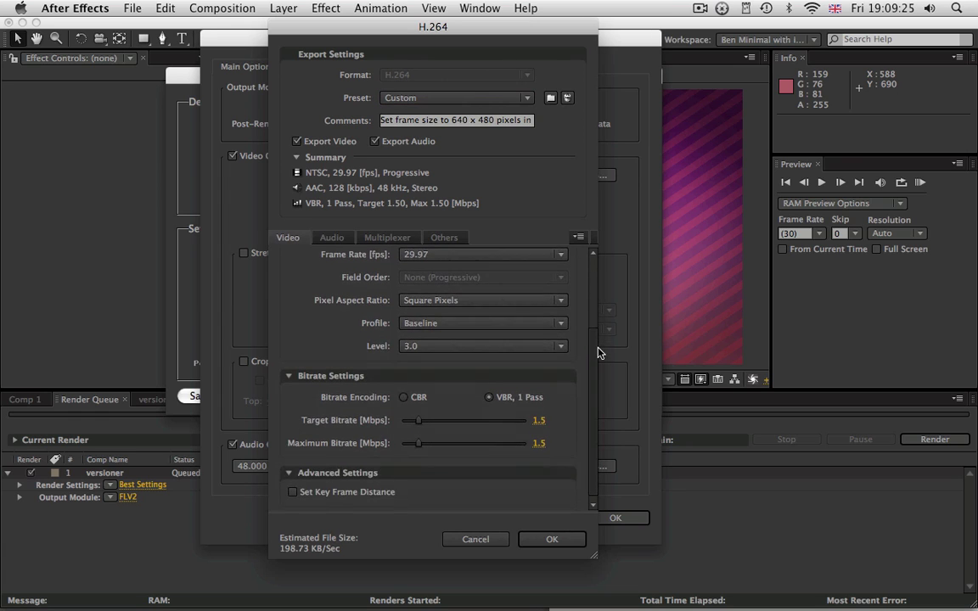
scroll(594, 350, "up", 1)
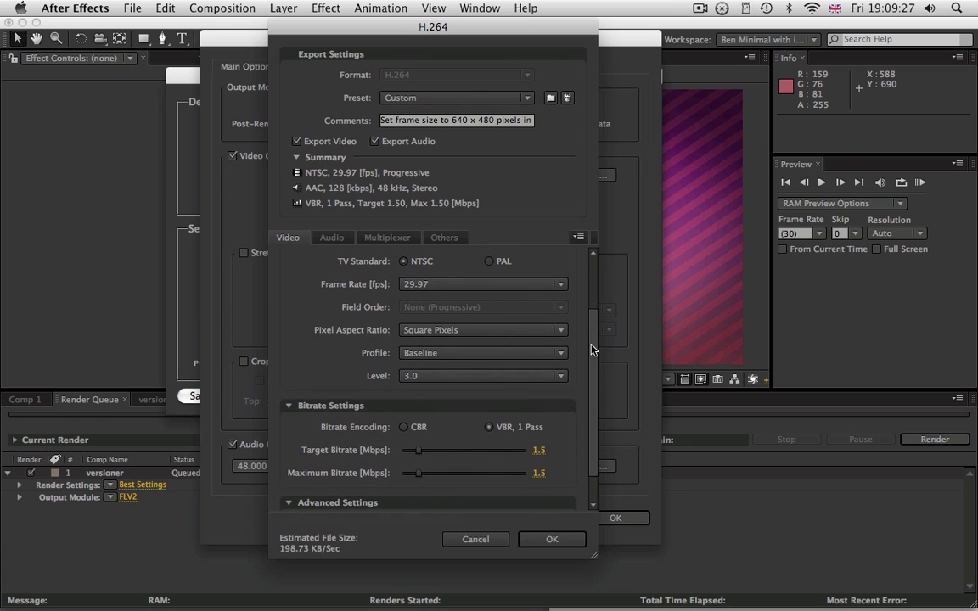
scroll(592, 350, "down", 1)
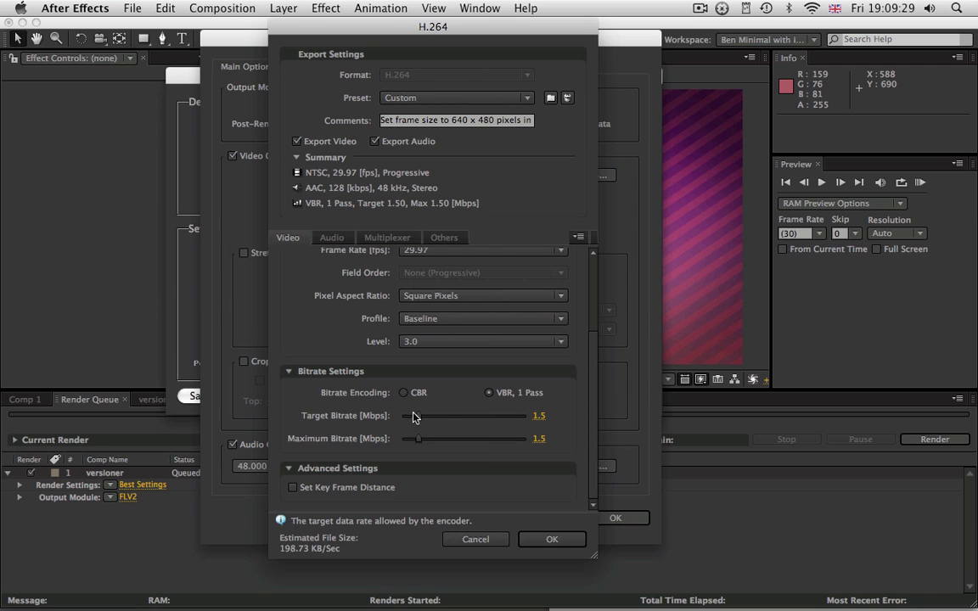
left_click(542, 438)
type("2.5")
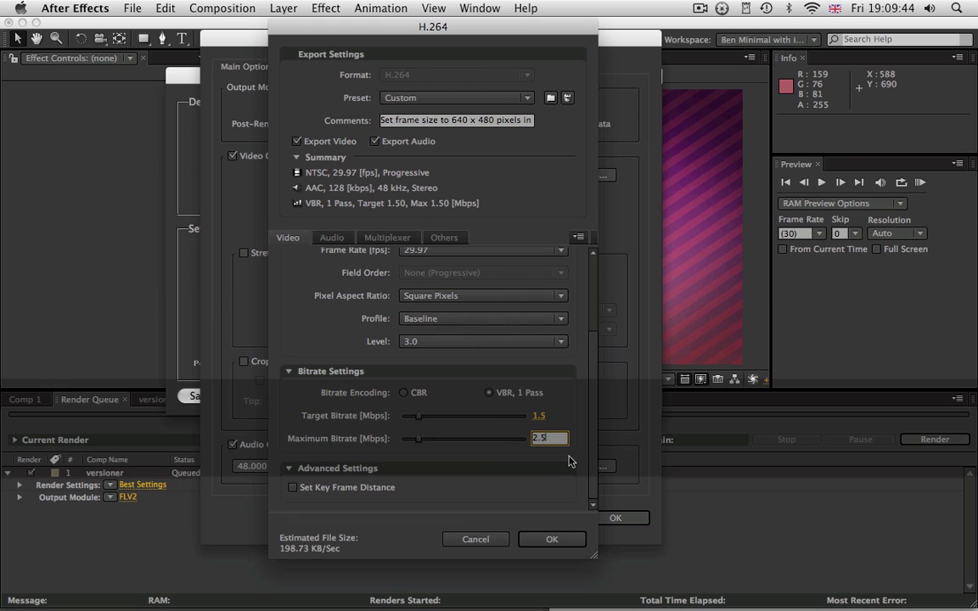
key("Return")
- Set the H.264 audio bitrate to 192 kbps and accept the format options
left_click(331, 238)
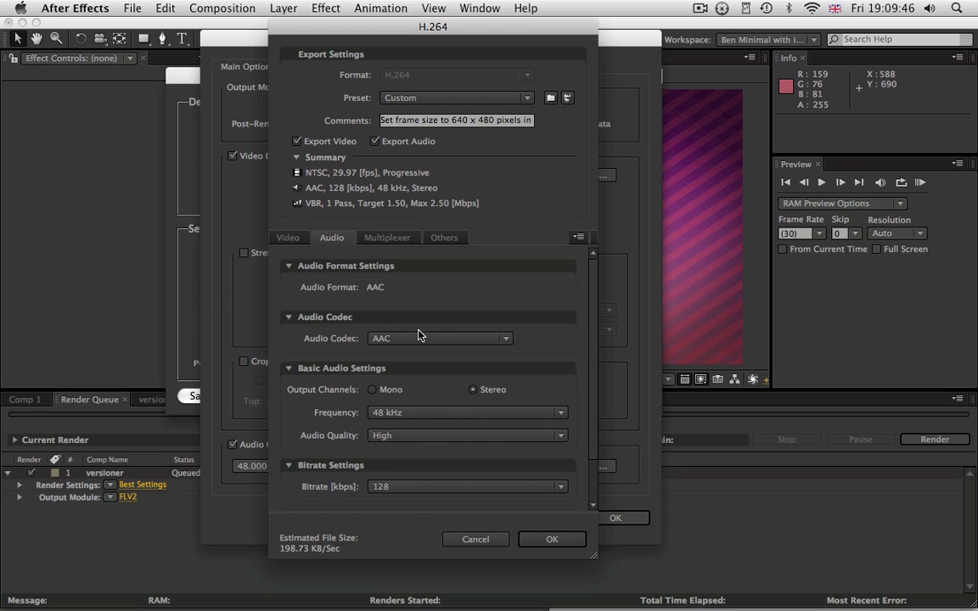
left_click(406, 488)
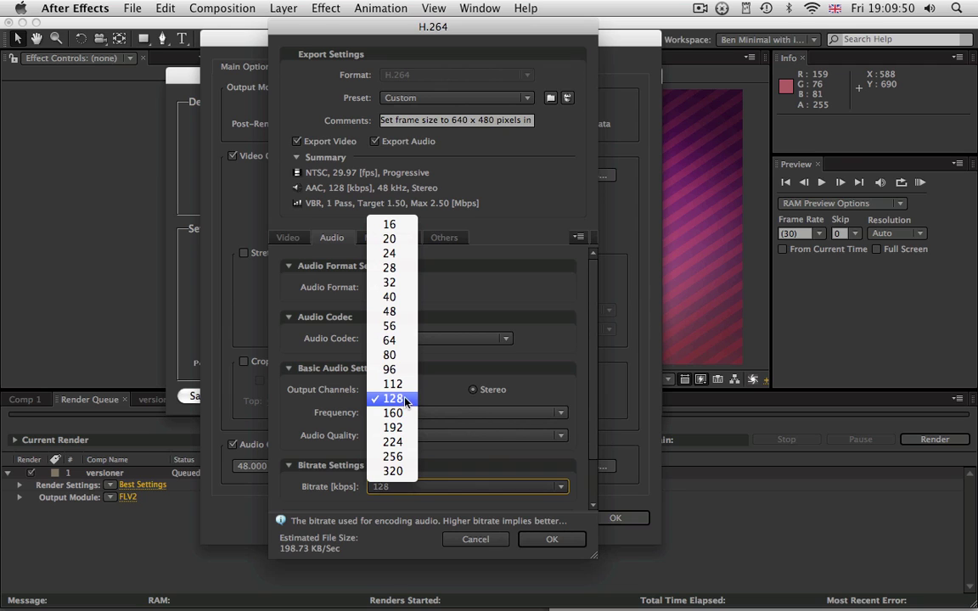
left_click(403, 429)
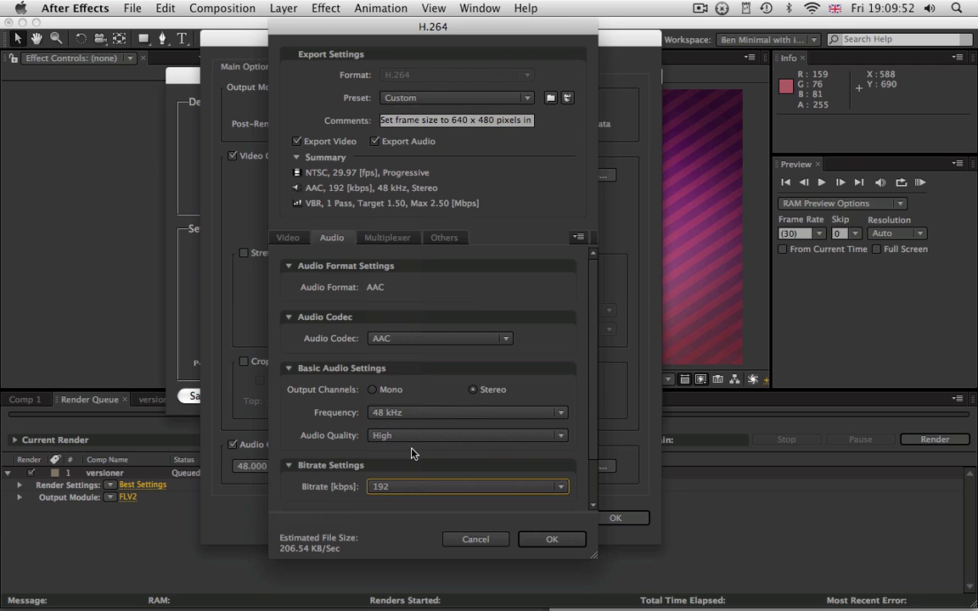
left_click(542, 543)
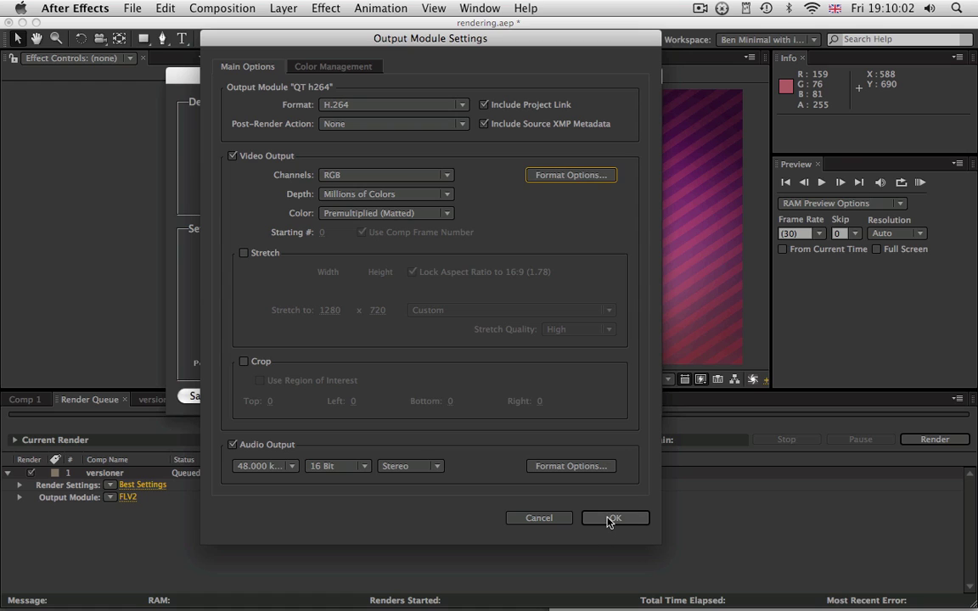
- Enable stretching to 640 x 360 for the QT h264 template and save the template
left_click(270, 255)
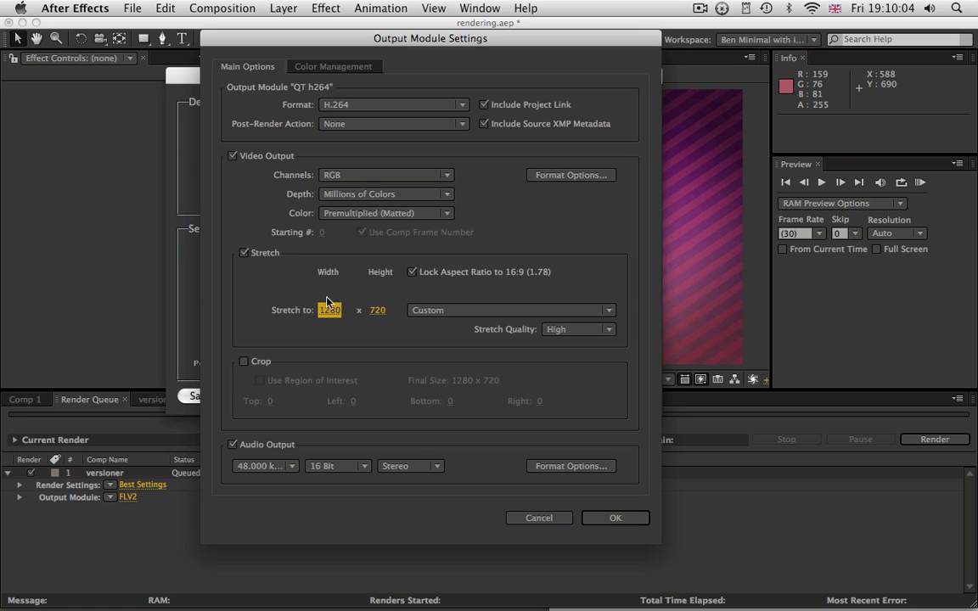
left_click(331, 310)
type("640")
key("Tab")
type("360")
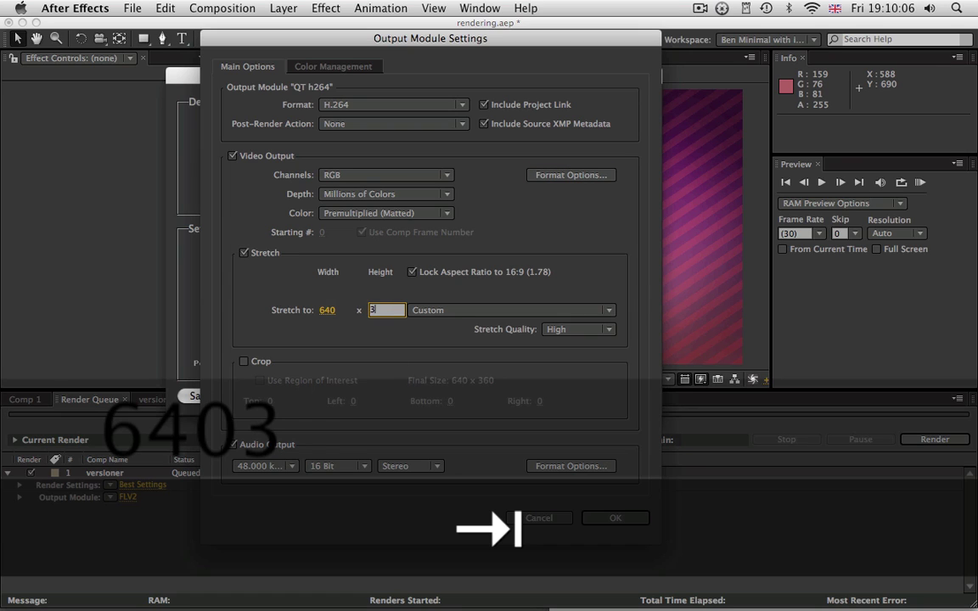
left_click(616, 517)
left_click(594, 396)
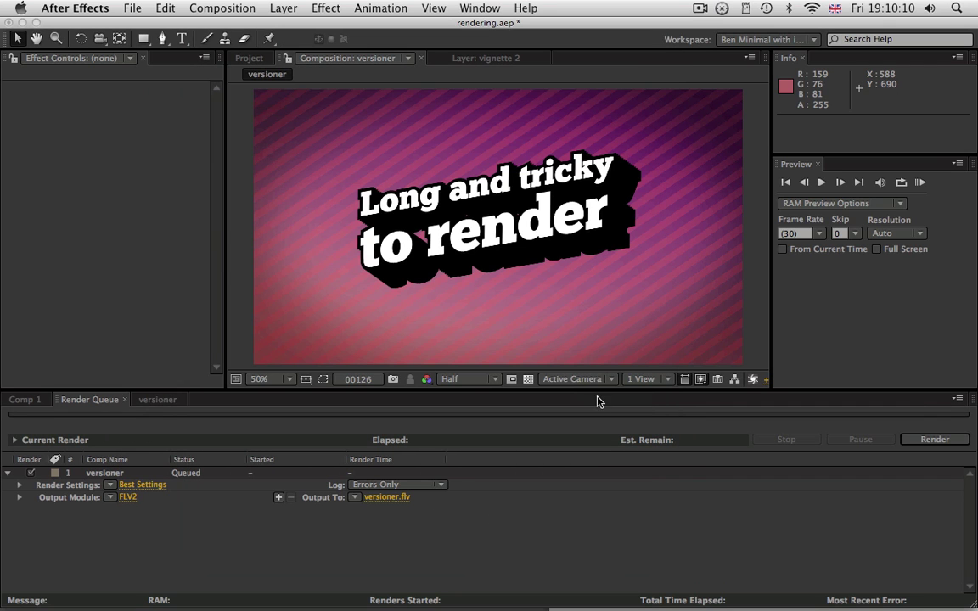
- Set the versioner comp's output file to qt_640_AE.mp4 in the versions folder and render the queue
left_click(392, 497)
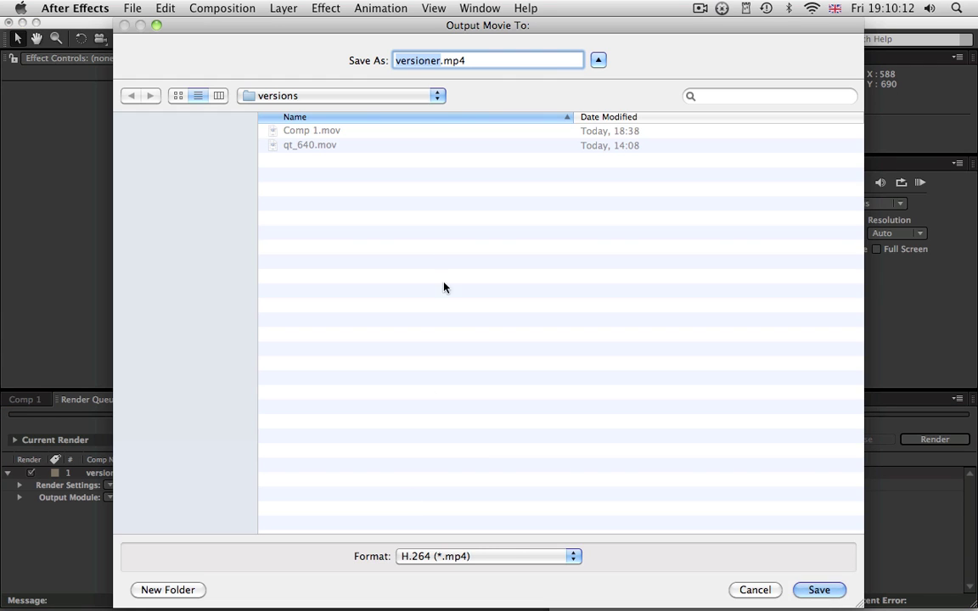
left_click(439, 60)
left_click_drag(439, 60, 393, 58)
key("shift")
left_click(323, 146)
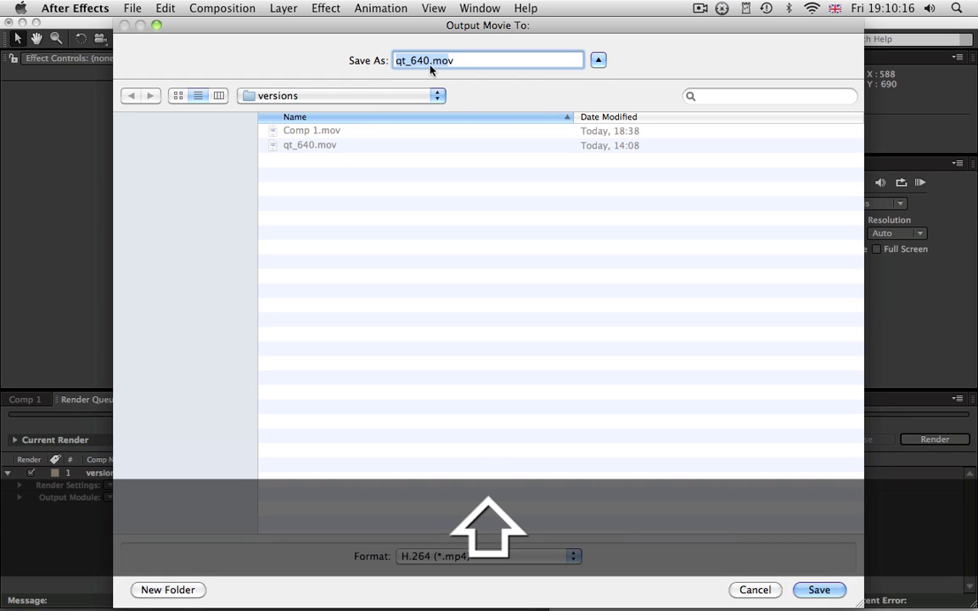
type("_A")
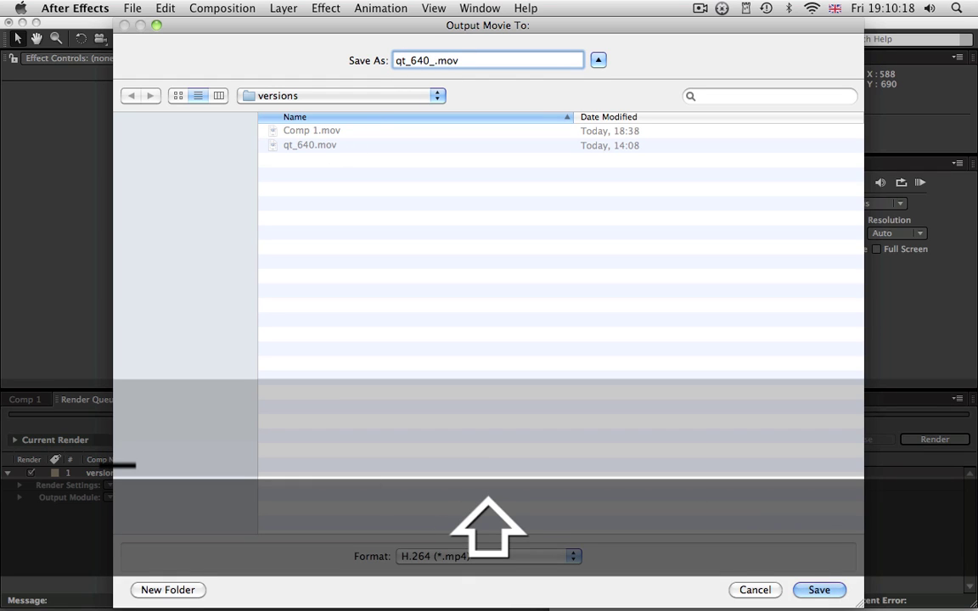
type("E")
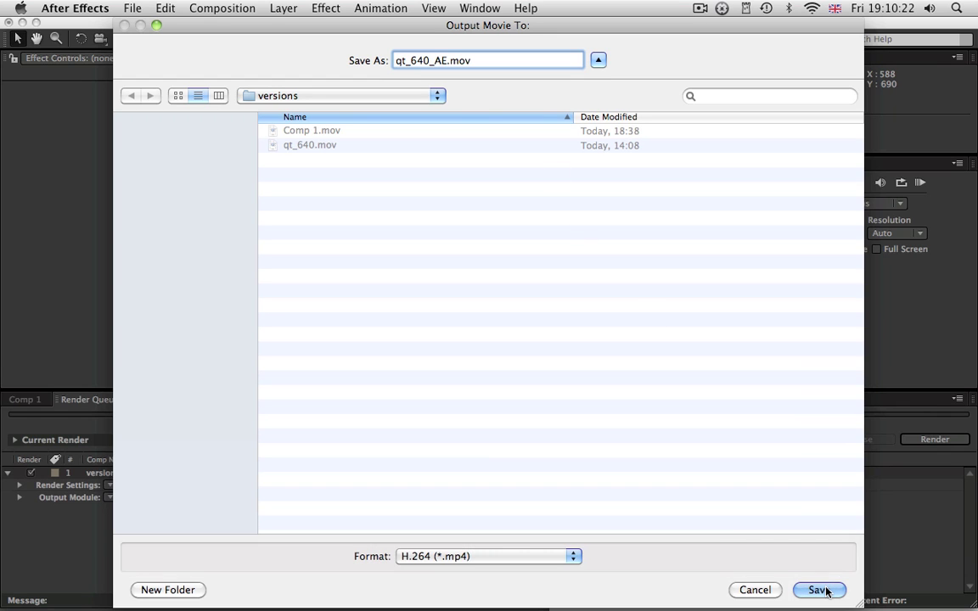
key("BackSpace")
key("BackSpace")
type("p4")
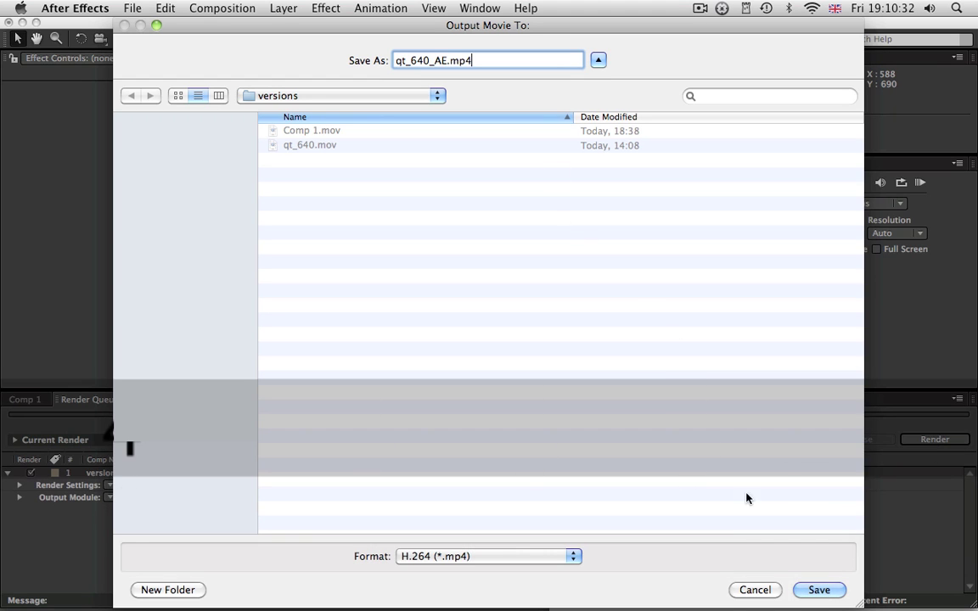
left_click(816, 589)
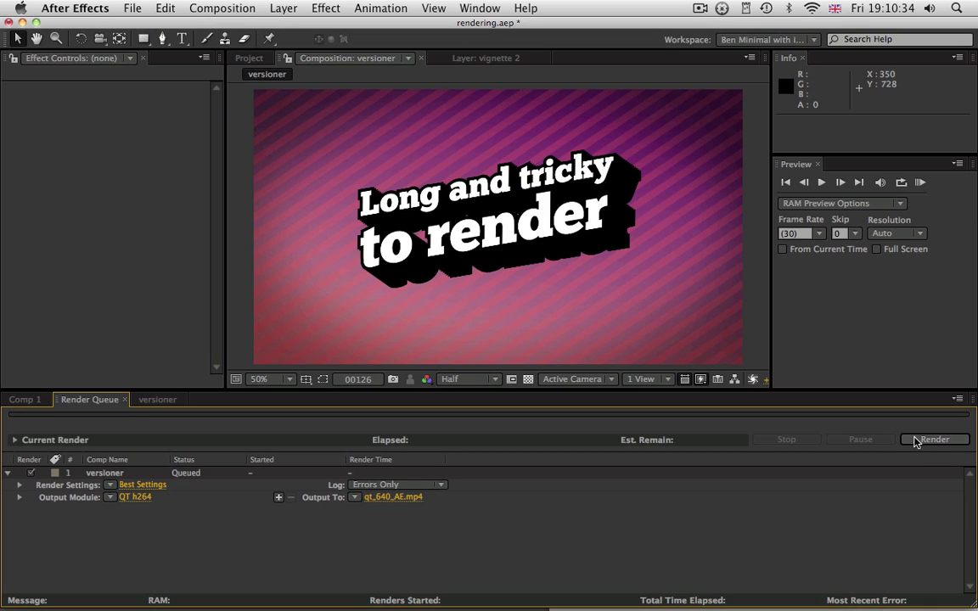
left_click(921, 439)
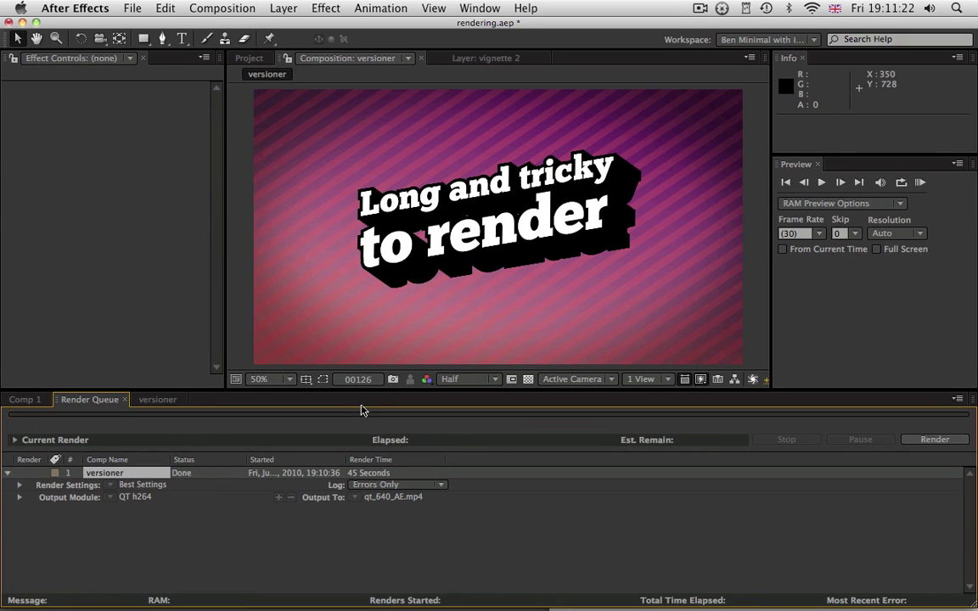
- Switch to the versions folder in Finder and review the rendered qt_640_AE.mp4 in QuickTime Player
key("super")
key("super+Tab")
key("super+Tab")
key("super+Tab")
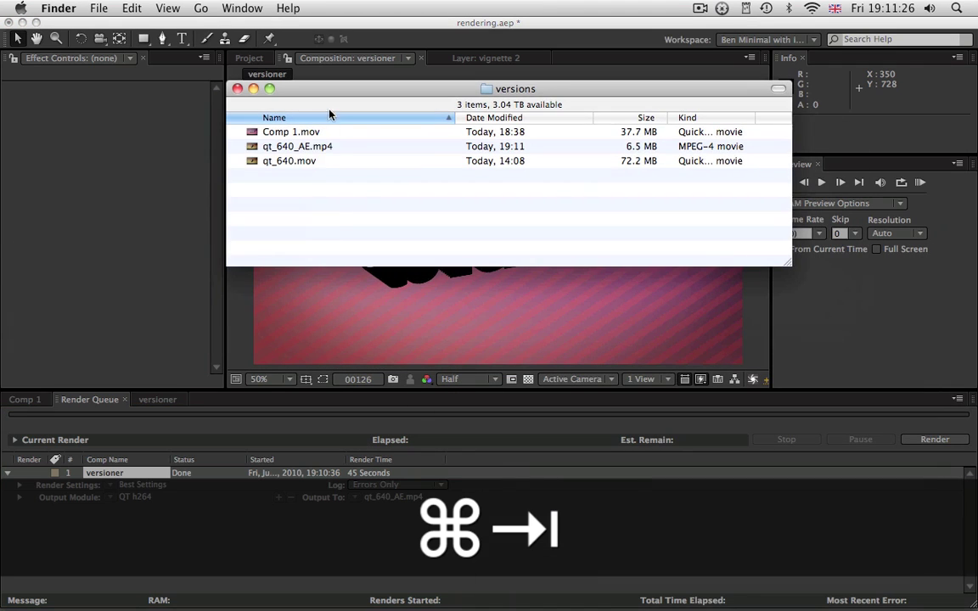
double_click(316, 146)
left_click(291, 279)
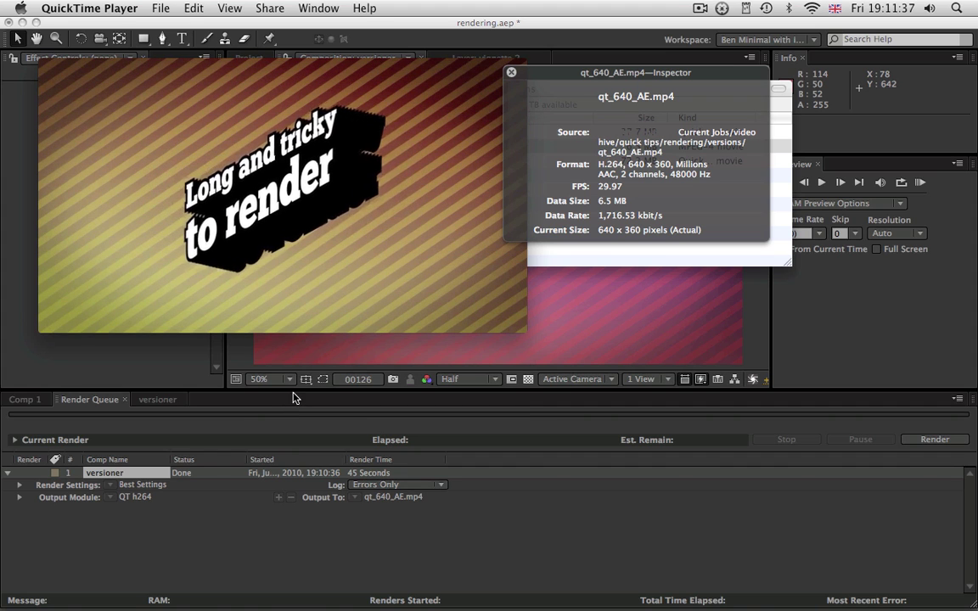
left_click_drag(396, 75, 455, 169)
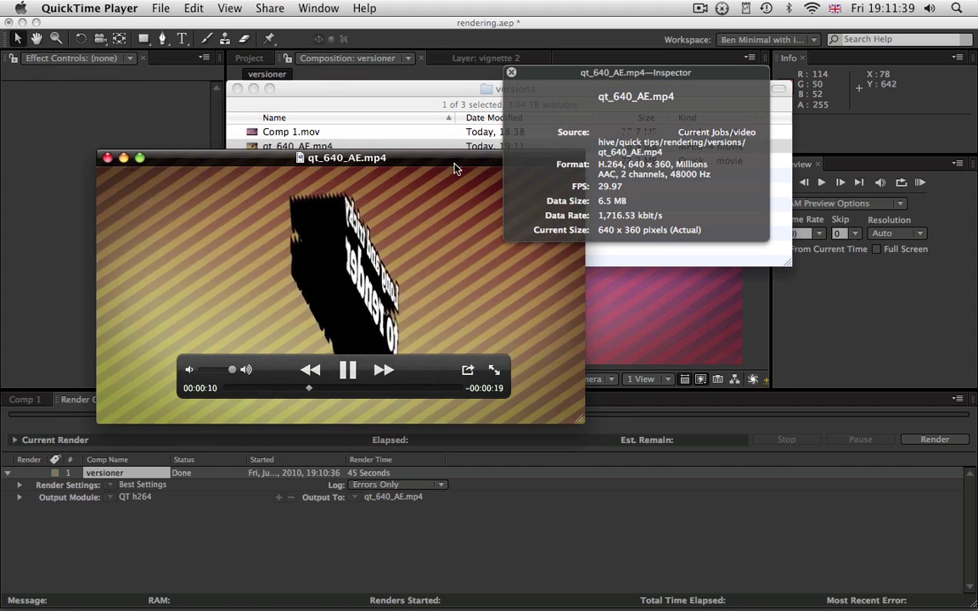
left_click(107, 159)
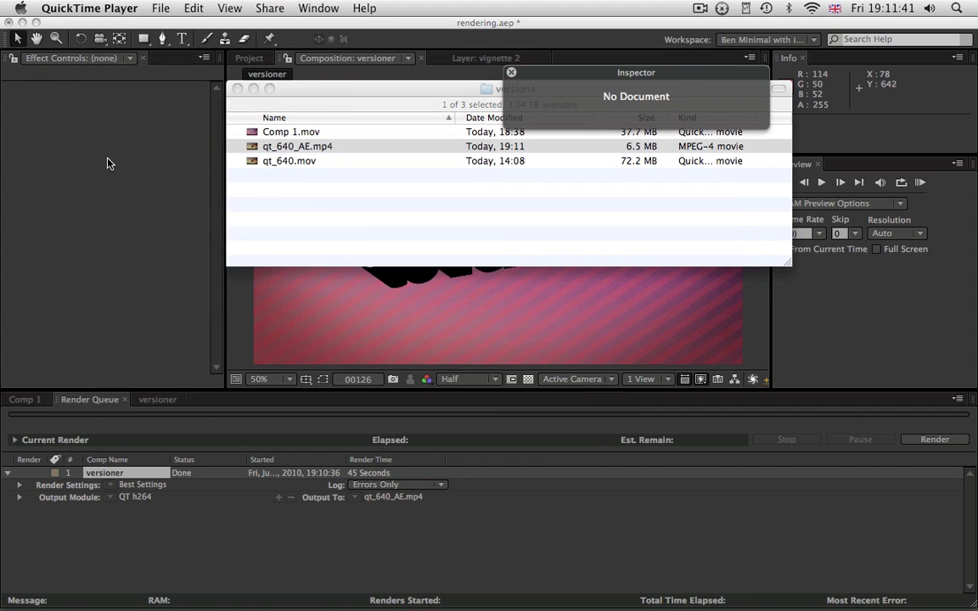
- Switch back to After Effects with the render queue showing
left_click(367, 103)
key("super+Tab")
key("super+Tab")
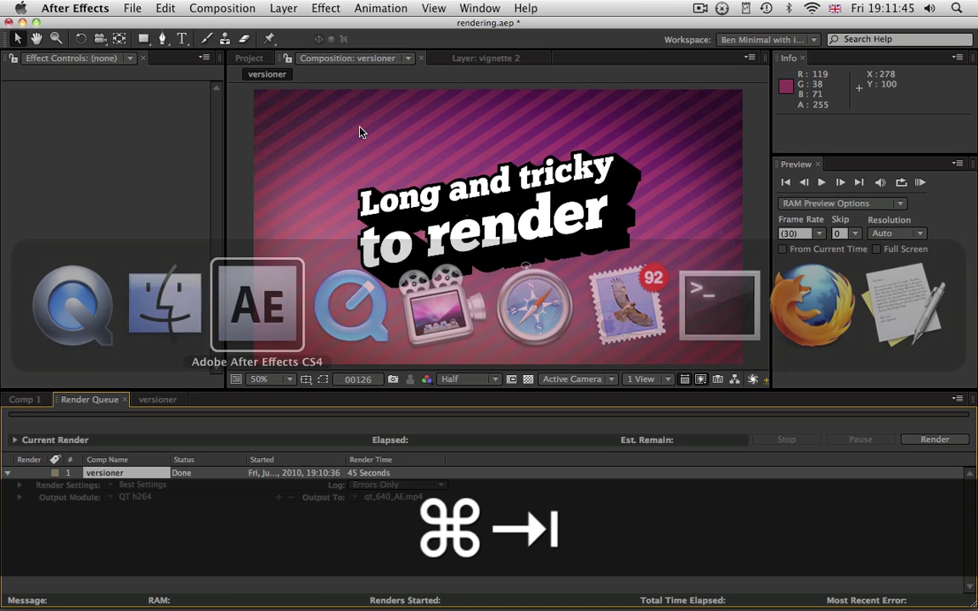